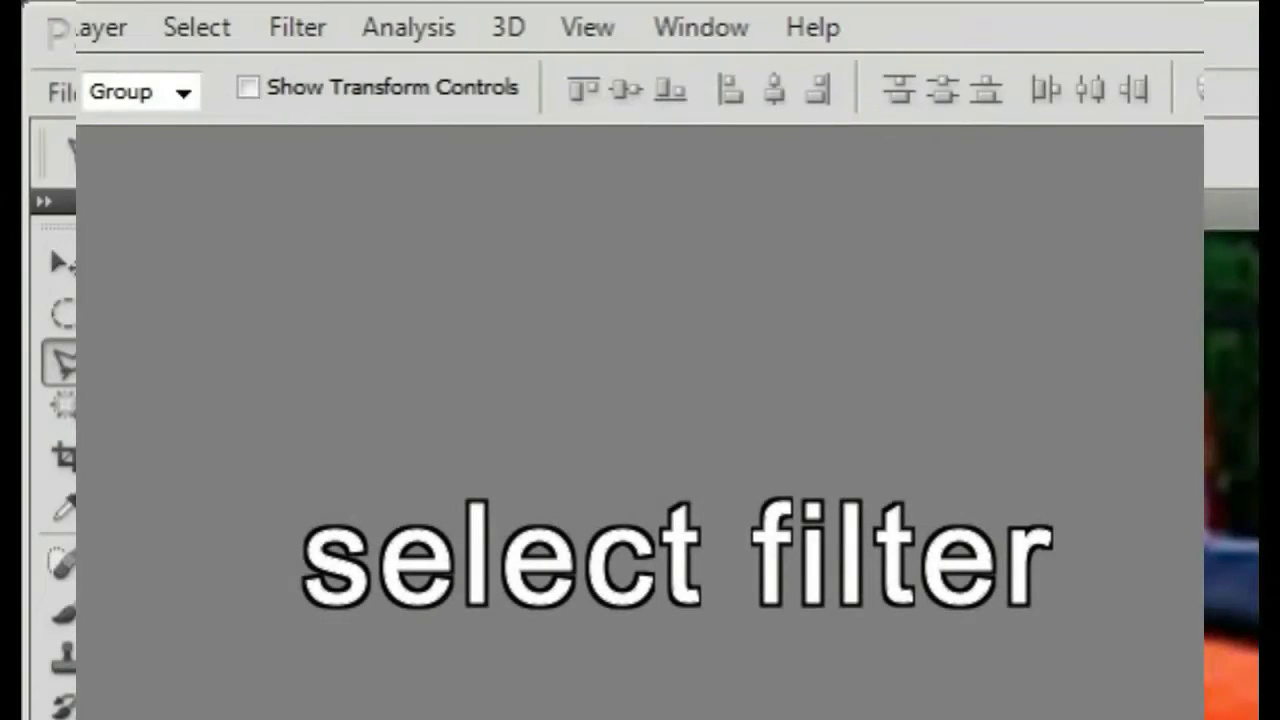
Apply a Box Blur to the selected lower panel of the tail fairing, raising the radius past 12 pixels.
key(alt+t)
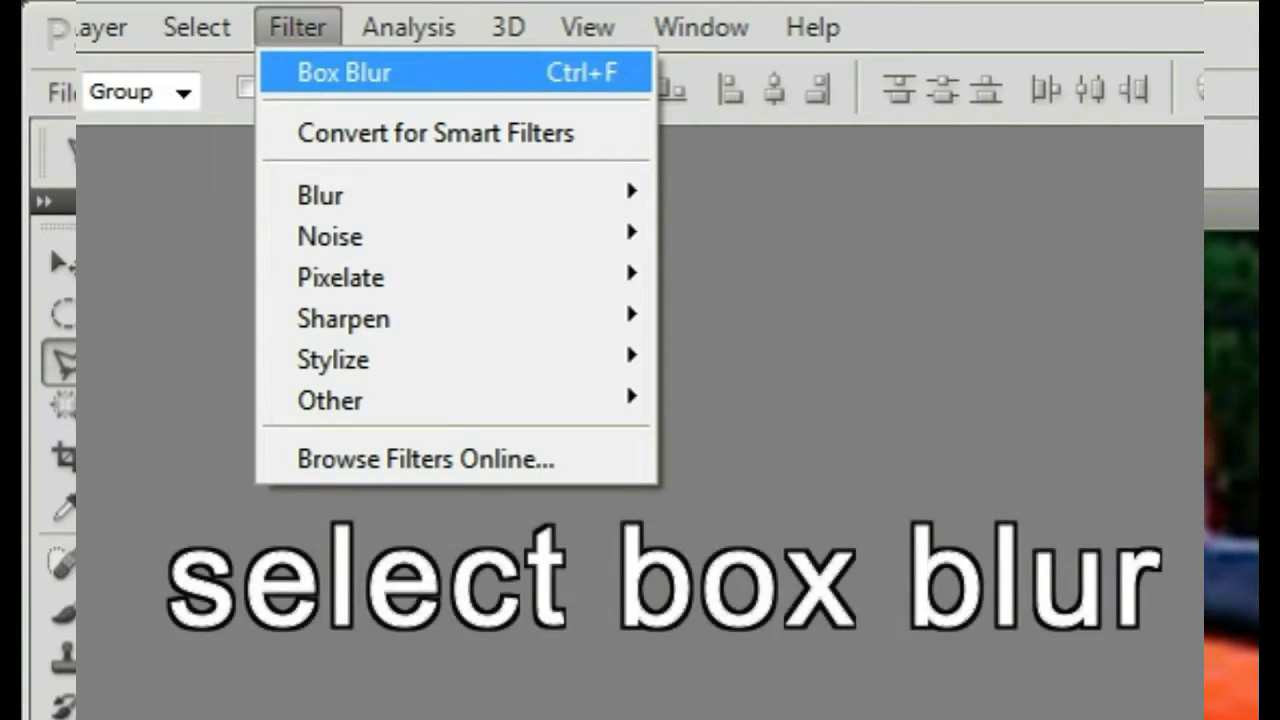
mouse_move(450, 194)
key(Down)
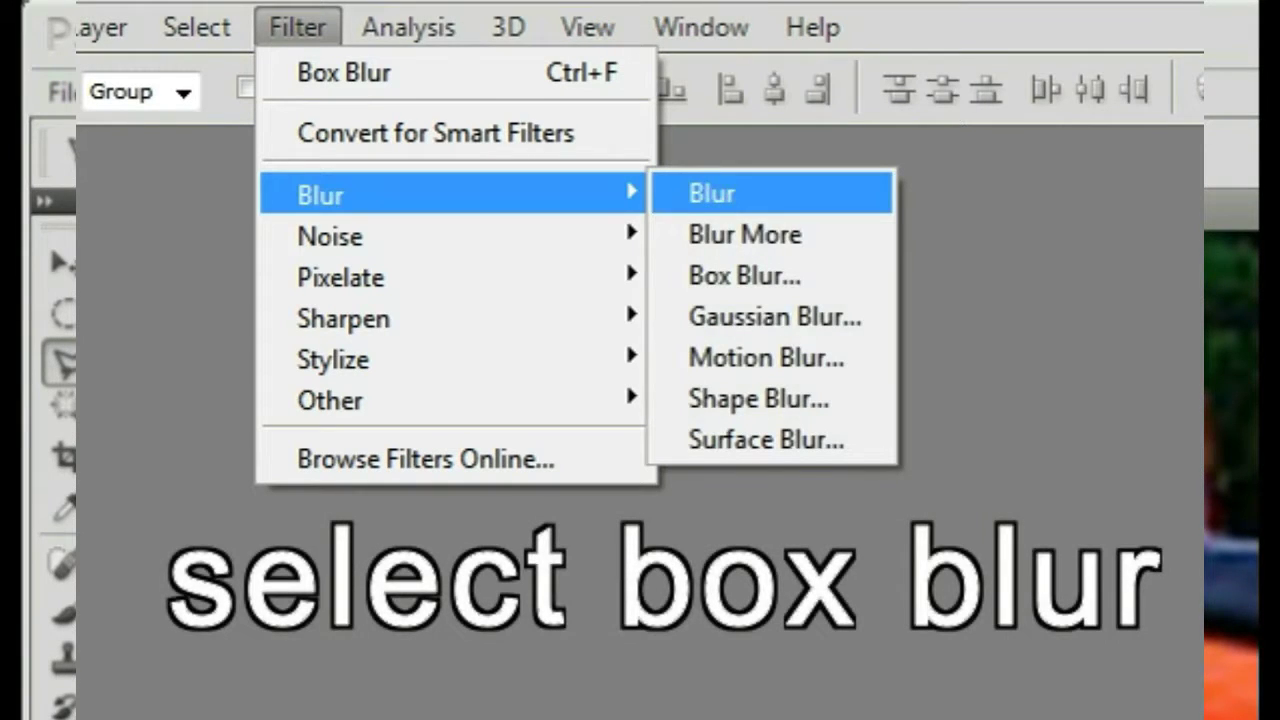
key(Down)
key(Down)
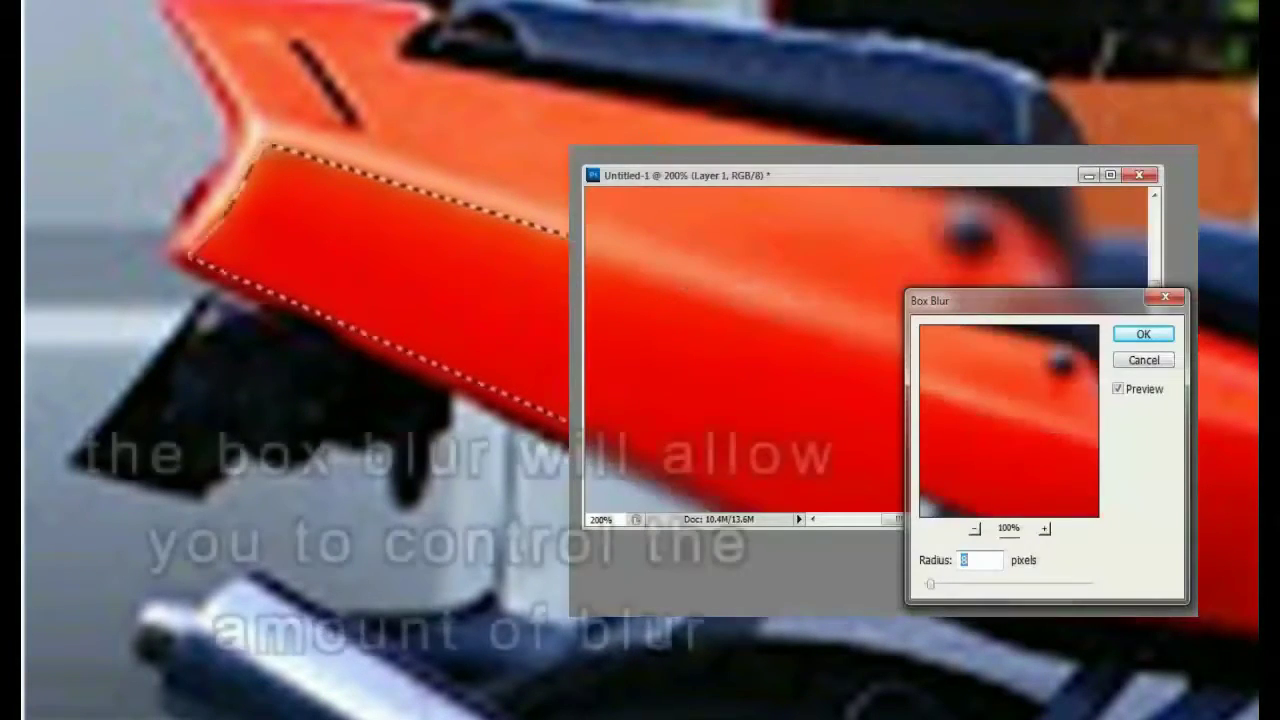
key(shift+Down)
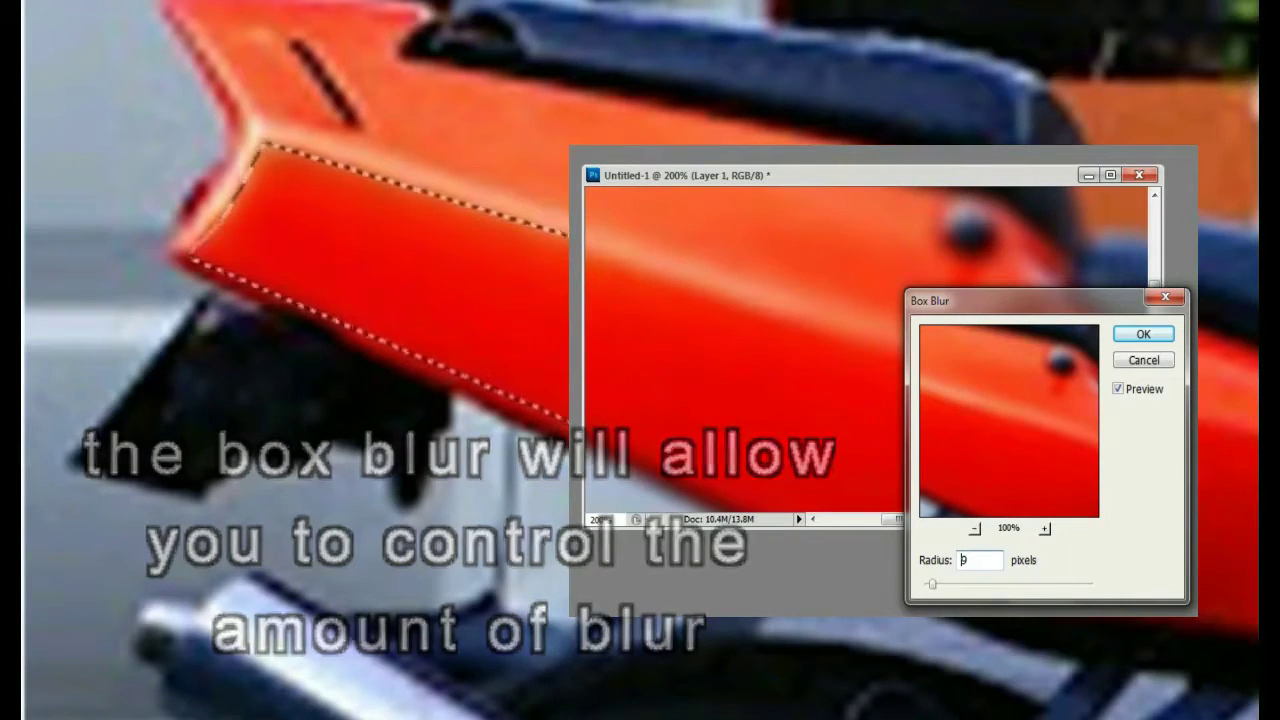
key(Up)
key(Up)
key(Up)
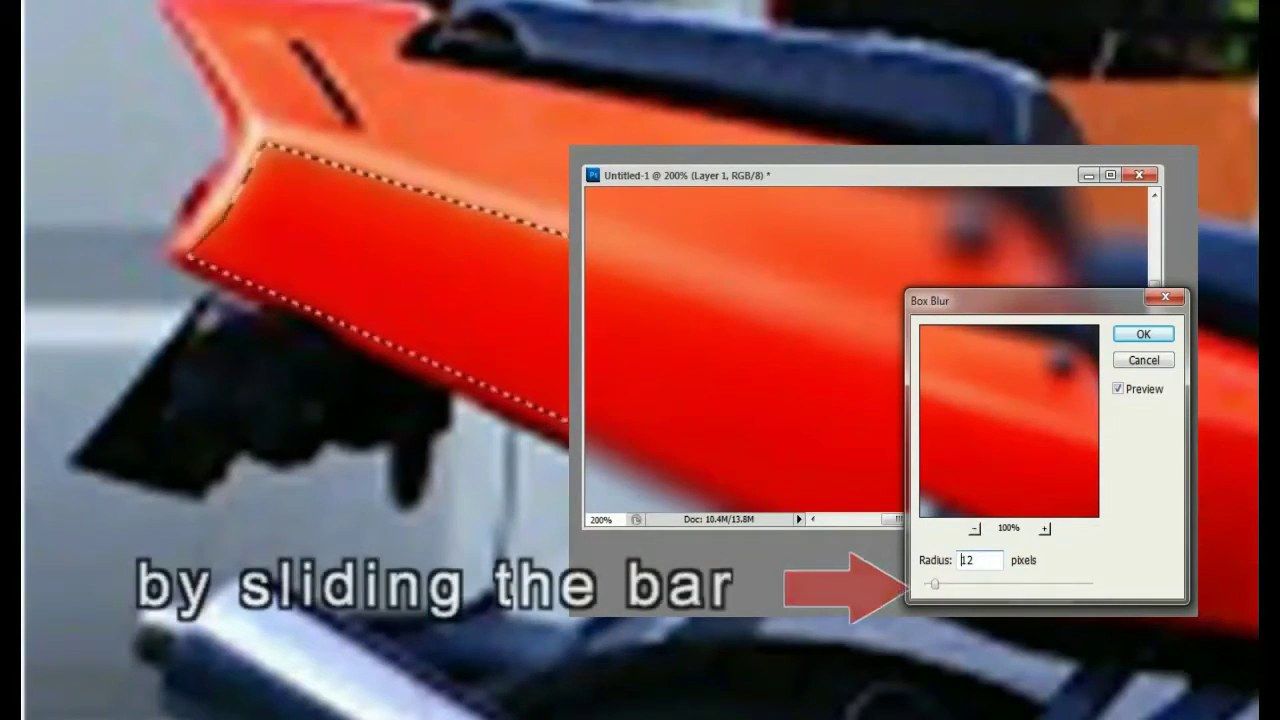
drag(935, 584, 939, 584)
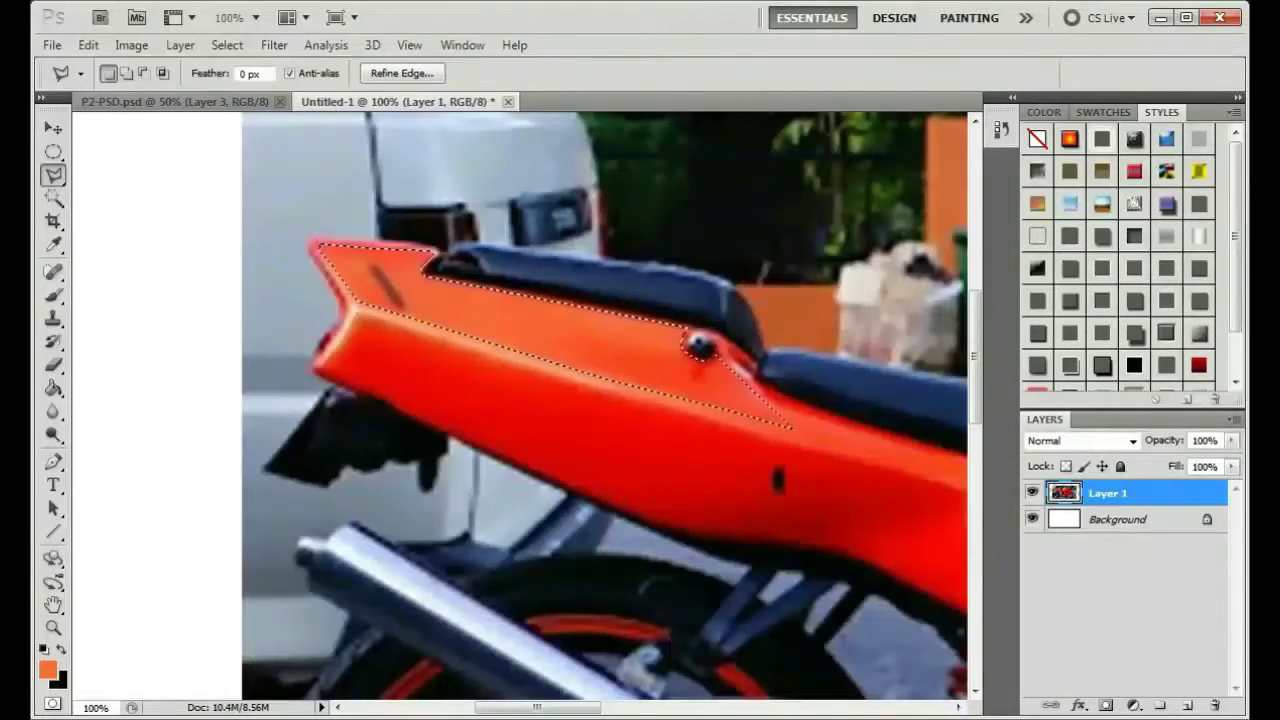
Undo the last blur on the upper tail panel.
click(88, 45)
click(167, 86)
Duplicate Layer 1 and merge the copy back down into it.
right_click(1180, 493)
click(1000, 326)
key(Return)
right_click(1152, 493)
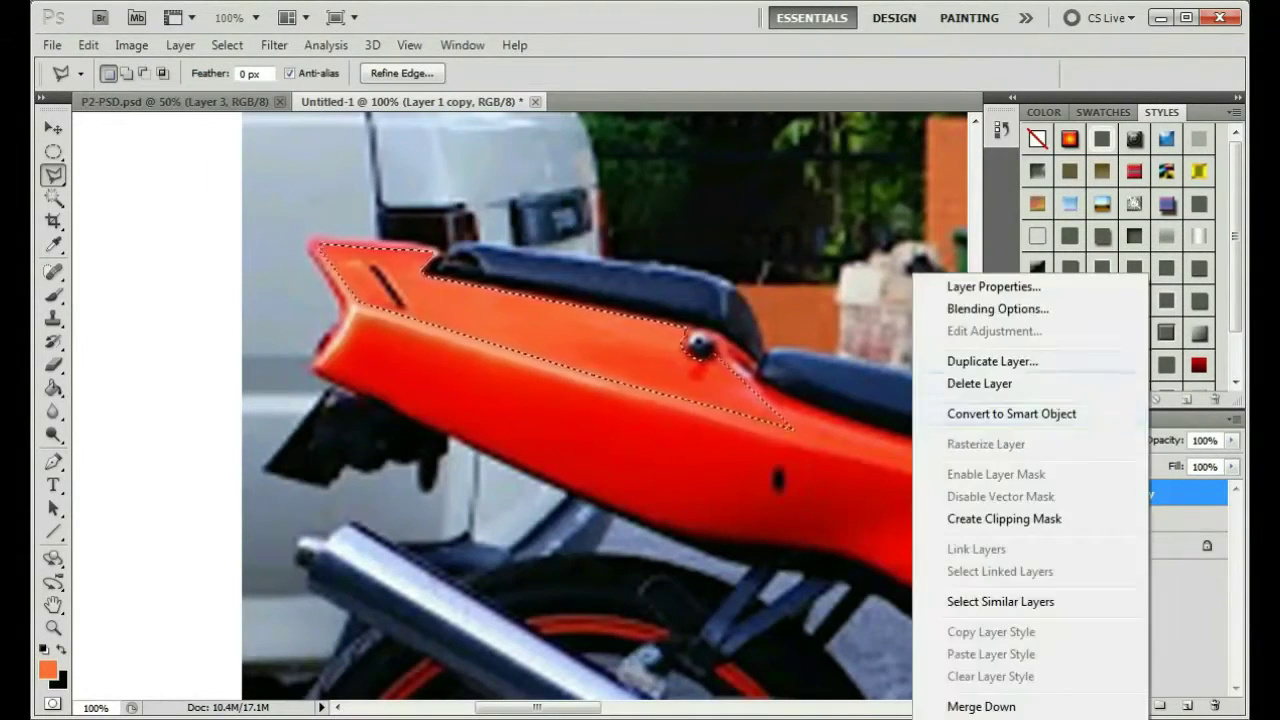
click(980, 706)
Outline the red side panel beneath the seat with the Polygonal Lasso, following its bottom edge and passing below the black vent.
drag(537, 707, 612, 707)
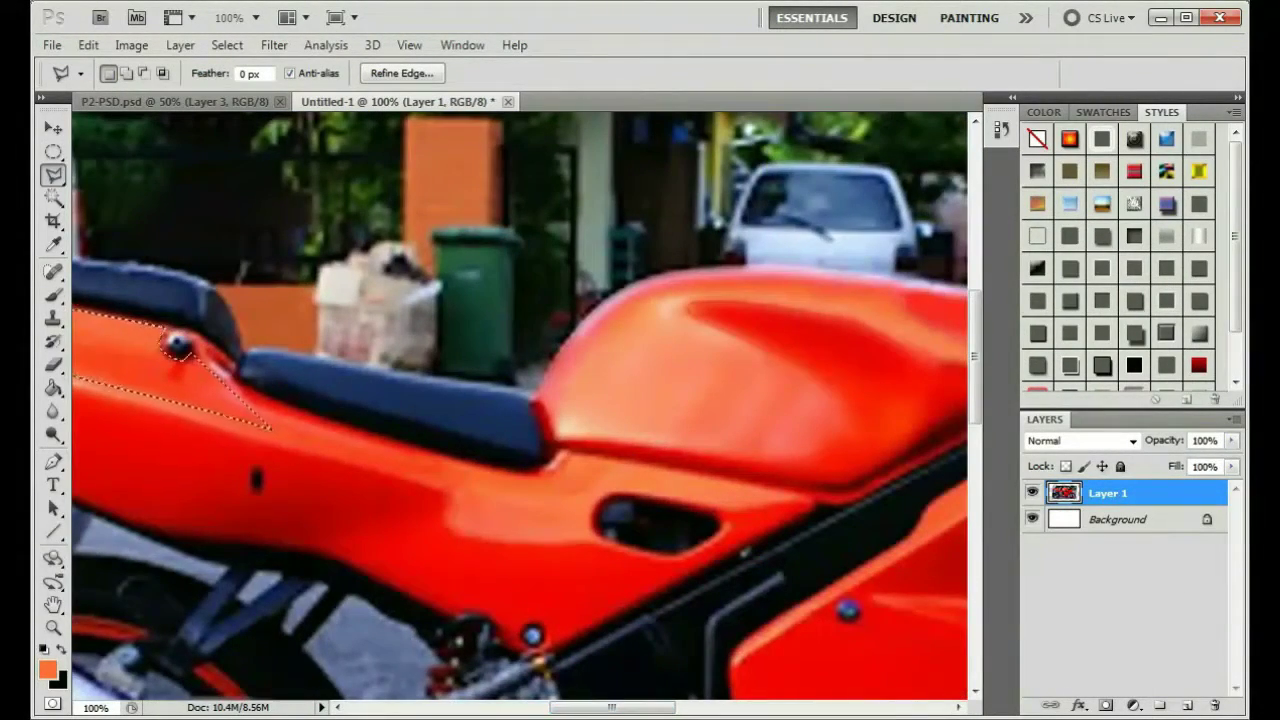
click(483, 608)
click(500, 619)
click(543, 615)
click(583, 634)
click(680, 578)
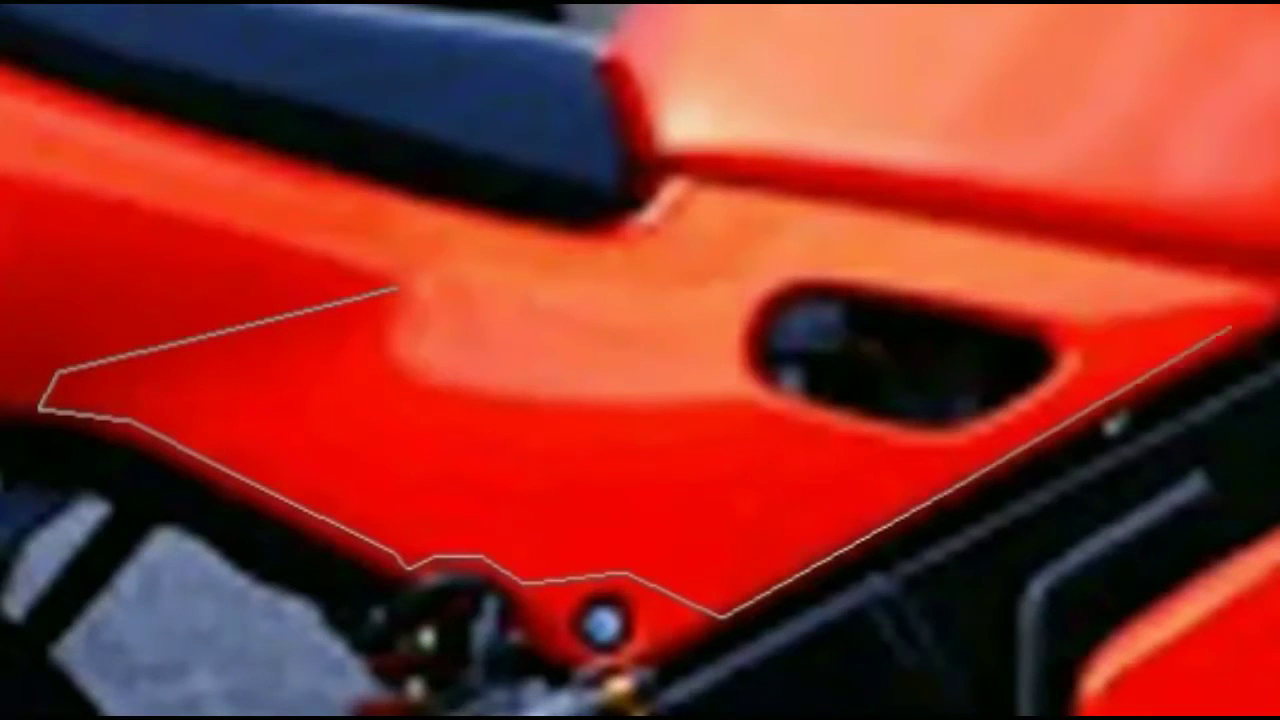
click(1255, 312)
click(905, 440)
click(830, 427)
click(756, 408)
click(473, 405)
click(401, 376)
click(374, 349)
click(386, 317)
click(395, 290)
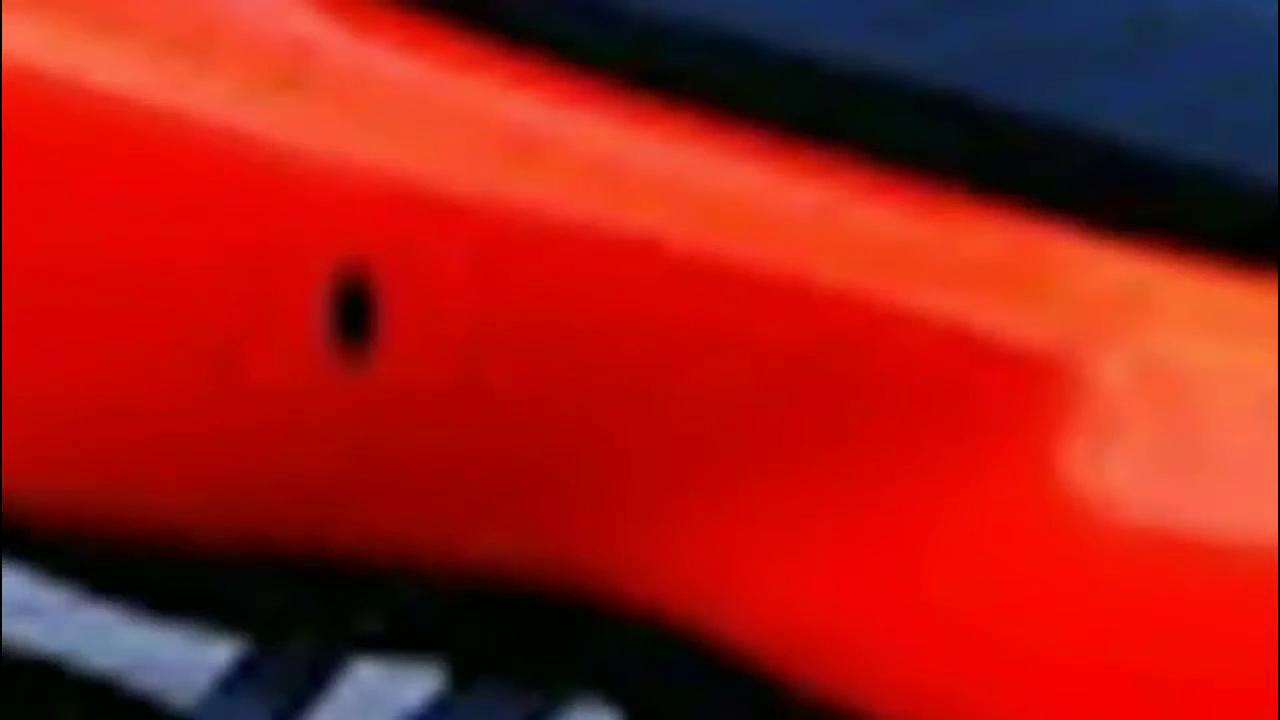
Outline the tip of the tail around its dark slot, reapply the Box Blur there and deselect.
mouse_move(366, 182)
mouse_down()
mouse_move(886, 320)
mouse_move(1063, 414)
mouse_move(315, 535)
mouse_move(251, 323)
mouse_move(388, 258)
mouse_move(368, 185)
mouse_up()
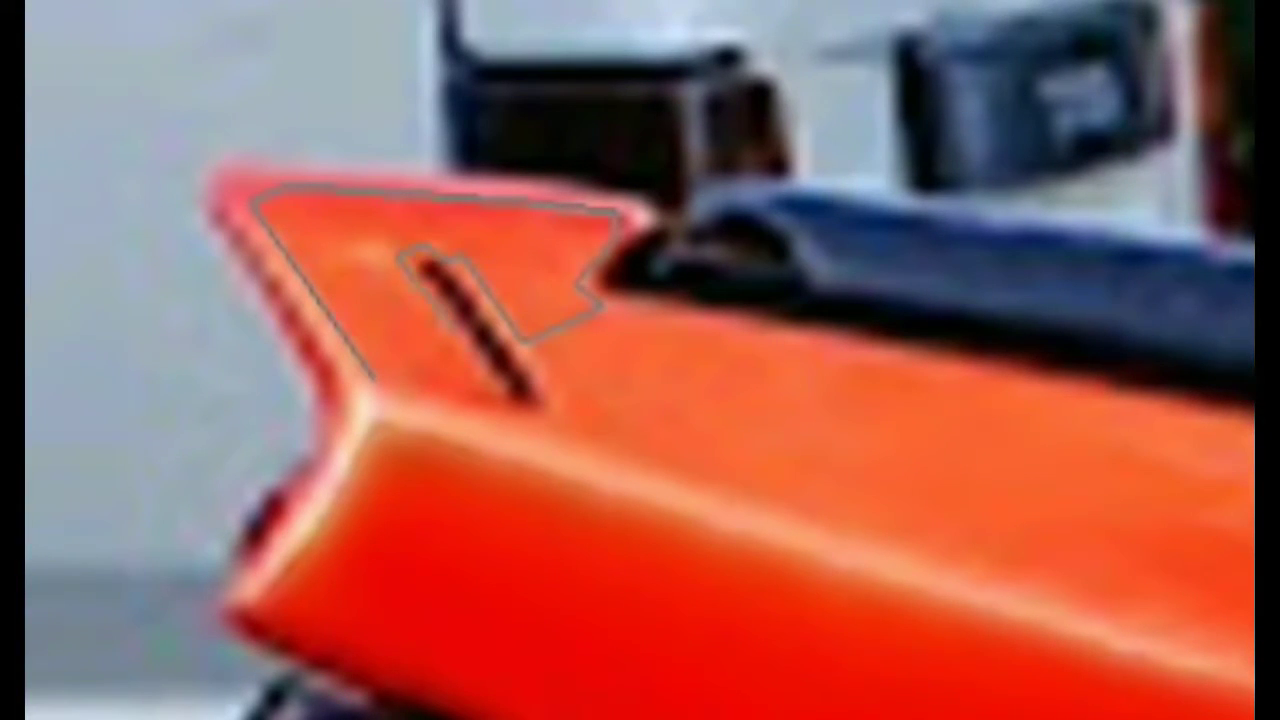
drag(372, 378, 513, 420)
key(alt+t)
key(Return)
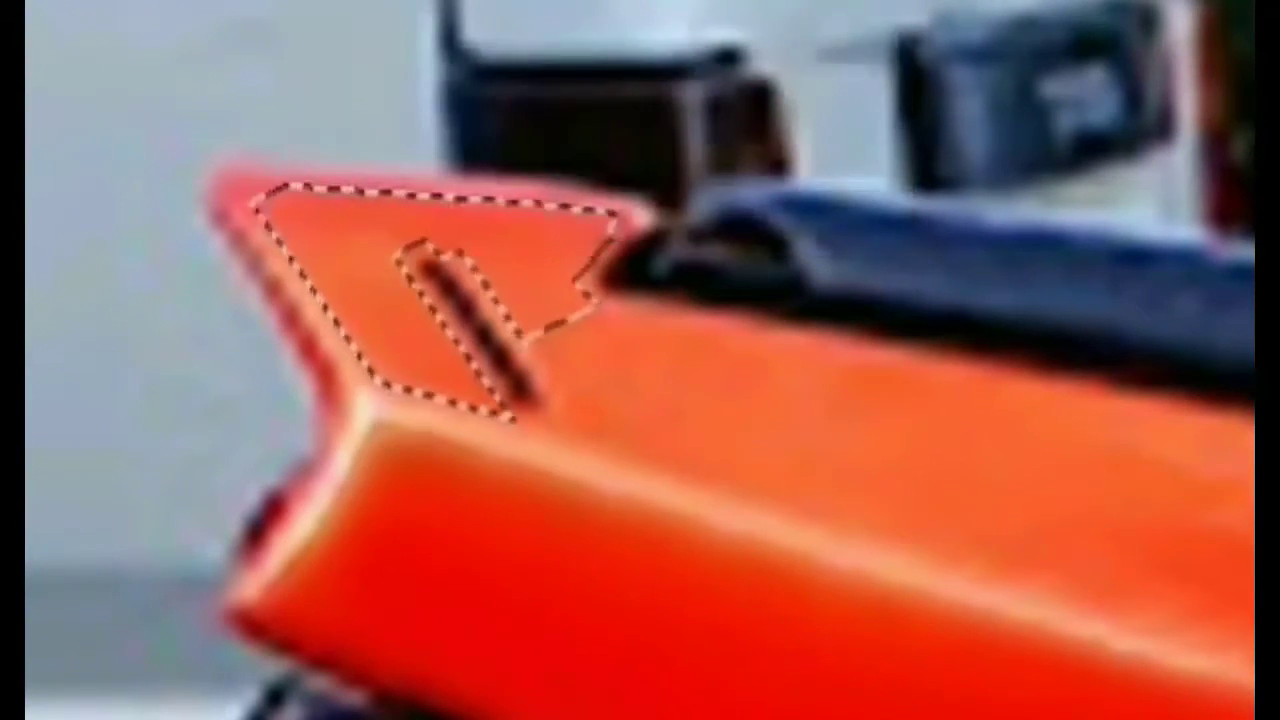
key(ctrl+d)
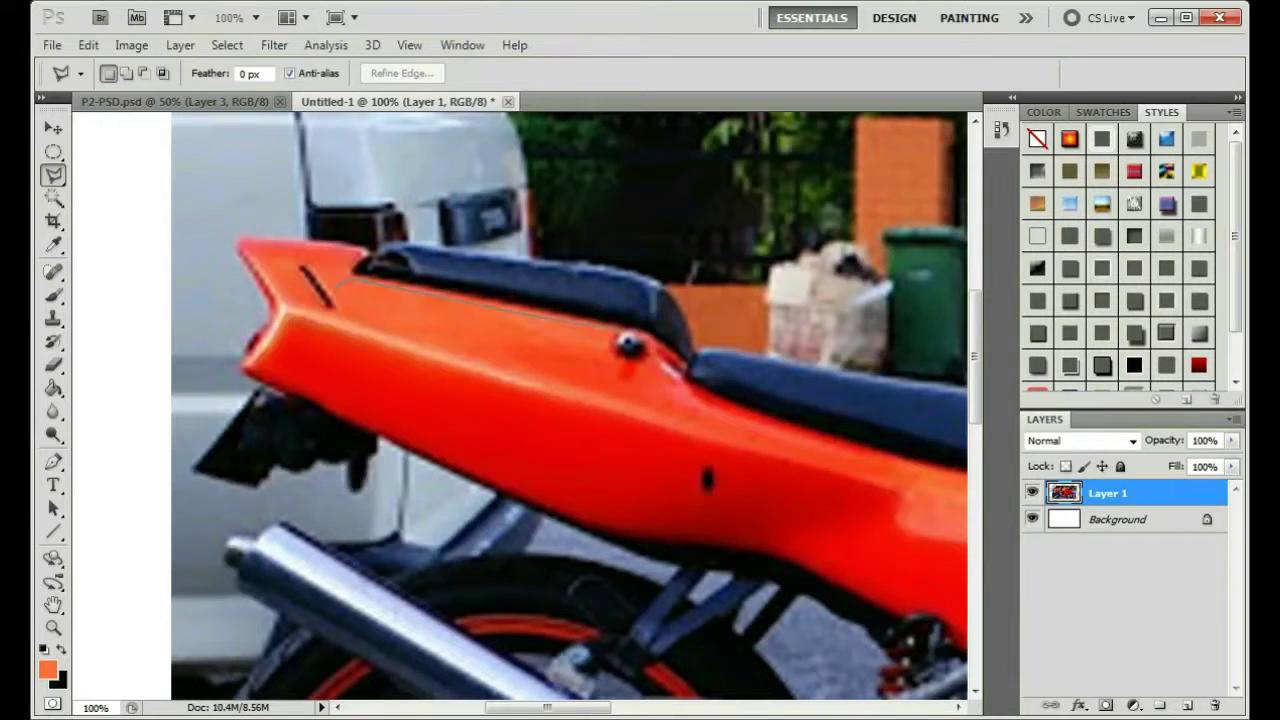
Close the selection on the upper tail panel between the slot and the bolt, reapply the Box Blur and deselect.
click(334, 309)
key(ctrl+f)
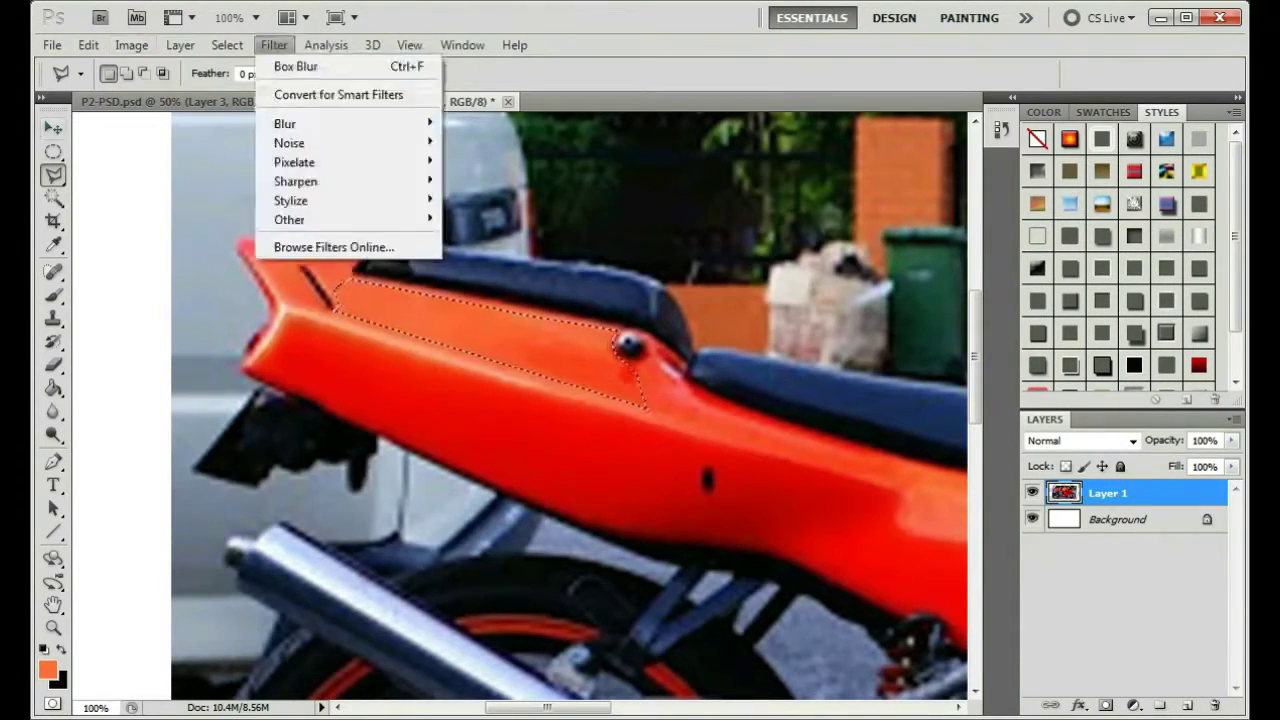
key(ctrl+d)
key(m)
Outline the strip running from the tail bolt under the seat and tank, reapply the Box Blur and deselect.
scroll(520, 405, right, 5)
key(l)
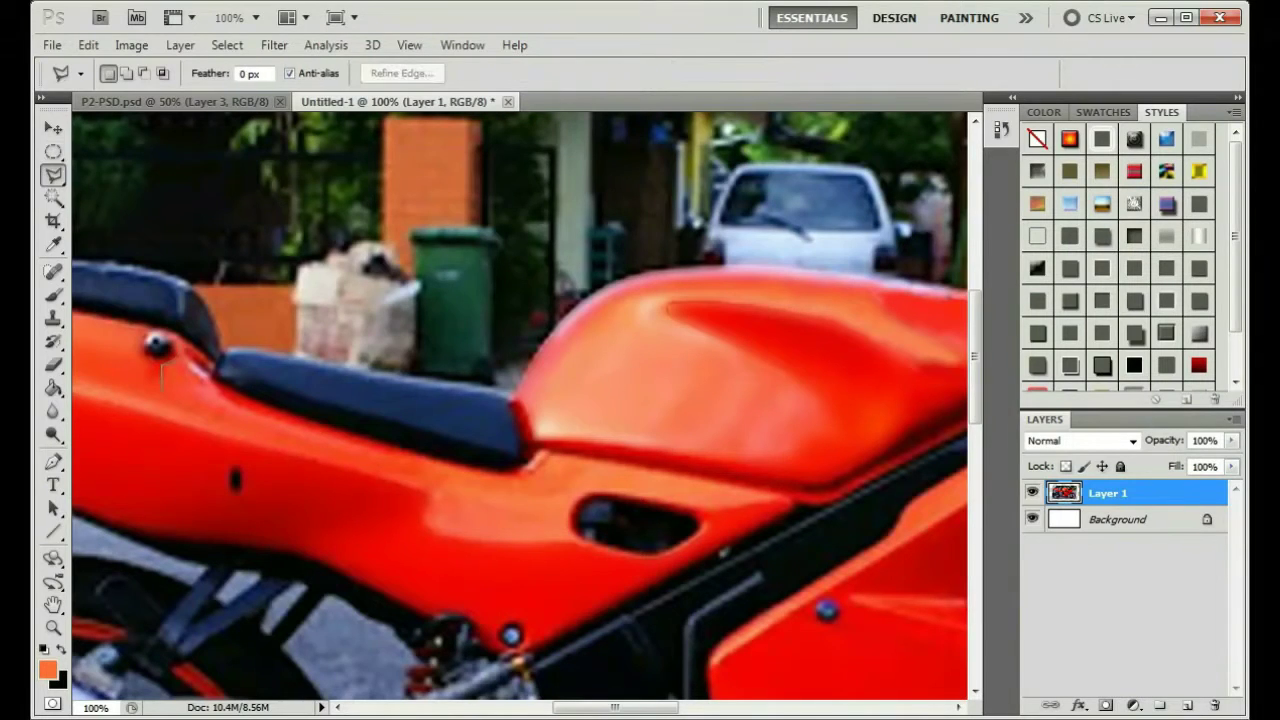
mouse_move(230, 395)
mouse_down()
mouse_move(470, 469)
mouse_move(518, 468)
mouse_up()
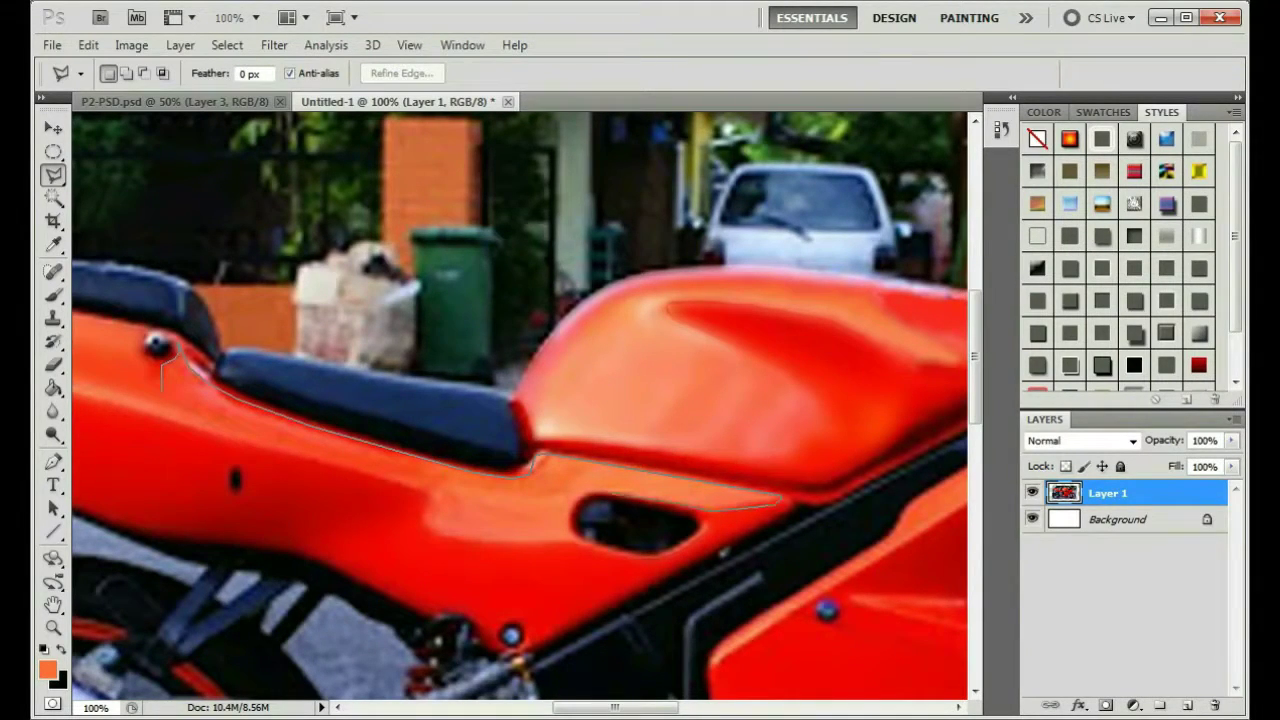
click(162, 390)
click(274, 45)
click(300, 66)
key(ctrl+d)
key(m)
Retouch the lower part of the side fairing with the Clone Stamp.
drag(615, 707, 701, 707)
drag(974, 356, 974, 454)
key(s)
mouse_move(480, 580)
mouse_down()
mouse_move(404, 566)
mouse_move(300, 525)
mouse_move(300, 510)
mouse_move(210, 488)
mouse_up()
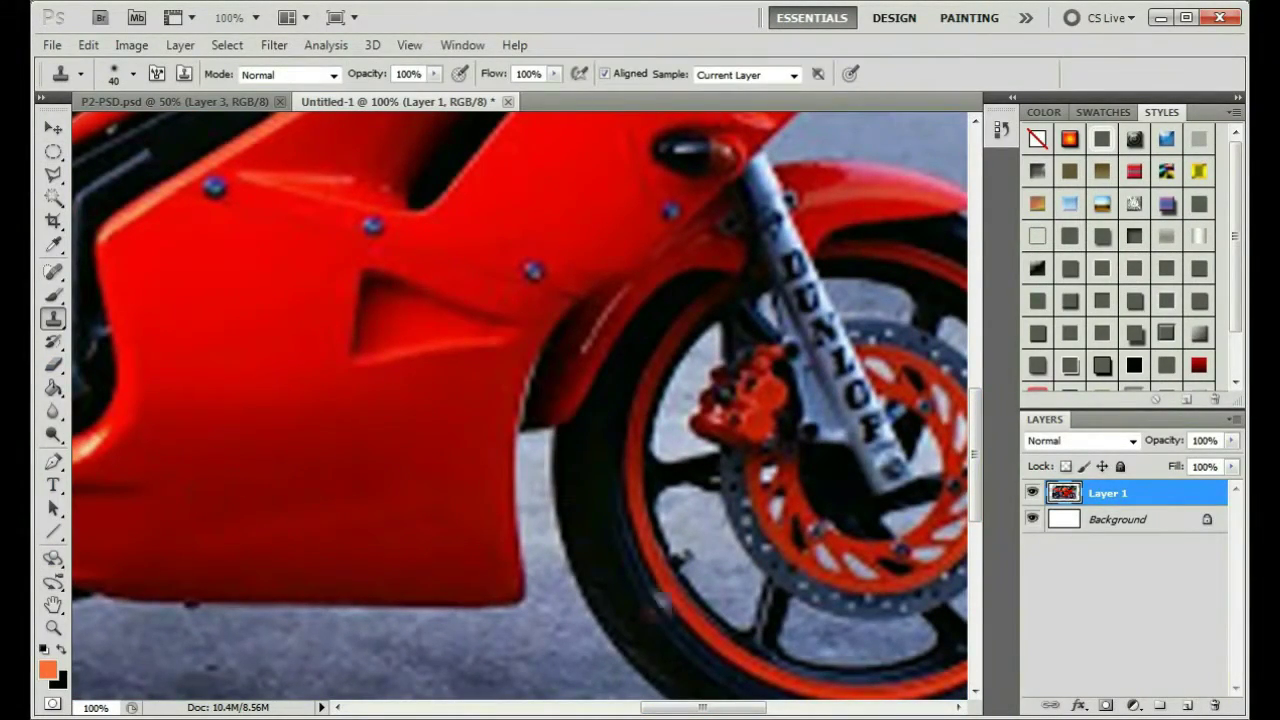
Select the small area around the bolt on the rear of the belly fairing and reapply the Box Blur.
scroll(520, 400, left, 5)
click(53, 174)
click(149, 189)
click(322, 452)
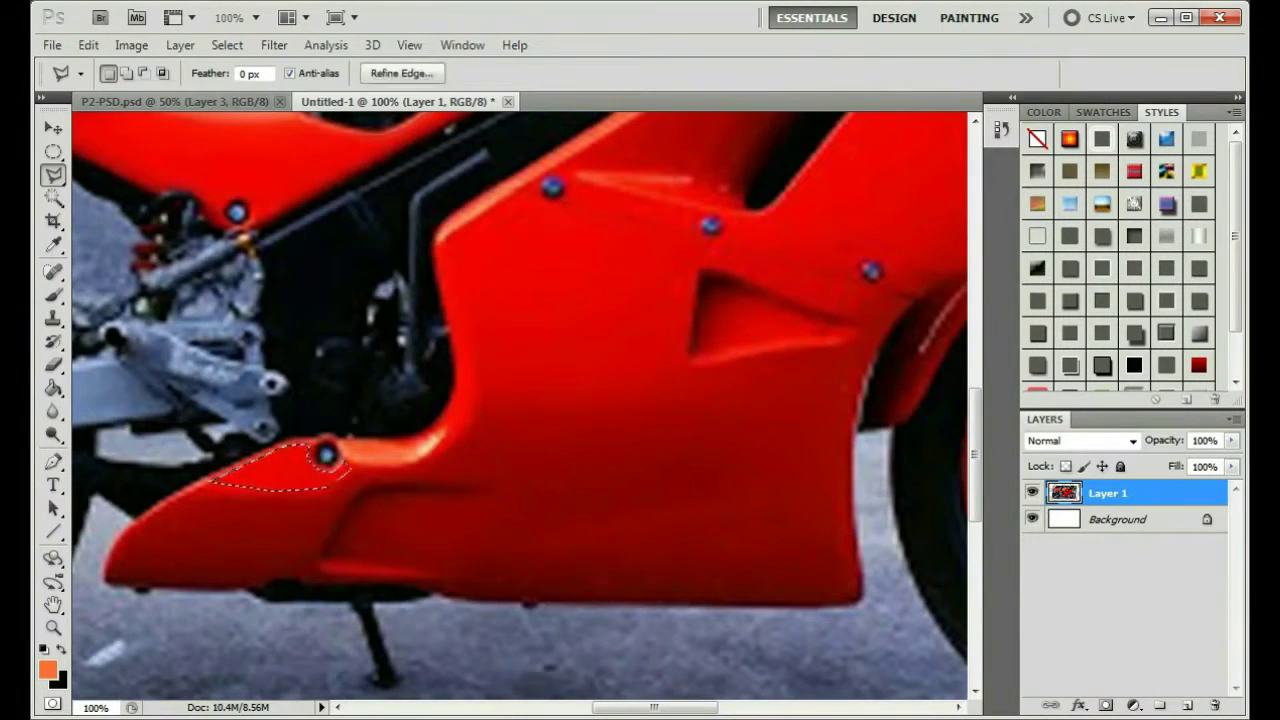
click(342, 442)
click(273, 45)
click(300, 65)
Outline the large lower front area of the belly fairing with the Polygonal Lasso and reapply the Box Blur.
click(497, 562)
click(579, 434)
click(840, 422)
click(840, 460)
click(856, 593)
click(716, 597)
click(513, 592)
click(496, 575)
click(497, 562)
click(273, 45)
click(355, 65)
Outline the side fairing area below the two upper bolts, reapply the Box Blur and deselect.
click(450, 236)
click(702, 239)
double_click(481, 266)
click(274, 45)
key(Escape)
click(274, 45)
click(355, 65)
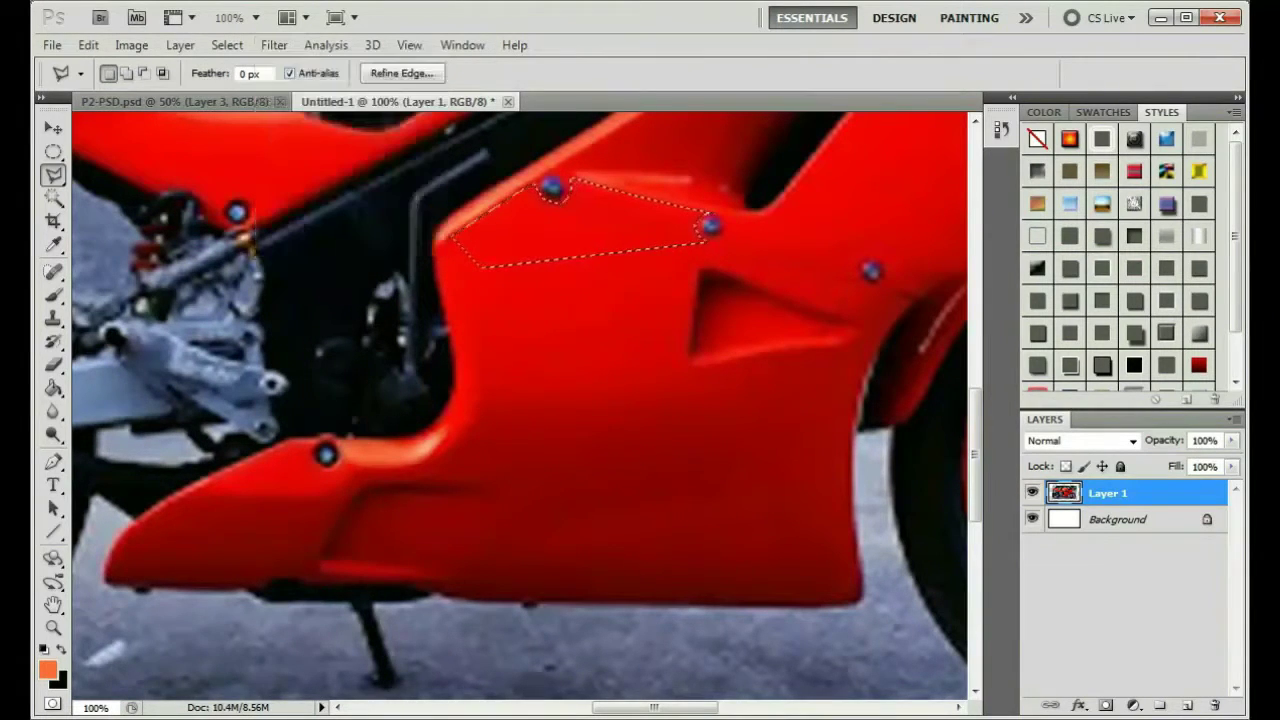
key(ctrl+d)
key(m)
Select the narrow strip from the front fairing's top bolt to the nose, smooth it with Box Blur and deselect.
key(l)
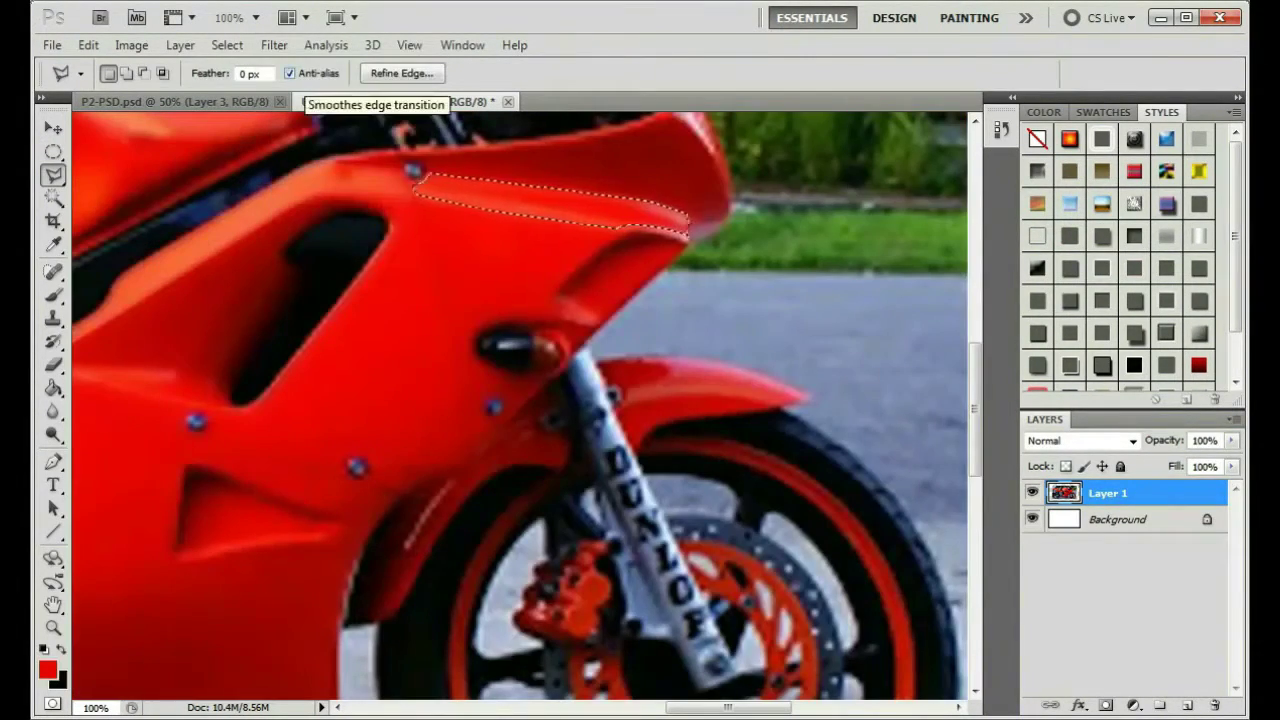
key(ctrl+d)
key(m)
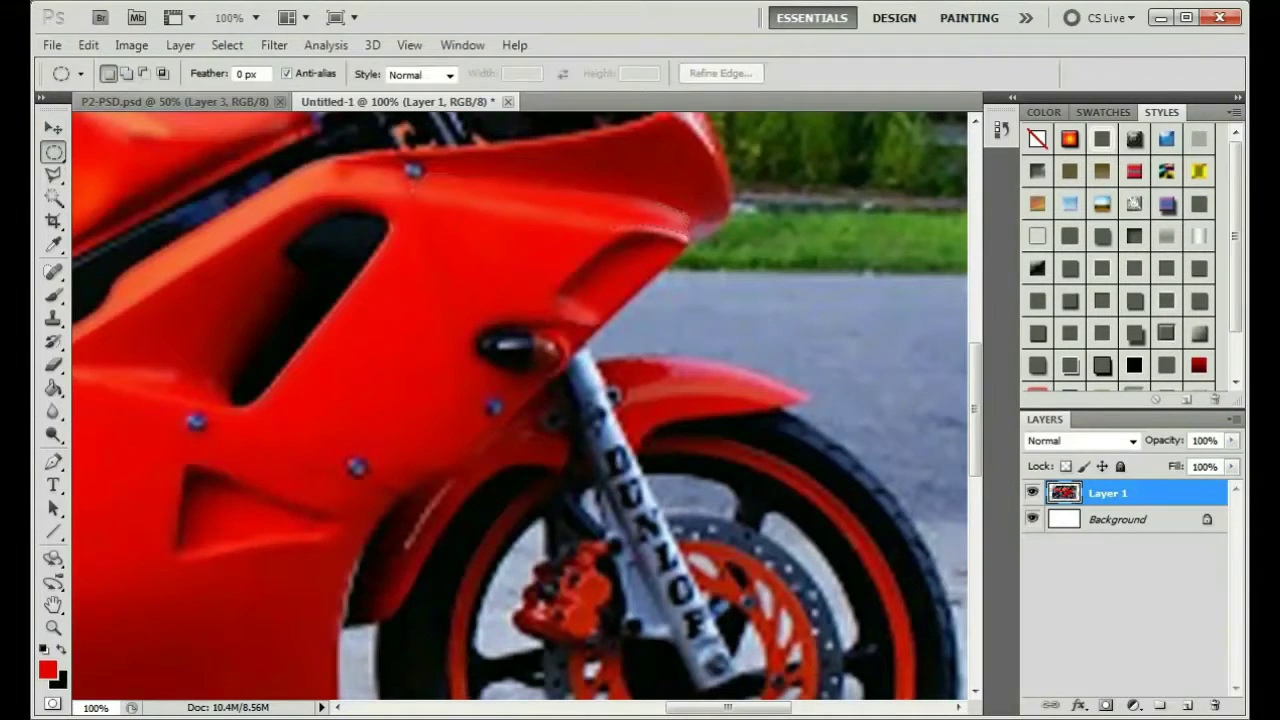
Outline the upper nose section of the front fairing with the Polygonal Lasso, reapply the Box Blur and deselect.
click(53, 175)
click(130, 192)
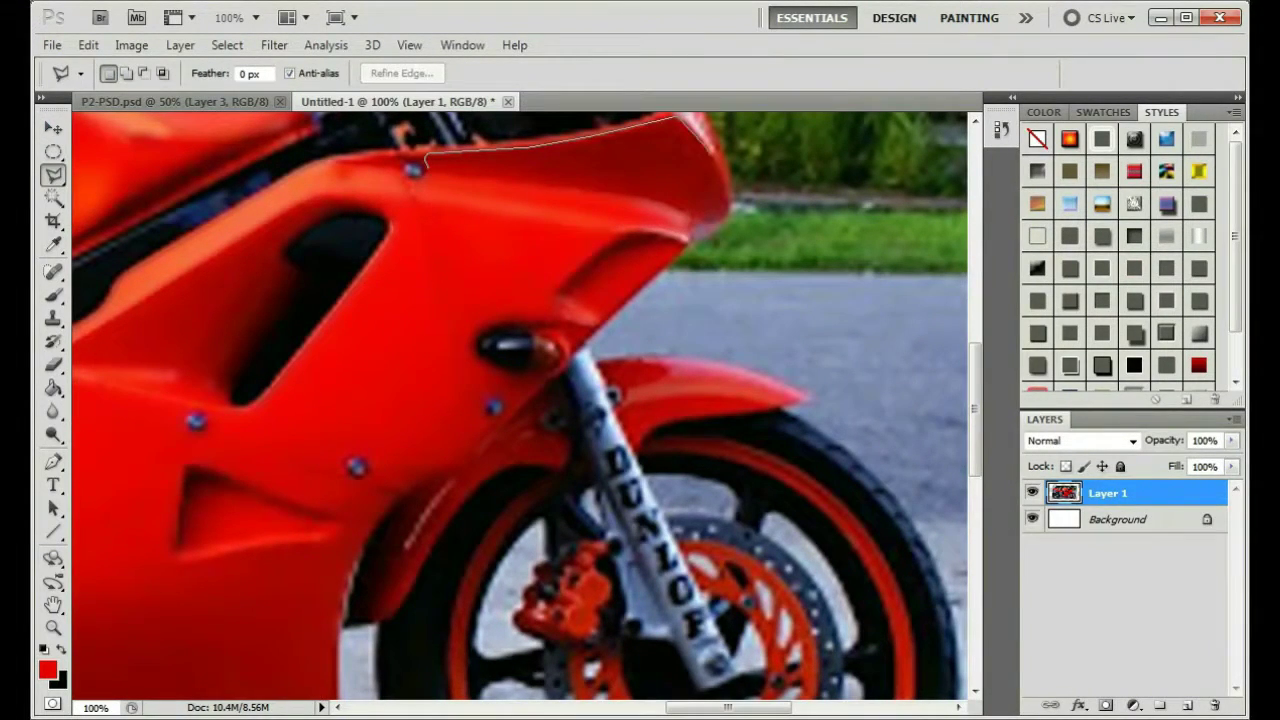
click(429, 167)
click(273, 45)
click(300, 66)
scroll(519, 405, up, 5)
key(ctrl+d)
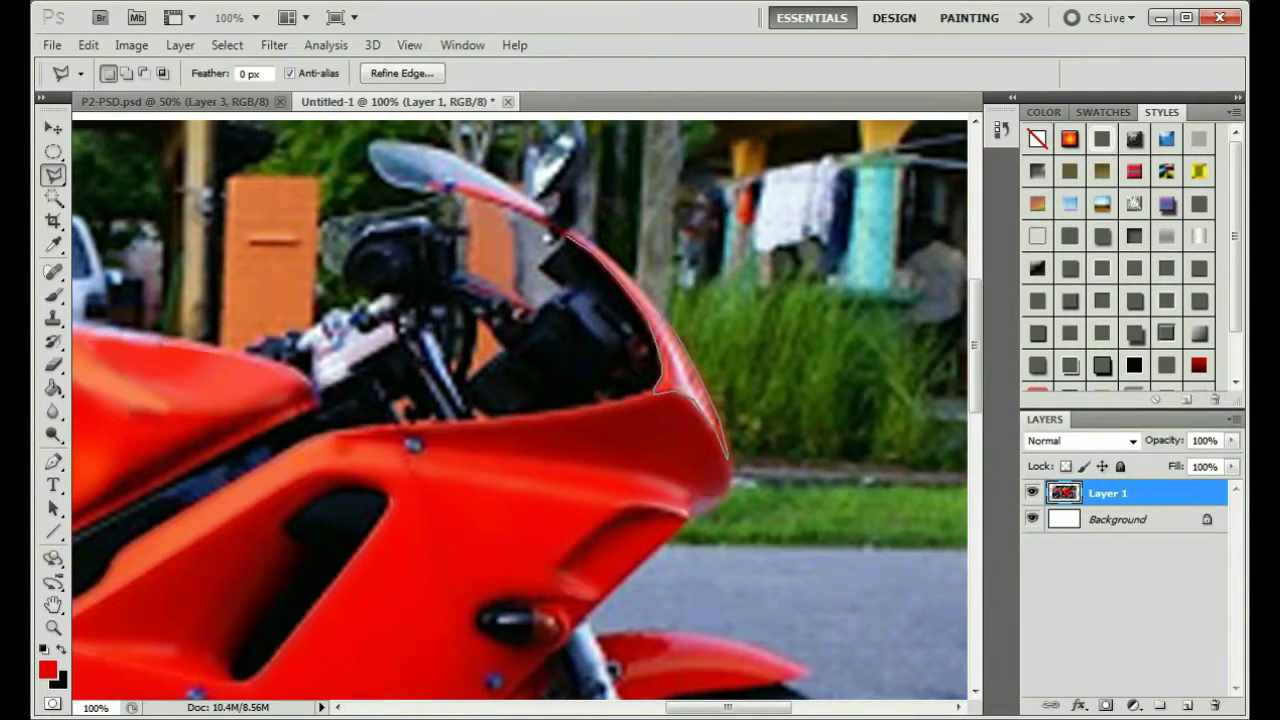
Reapply the Box Blur to the outlined red edge beneath the windscreen and deselect.
click(273, 45)
click(300, 66)
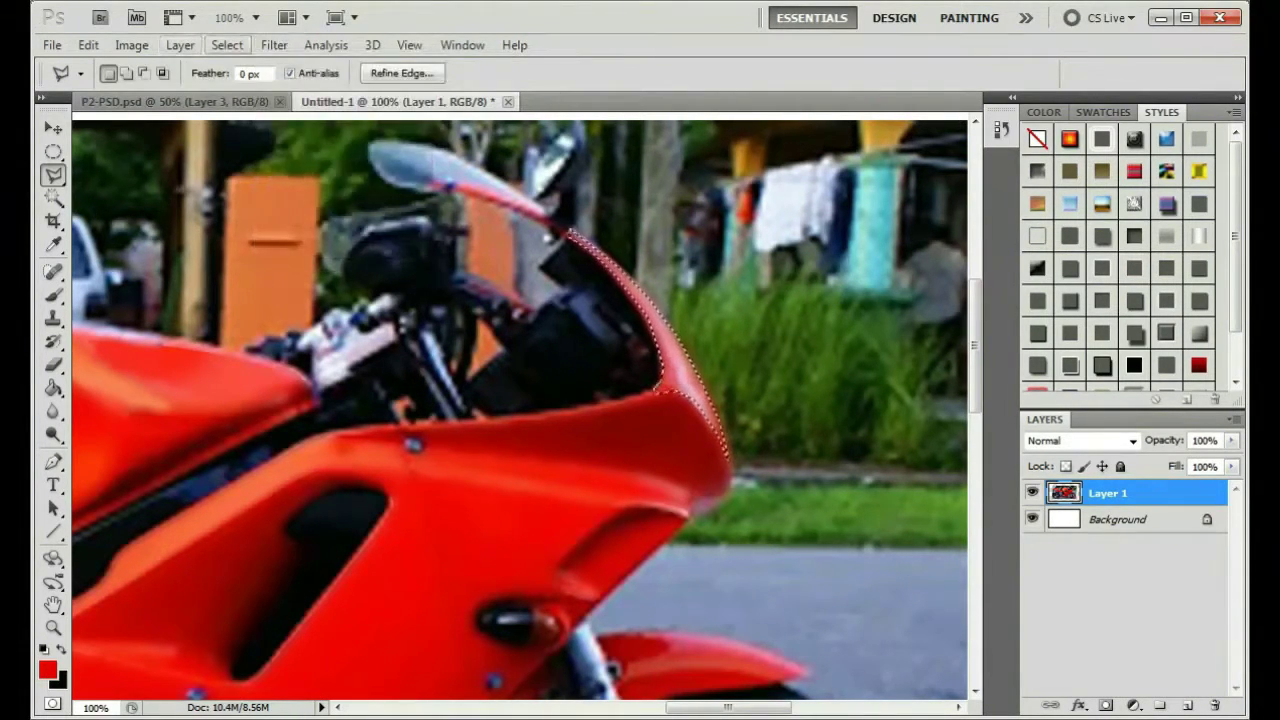
key(ctrl+d)
key(m)
Inspect the front wheel and the blurred fairing panels up close, and the whole motorcycle at 33.3% zoom.
drag(974, 345, 974, 470)
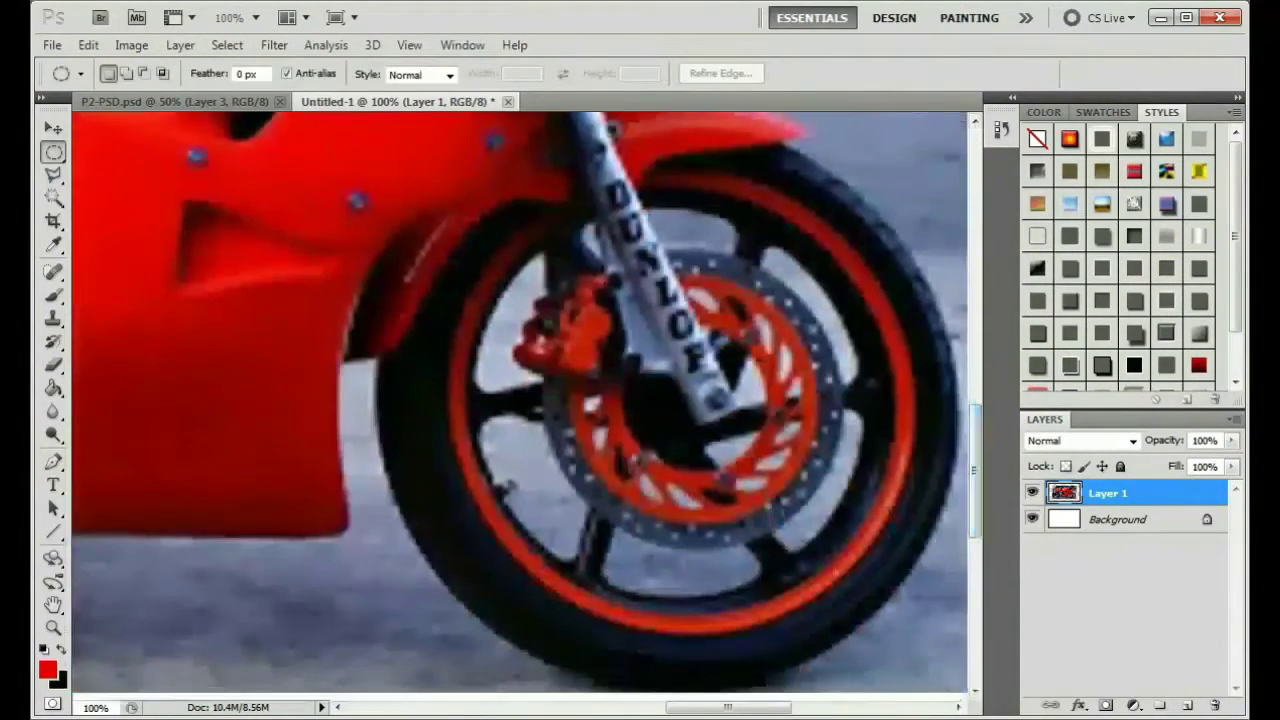
drag(728, 707, 622, 707)
drag(974, 470, 974, 390)
drag(622, 707, 728, 707)
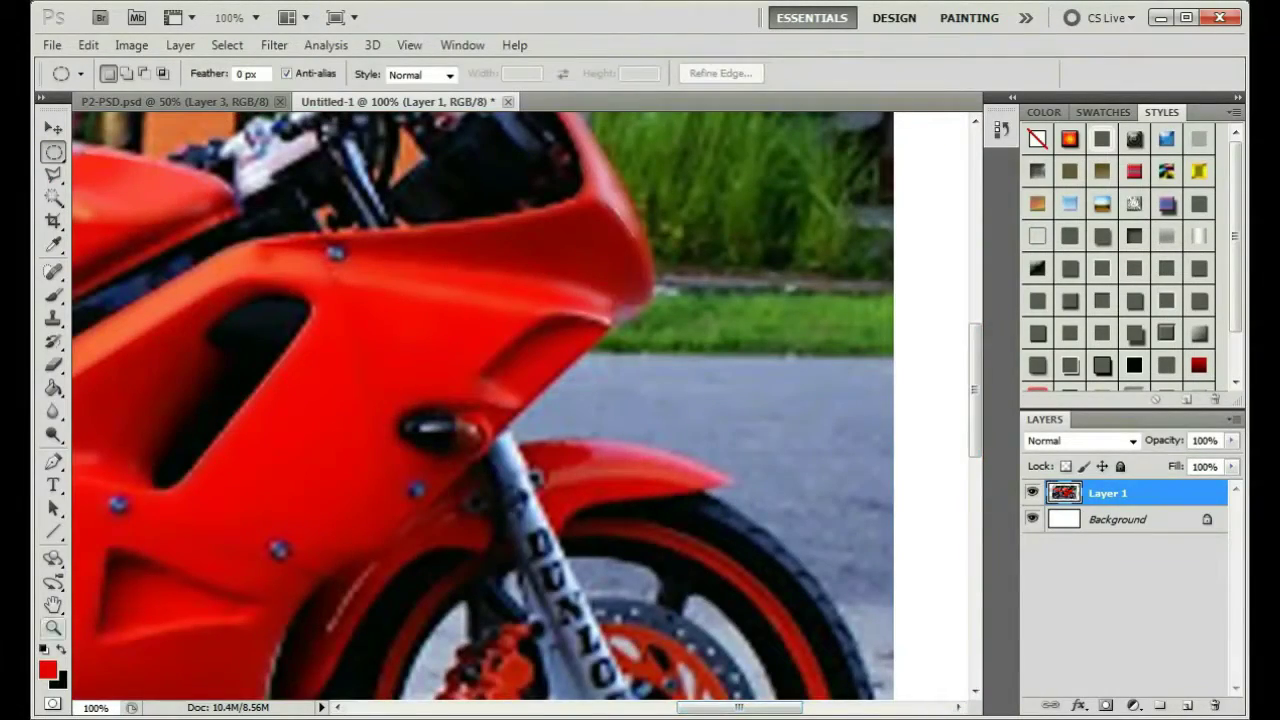
click(54, 628)
click(126, 73)
click(349, 281)
click(349, 281)
key(ctrl+minus)
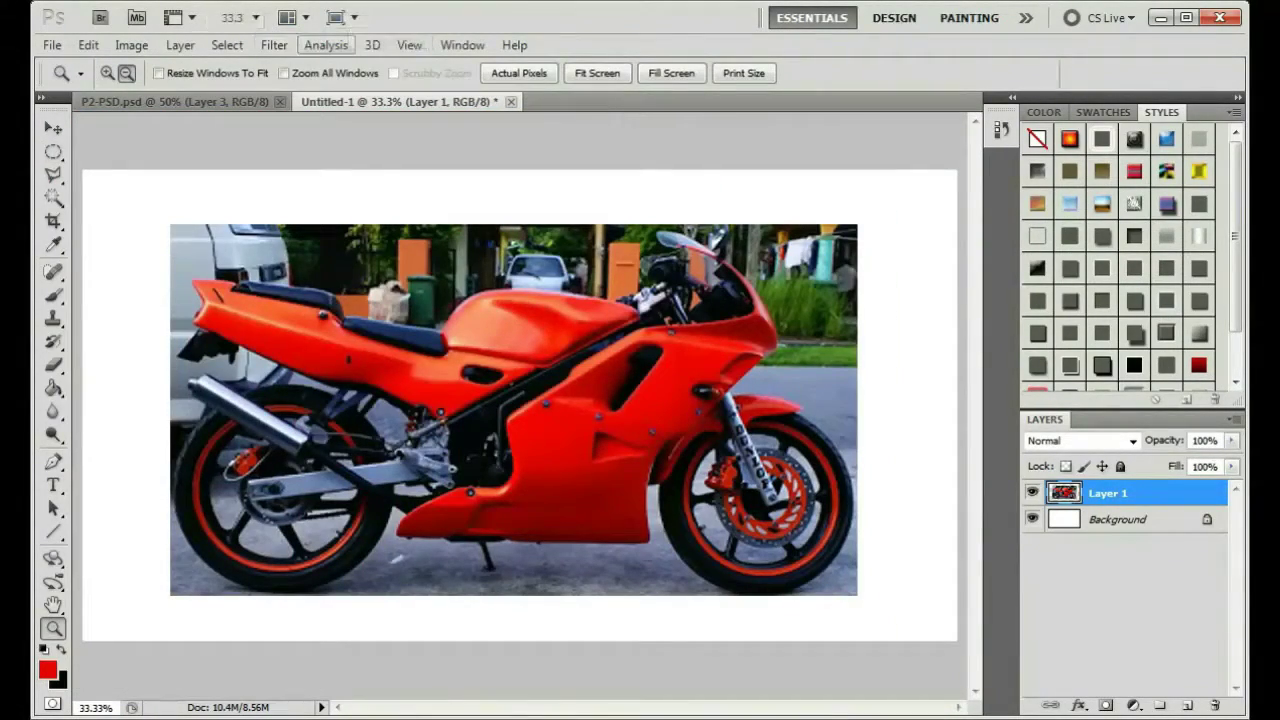
click(131, 45)
mouse_move(163, 91)
click(400, 217)
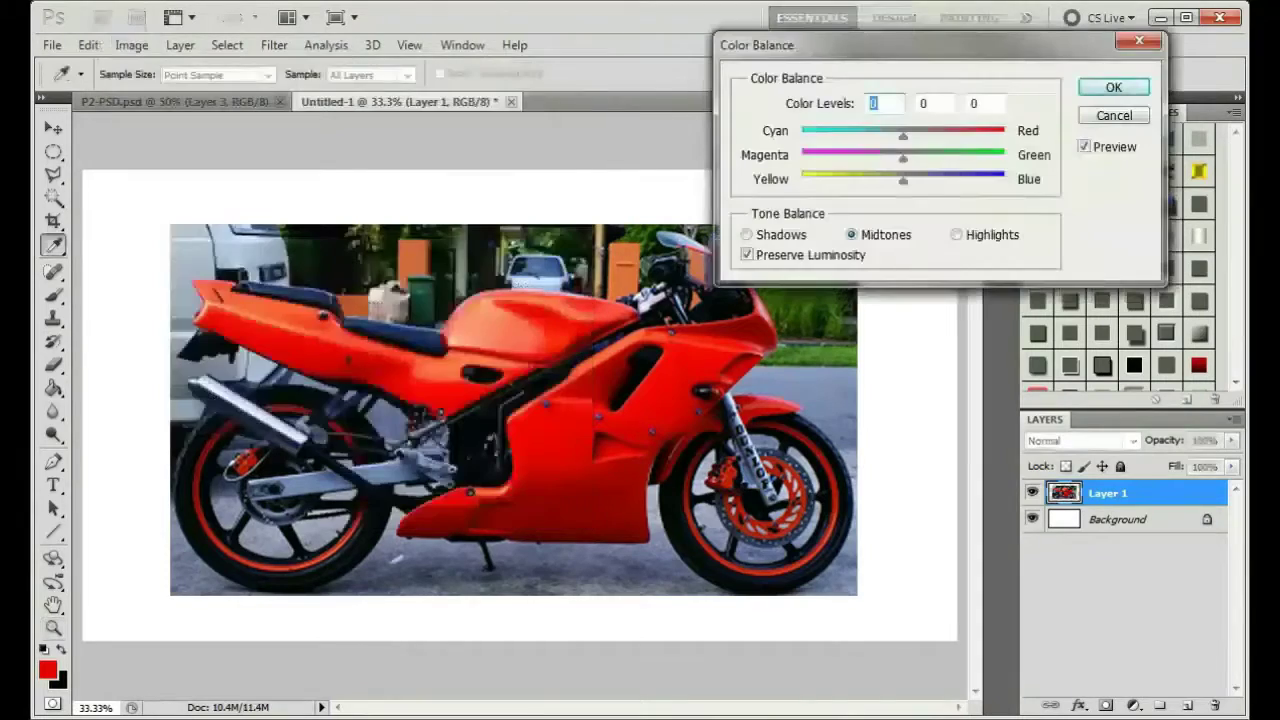
key(Escape)
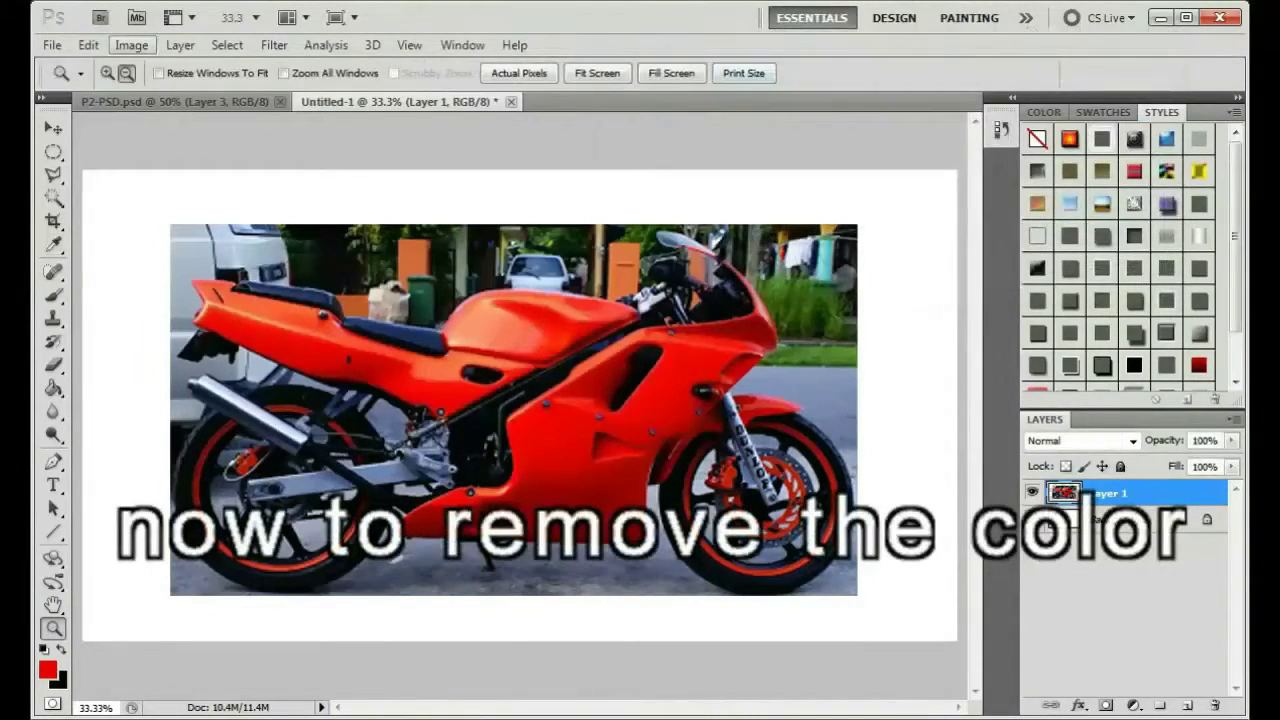
Remove the colour from the motorcycle photo by setting Saturation to -100 with Hue/Saturation.
click(131, 45)
mouse_move(163, 95)
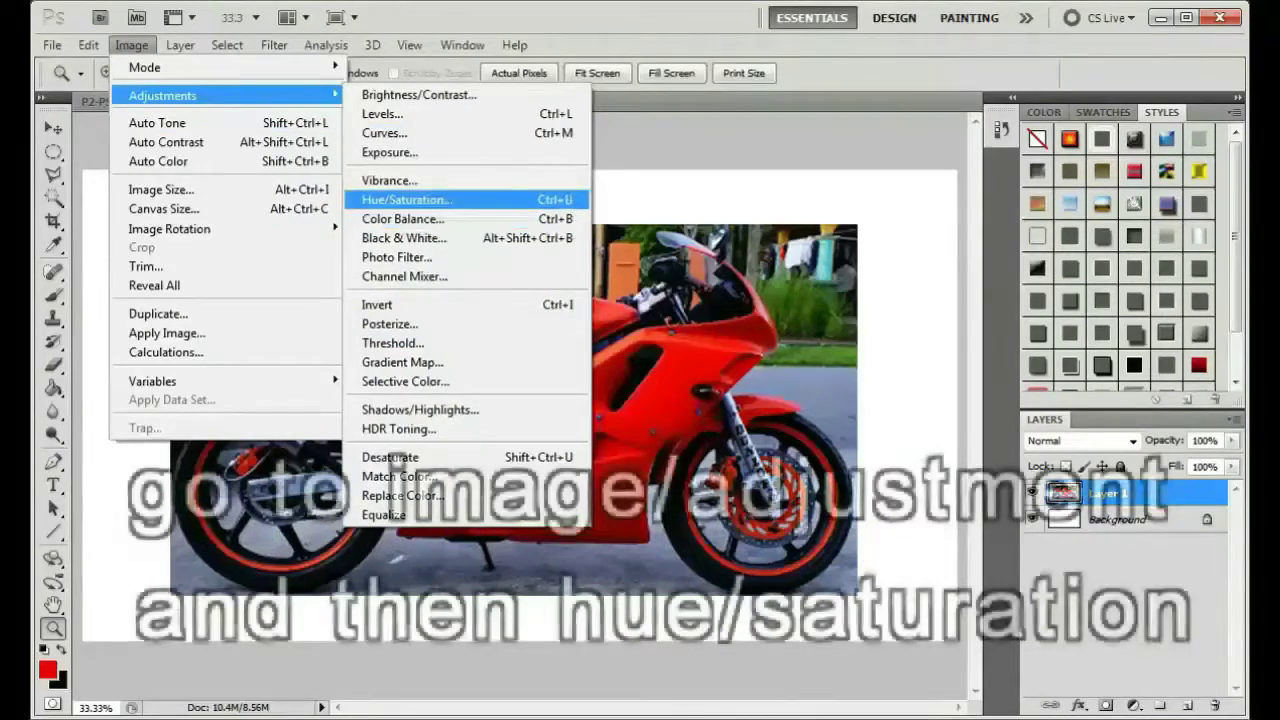
click(405, 199)
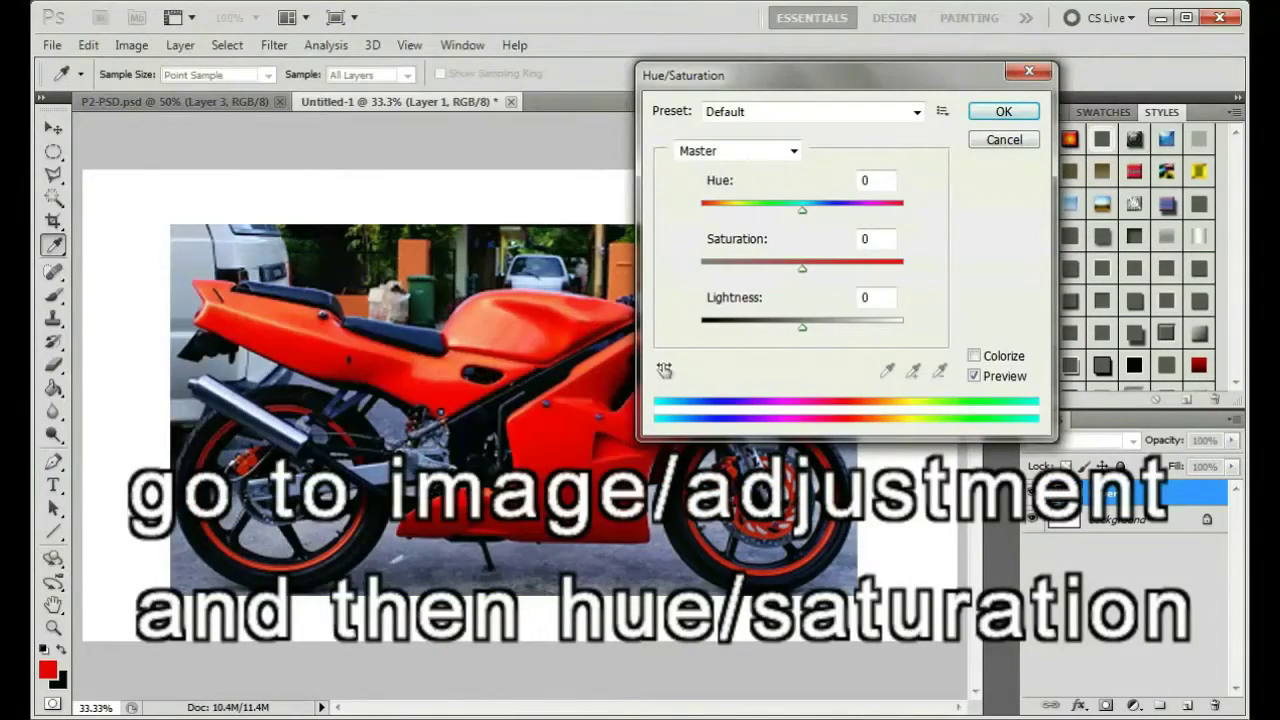
drag(802, 268, 701, 268)
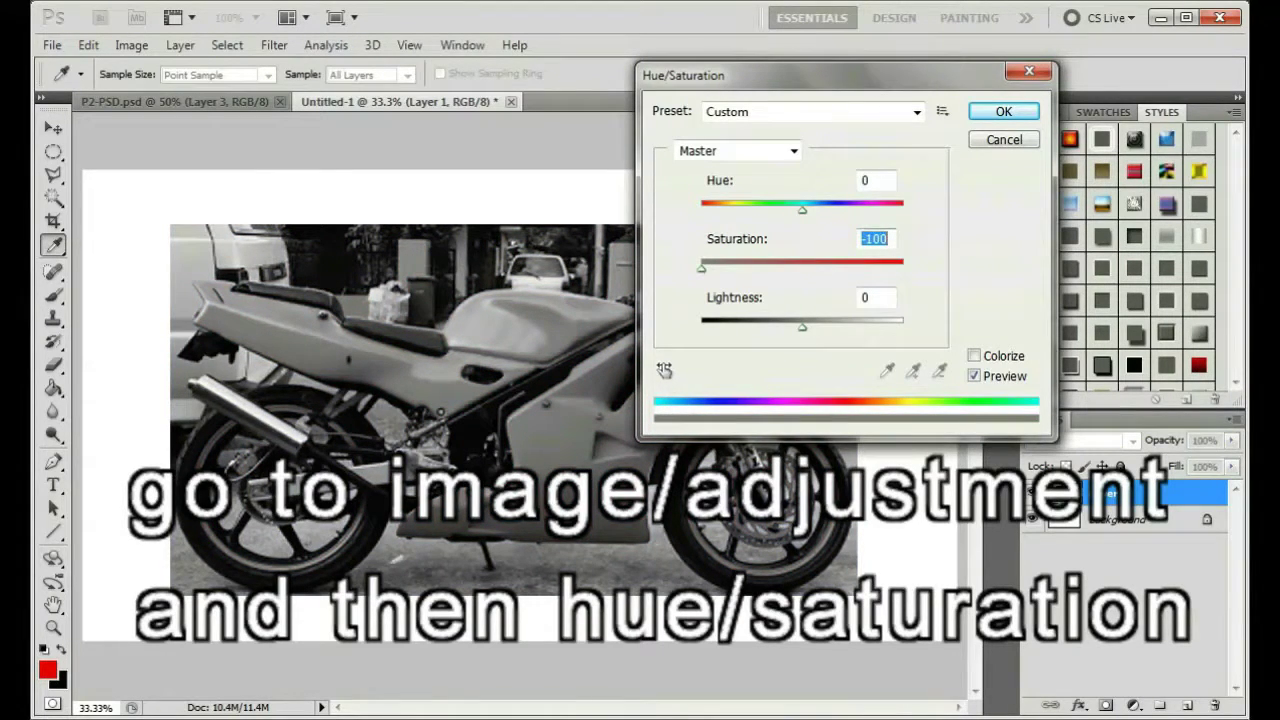
key(Return)
key(z)
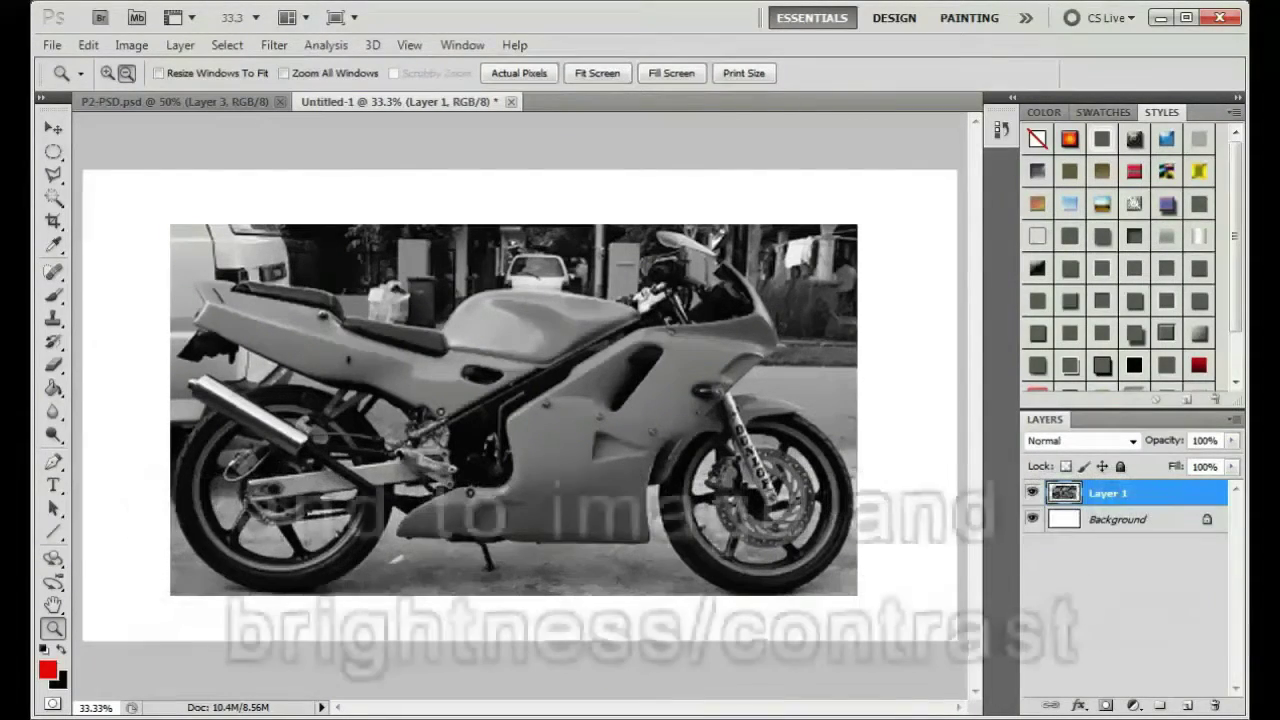
Start a Brightness/Contrast adjustment on the greyscale motorcycle photo and raise the Brightness to 138.
click(131, 45)
mouse_move(162, 95)
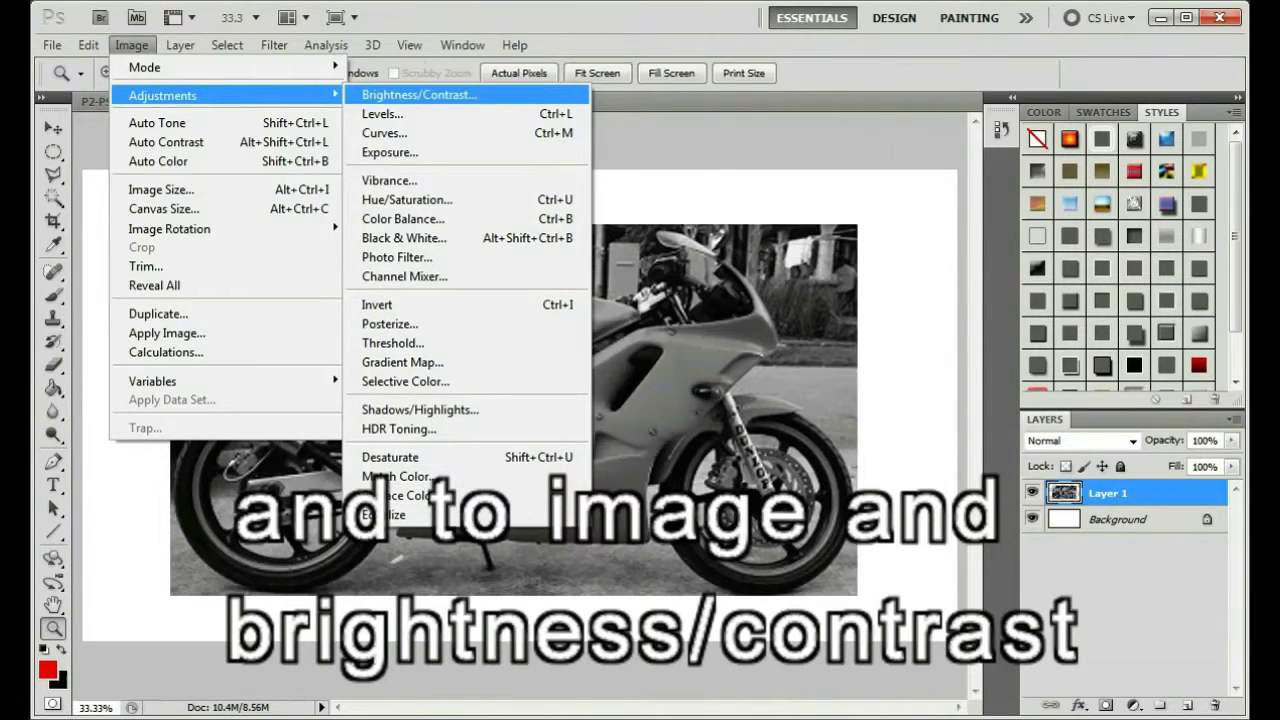
click(419, 94)
drag(995, 71, 1041, 71)
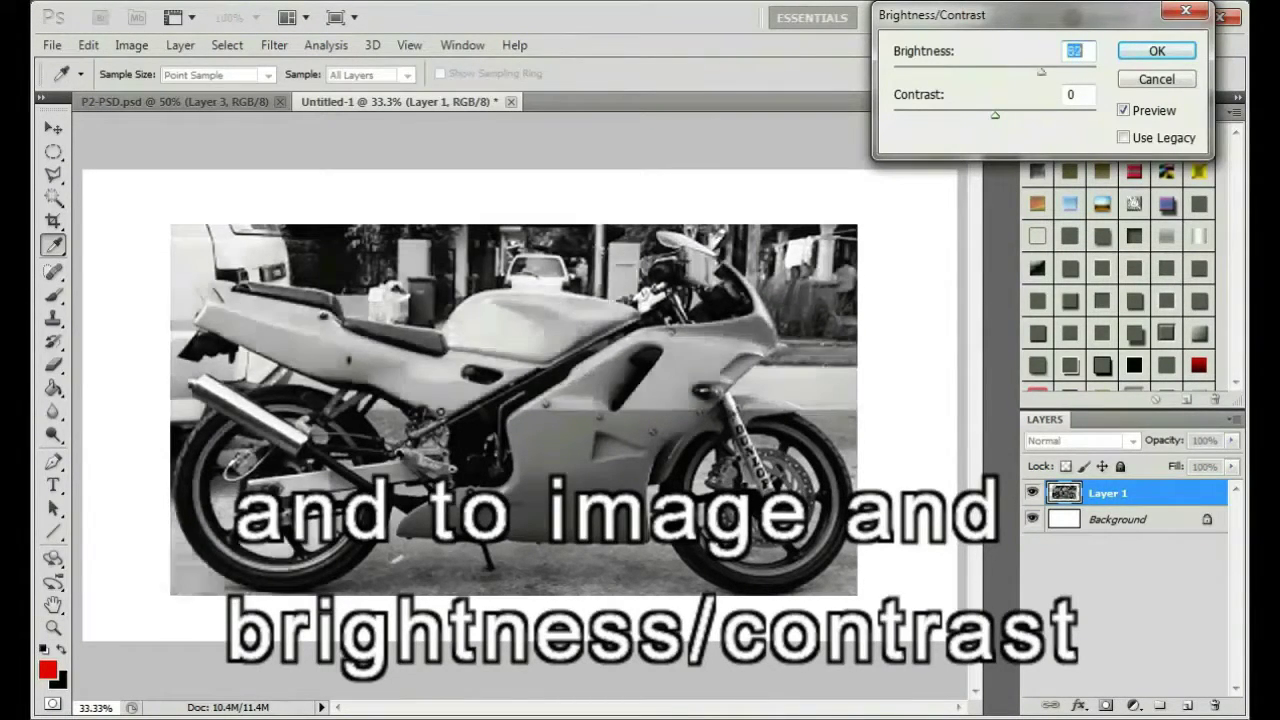
key(shift+Up)
key(shift+Up)
key(shift+Up)
key(shift+Up)
key(shift+Up)
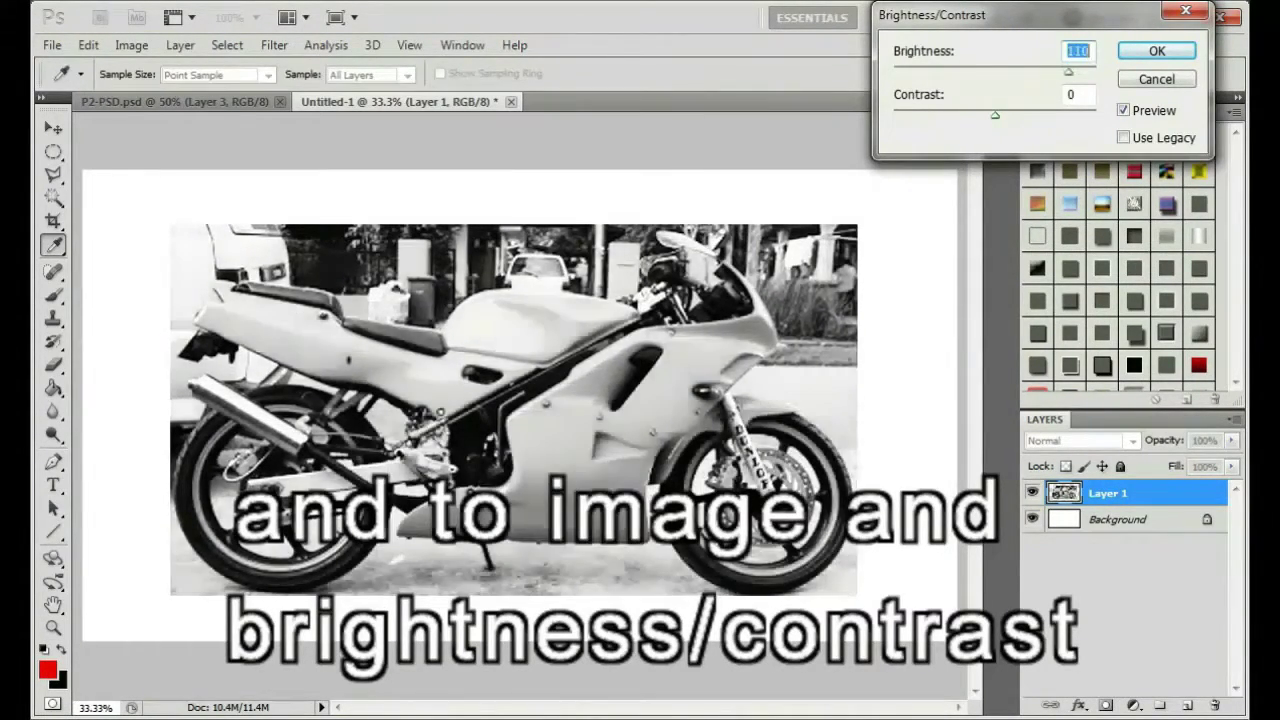
key(shift+Up)
key(shift+Up)
key(shift+Up)
key(shift+Up)
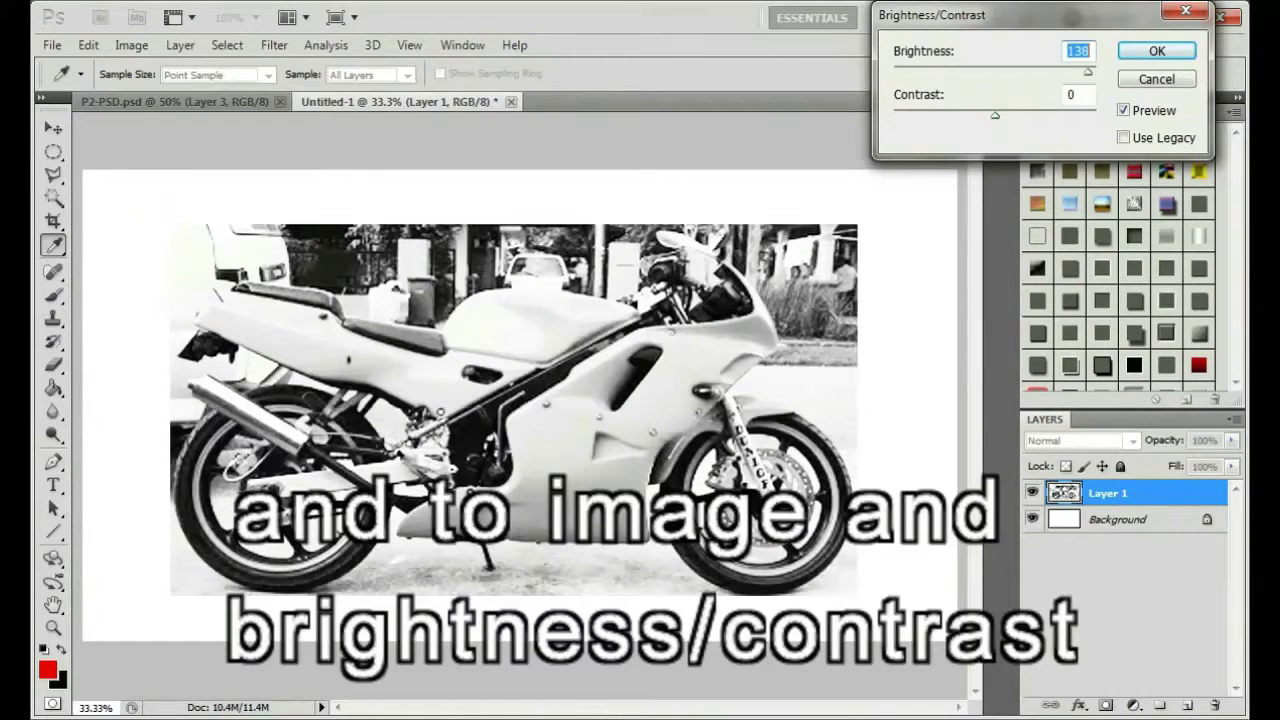
Raise the Contrast of the motorcycle photo to 99.
key(Tab)
key(shift+Up)
key(shift+Up)
key(shift+Up)
key(shift+Up)
key(shift+Up)
key(shift+Up)
key(shift+Up)
key(shift+Up)
key(shift+Up)
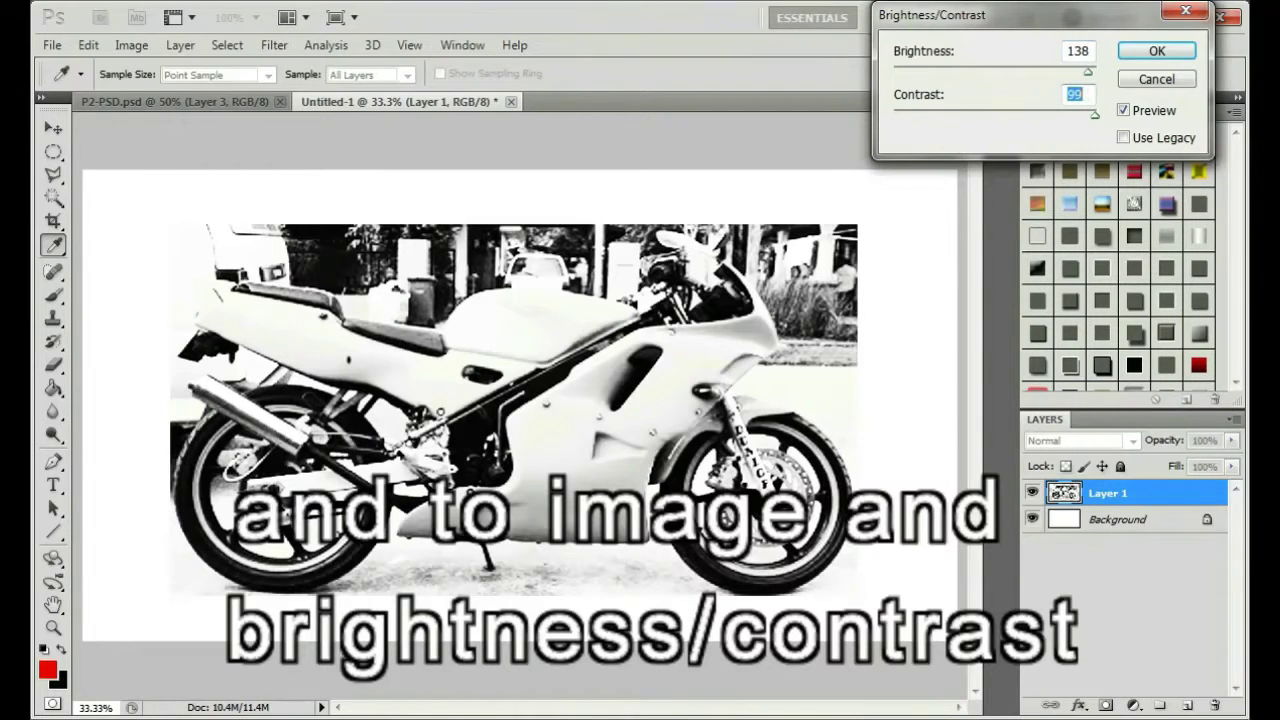
Lower the Brightness to 33, set the Contrast to 100 and apply the adjustment.
key(Tab)
key(shift+Down)
key(shift+Down)
key(shift+Down)
key(shift+Down)
key(shift+Down)
key(shift+Down)
key(shift+Down)
key(shift+Down)
key(shift+Down)
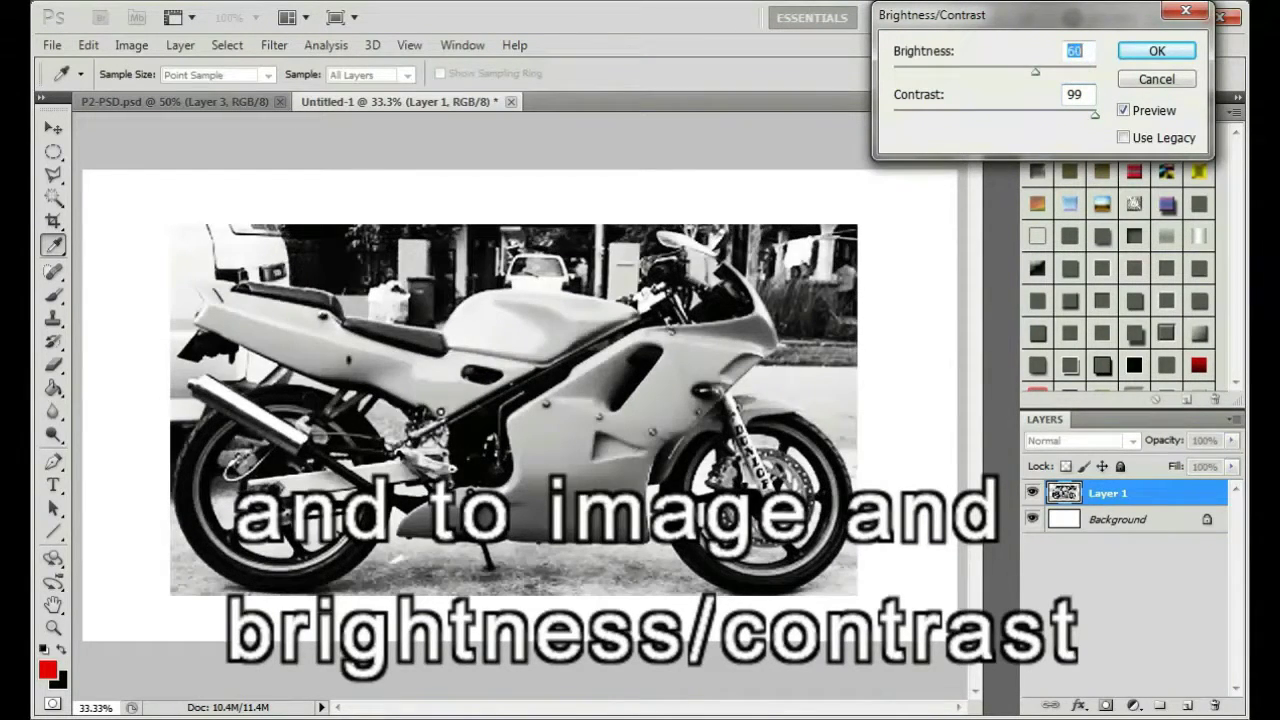
drag(1028, 71, 1017, 71)
key(Tab)
key(Up)
key(Return)
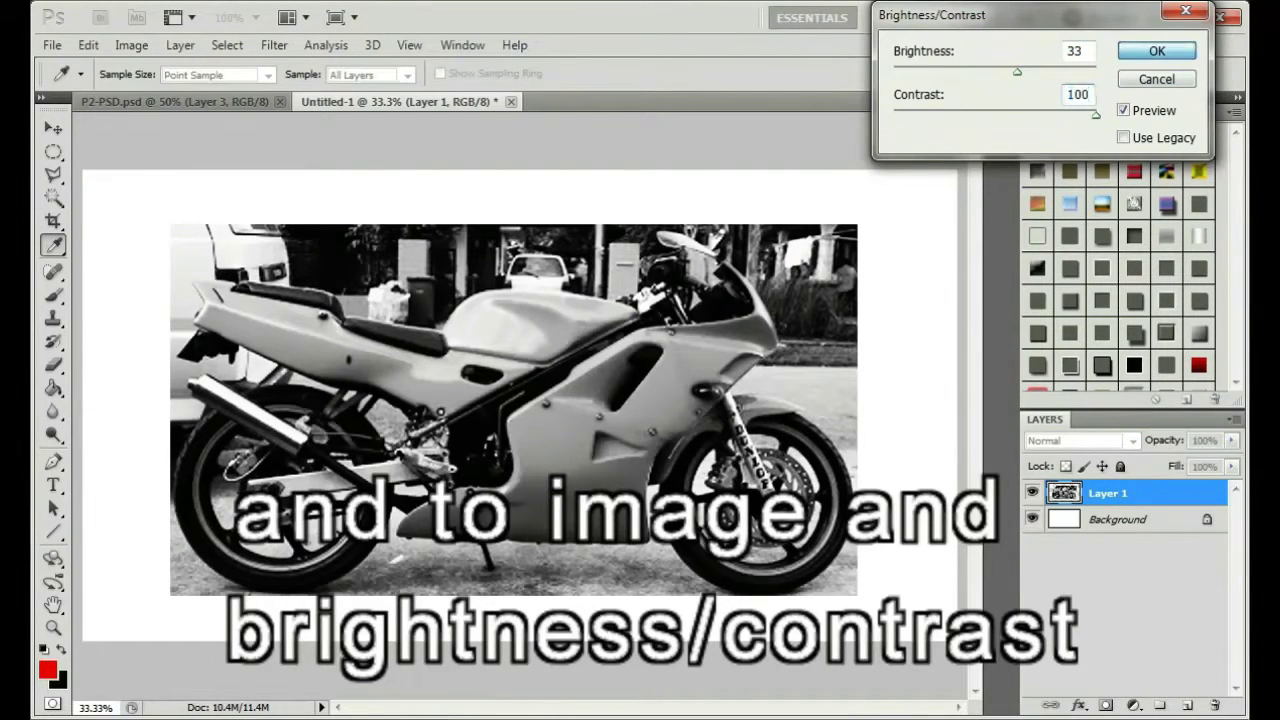
key(z)
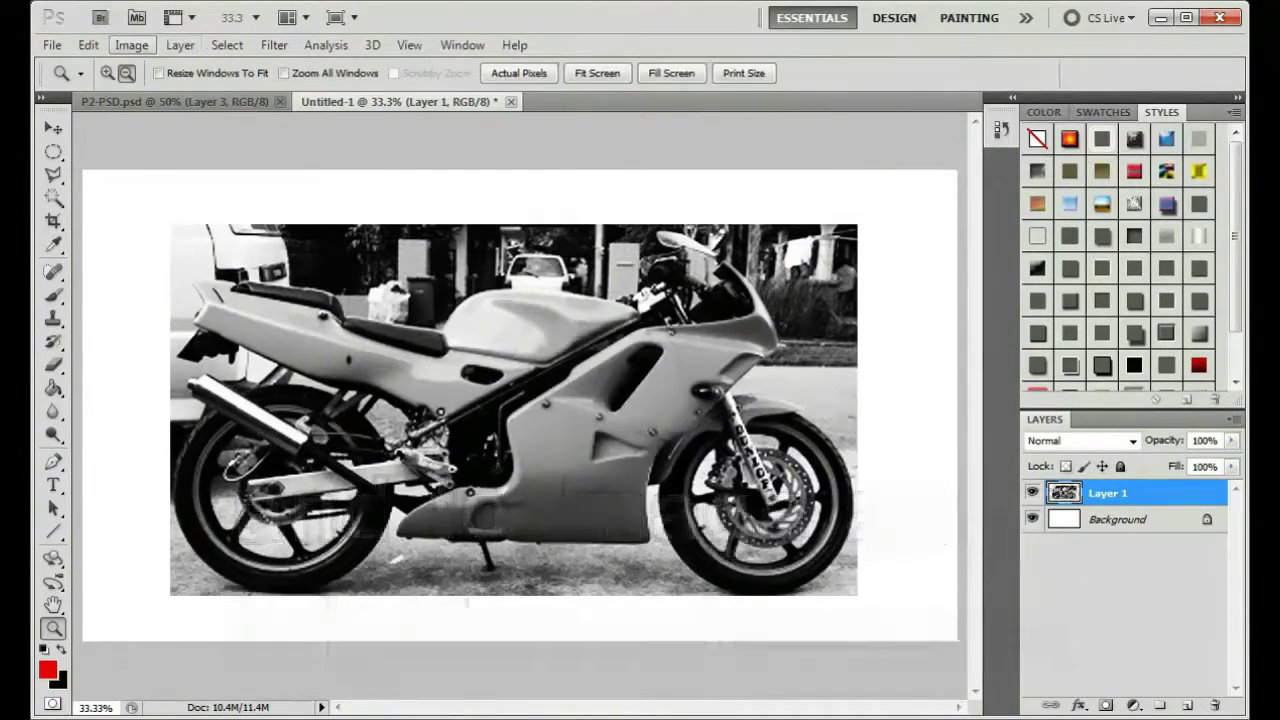
Start a second Brightness/Contrast adjustment on the motorcycle photo with the Contrast set to 70.
click(131, 44)
mouse_move(162, 95)
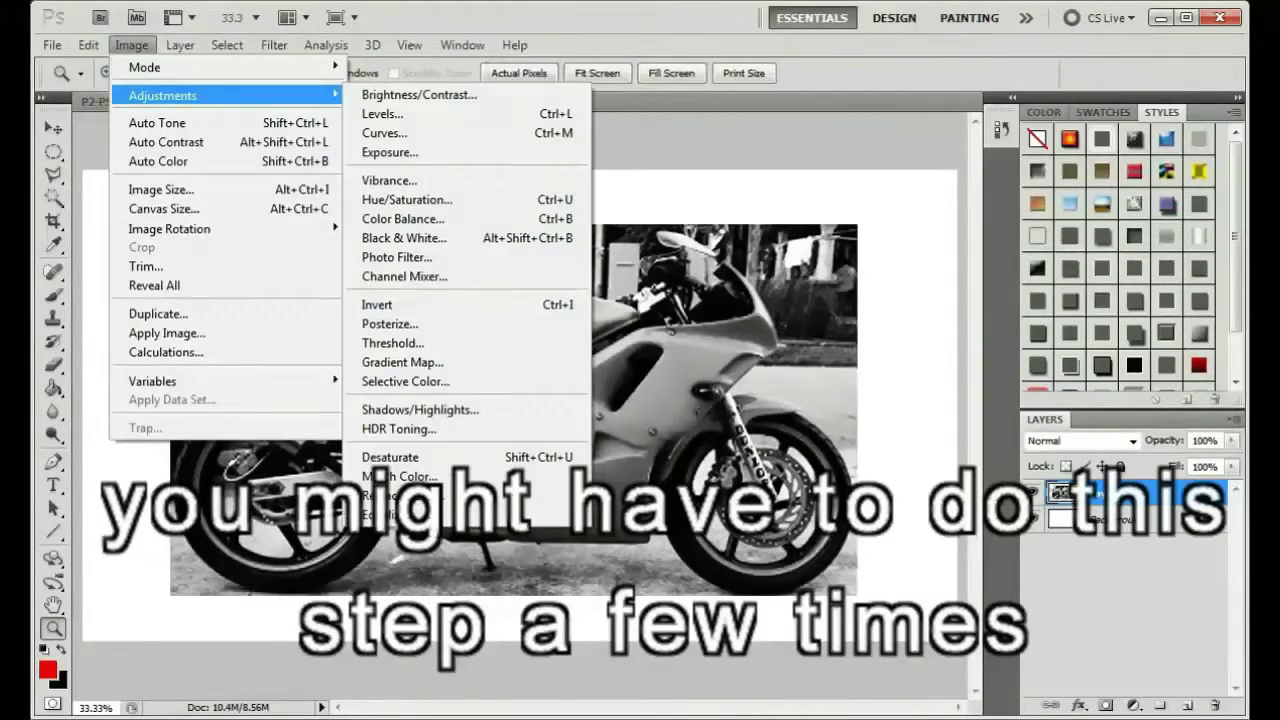
key(Return)
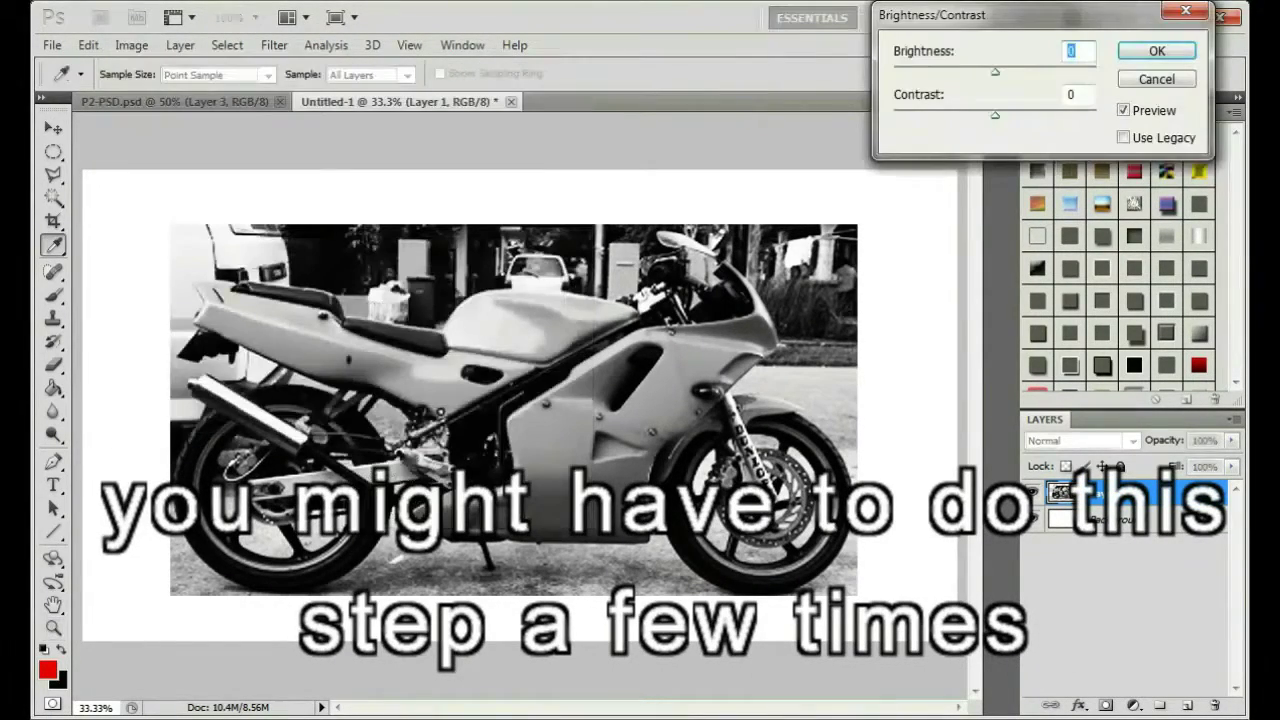
key(Tab)
text(70)
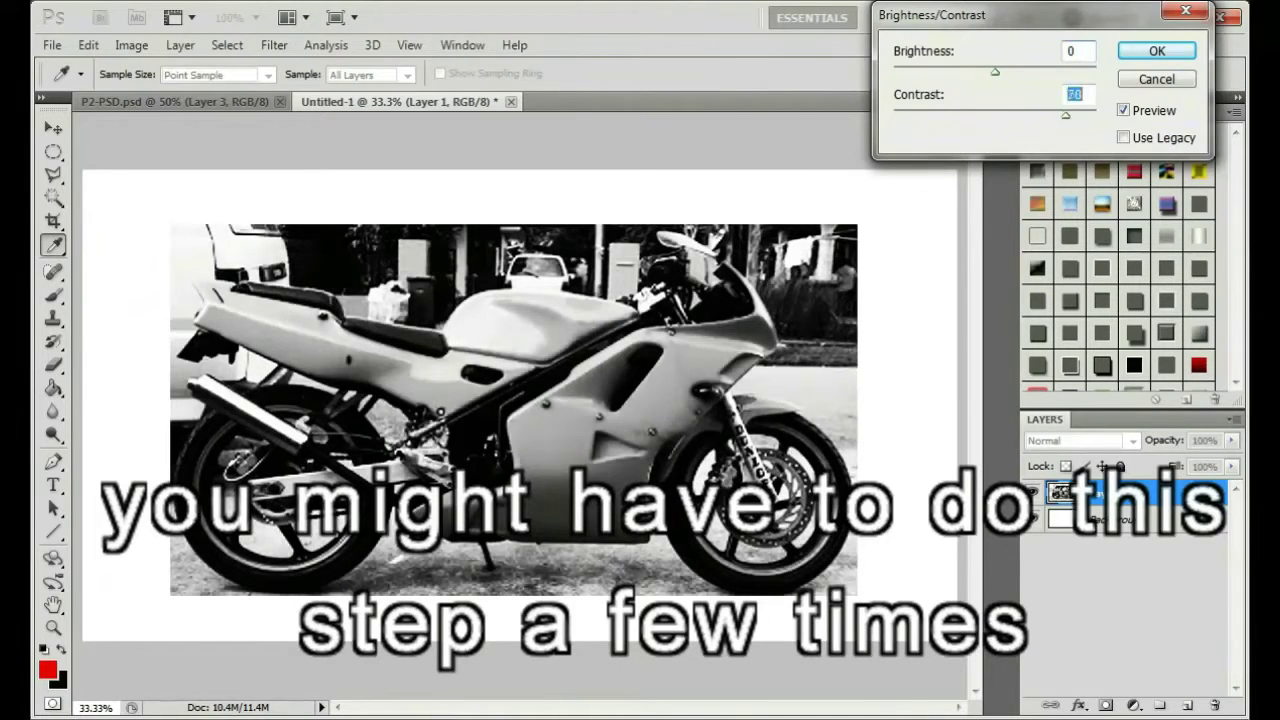
Test the second adjustment with Brightness at 81, set it back to 0 and apply the adjustment.
drag(995, 71, 1036, 71)
key(shift+Up)
key(shift+Up)
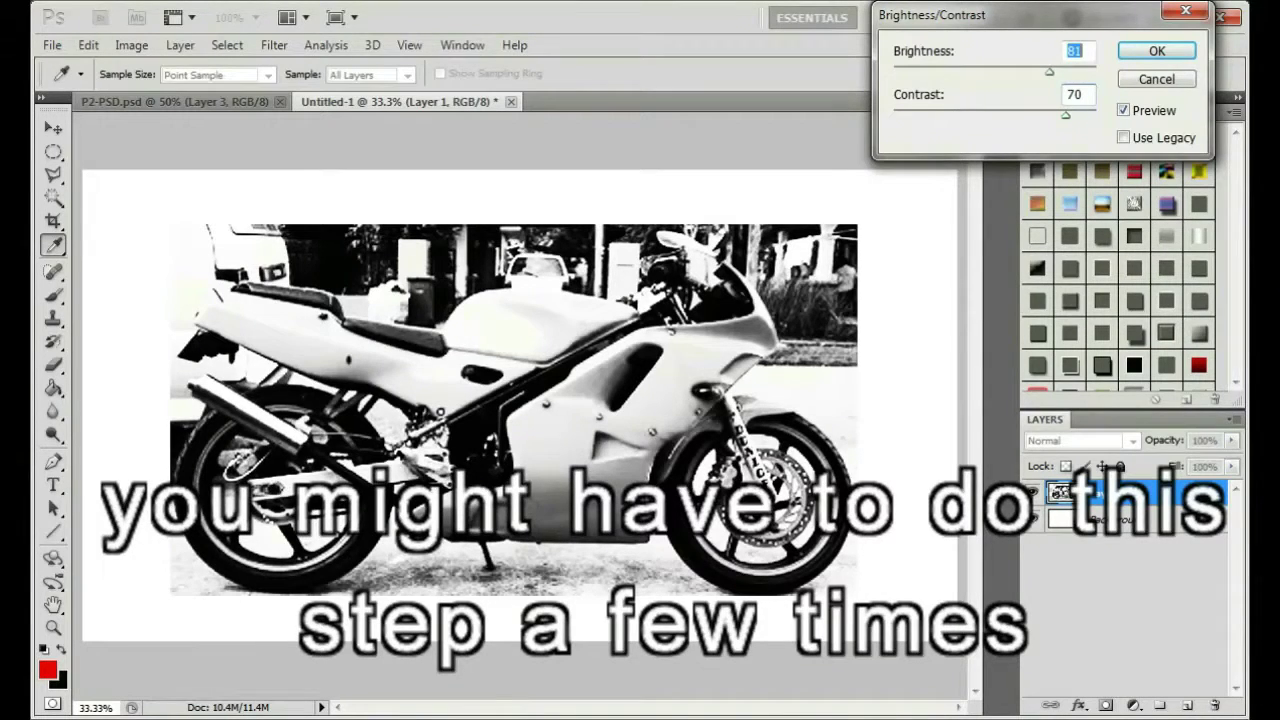
key(shift+Down)
key(shift+Down)
key(shift+Down)
key(shift+Down)
key(shift+Down)
key(shift+Down)
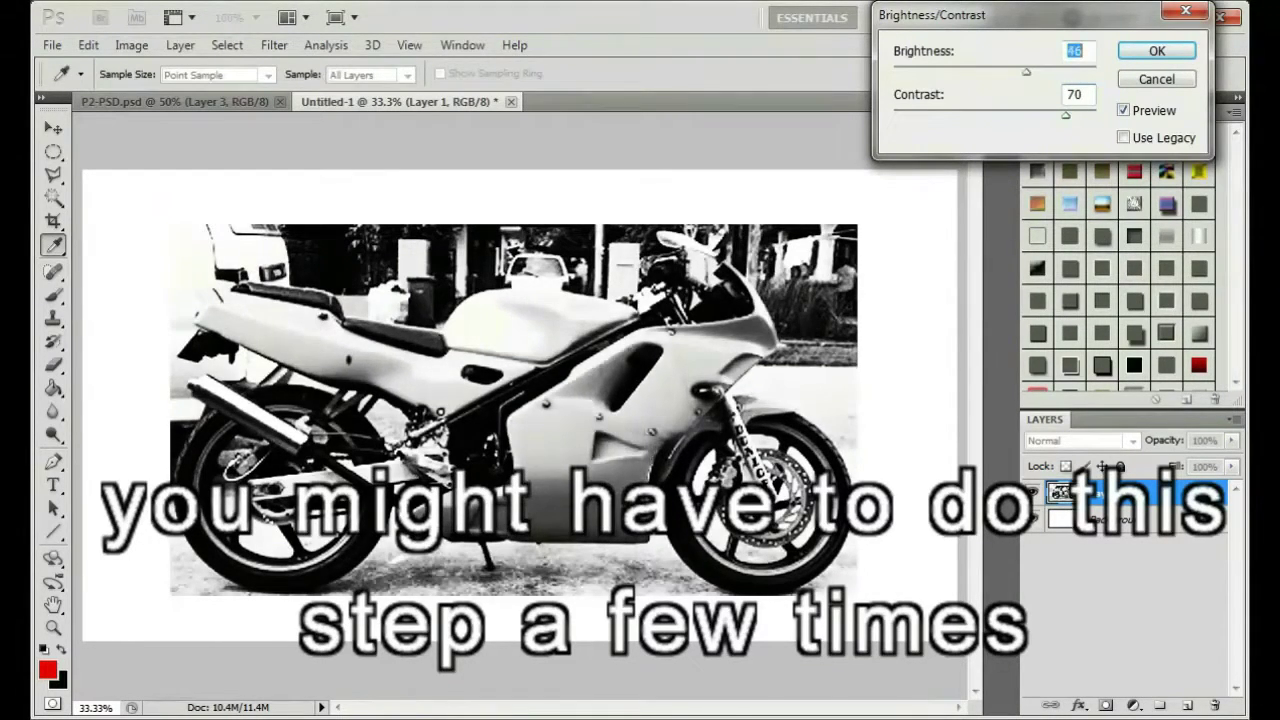
mouse_move(1006, 71)
mouse_down()
mouse_move(984, 71)
mouse_move(995, 71)
mouse_up()
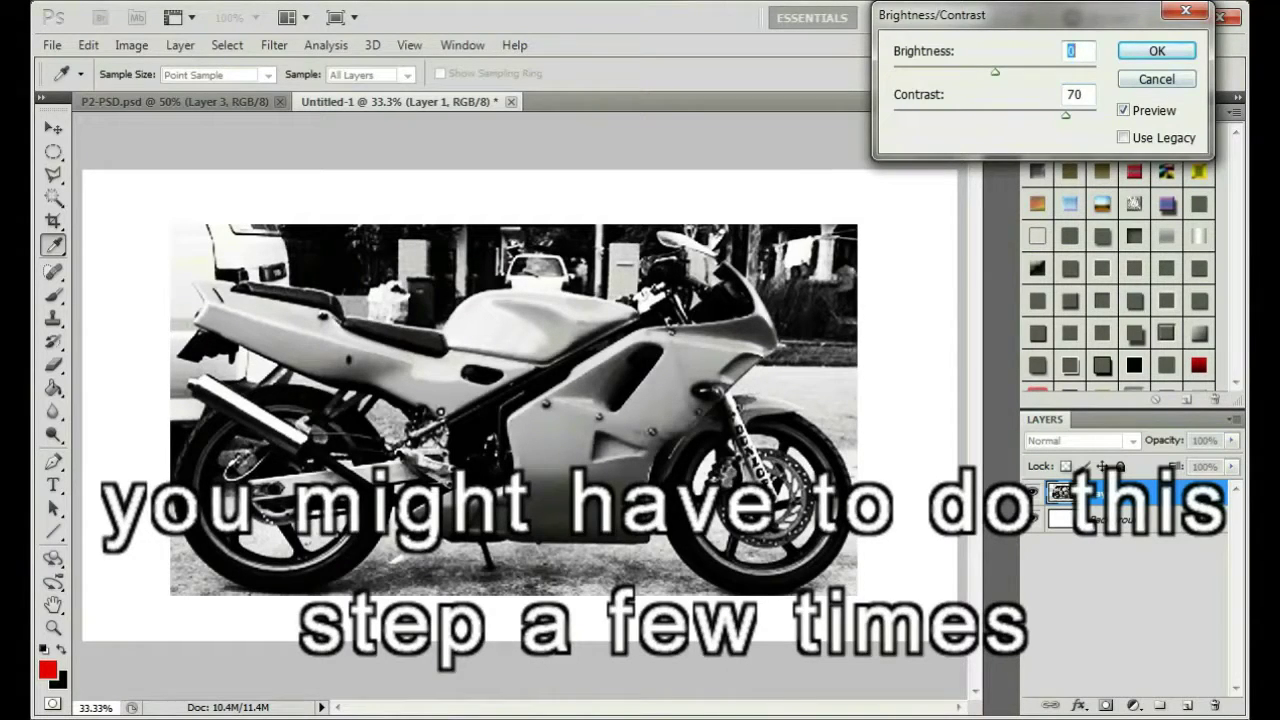
key(Return)
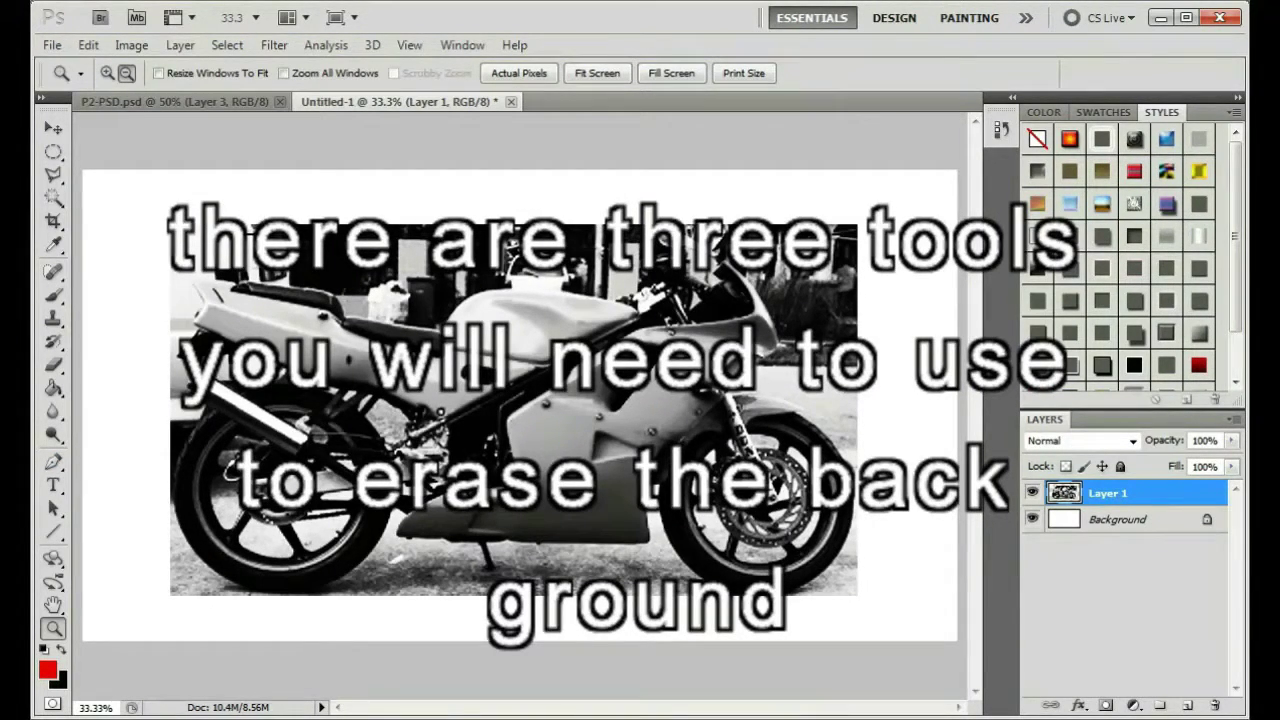
Switch from the Polygonal Lasso to the Magnetic Lasso tool for outlining the background sections.
click(53, 175)
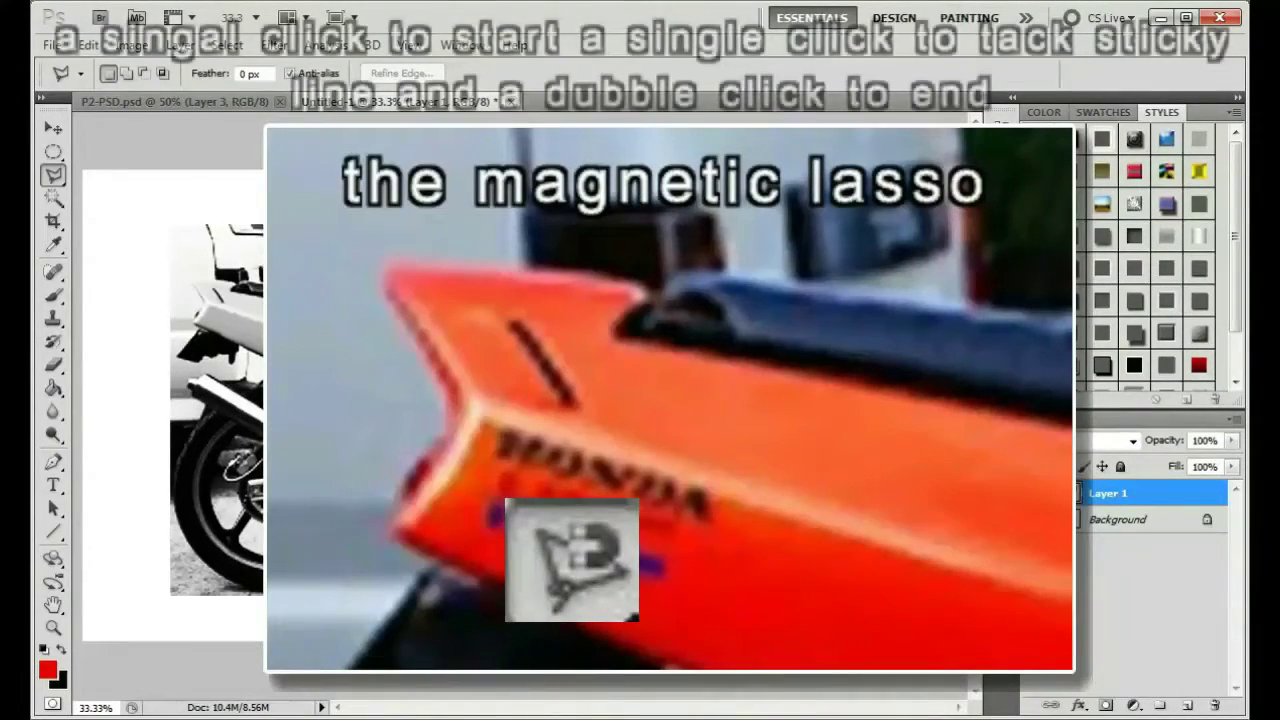
right_click(53, 175)
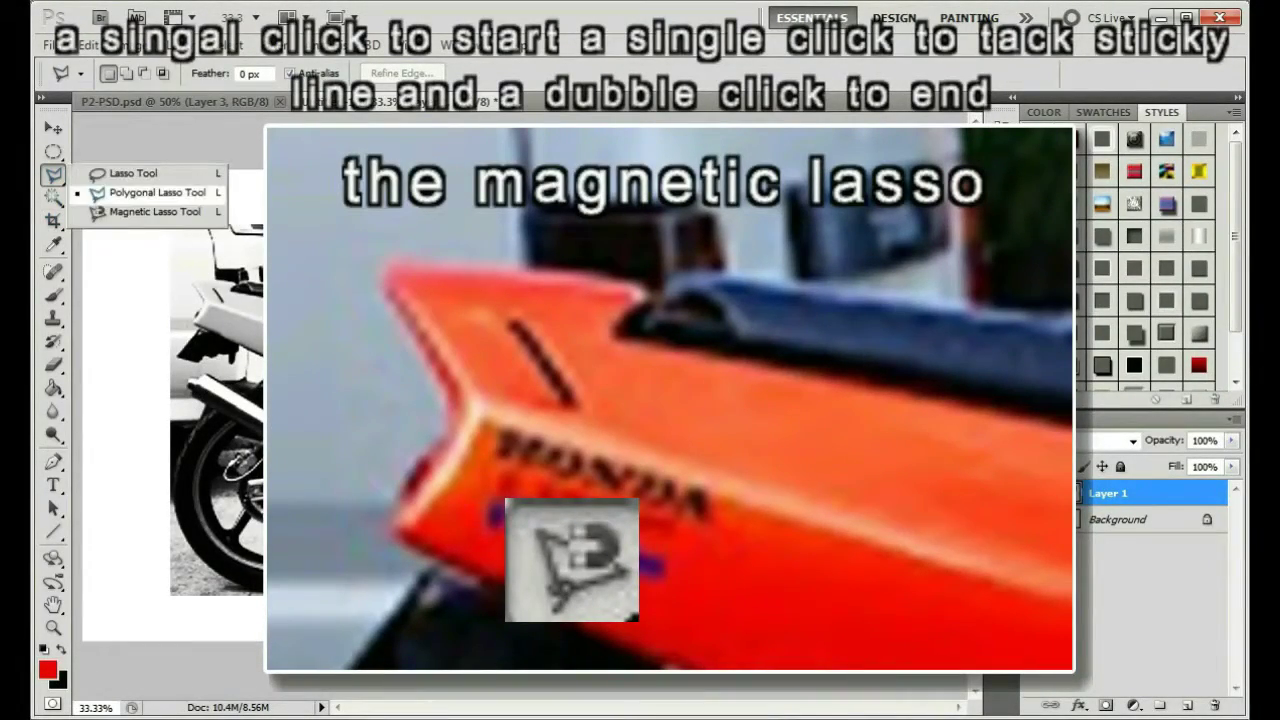
click(140, 213)
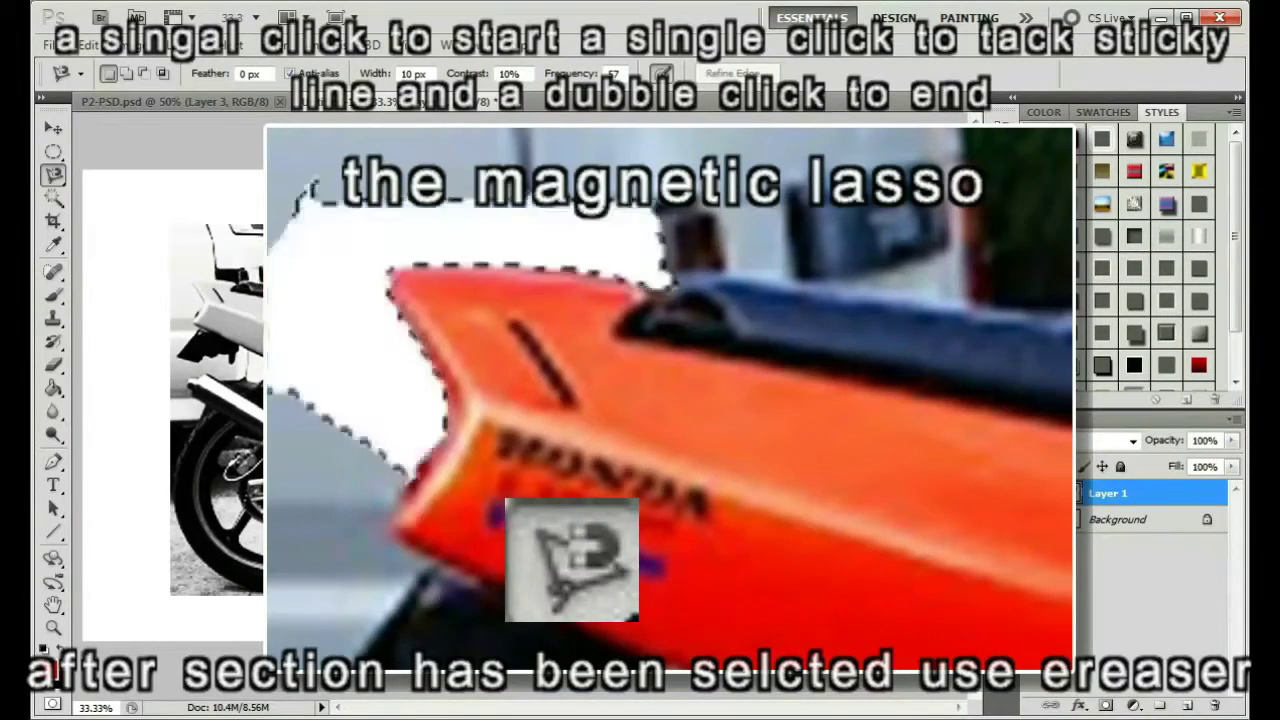
Try selecting the white canvas around the photo with the Magic Wand, and drop the selection.
key(e)
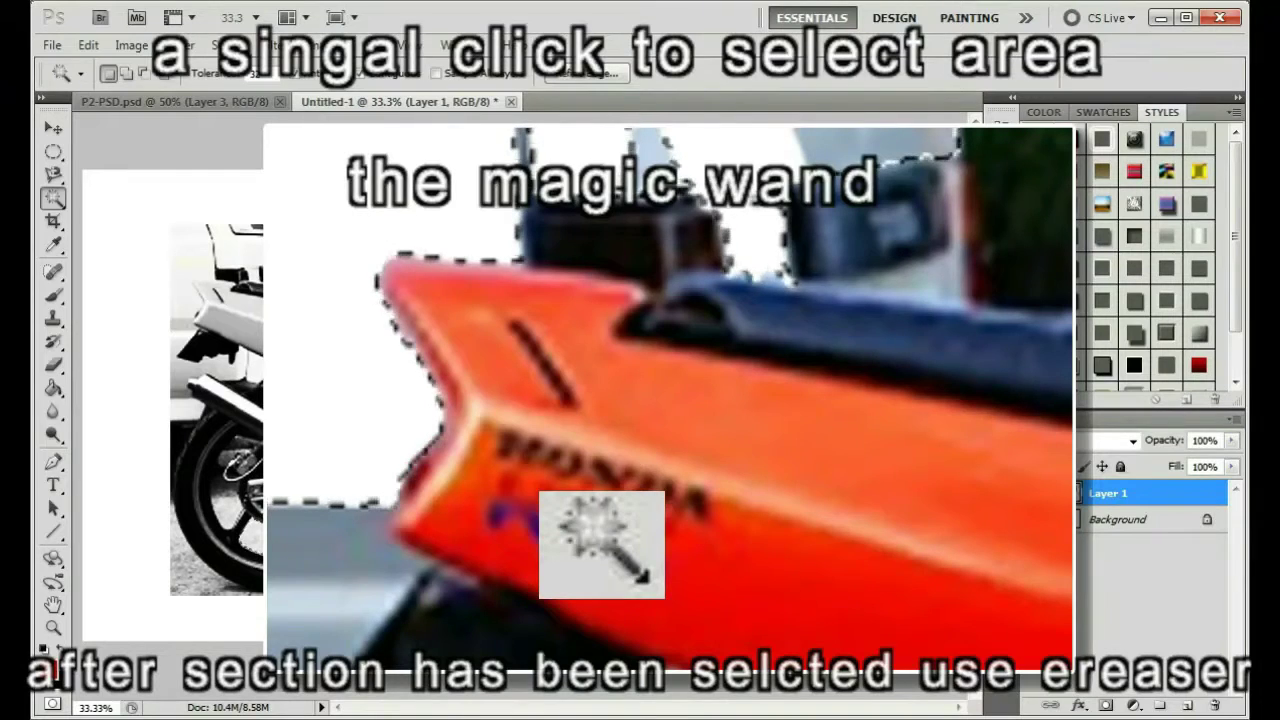
key(e)
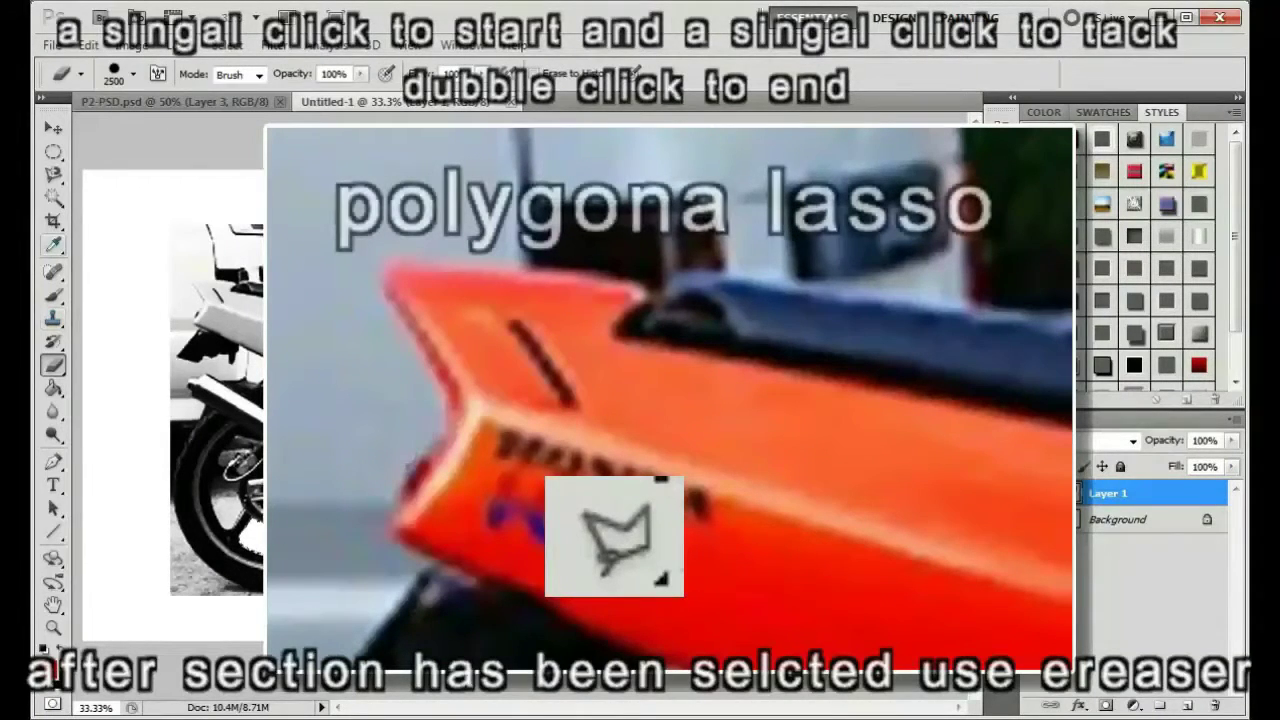
click(54, 198)
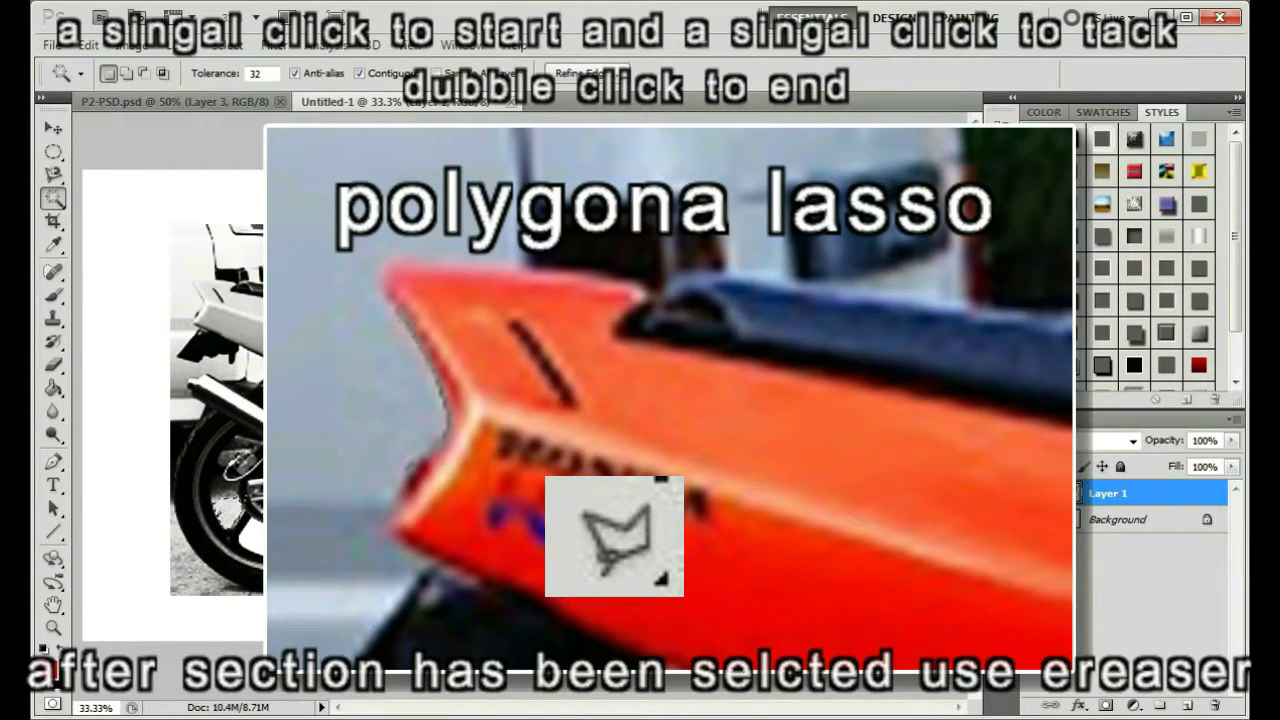
click(125, 400)
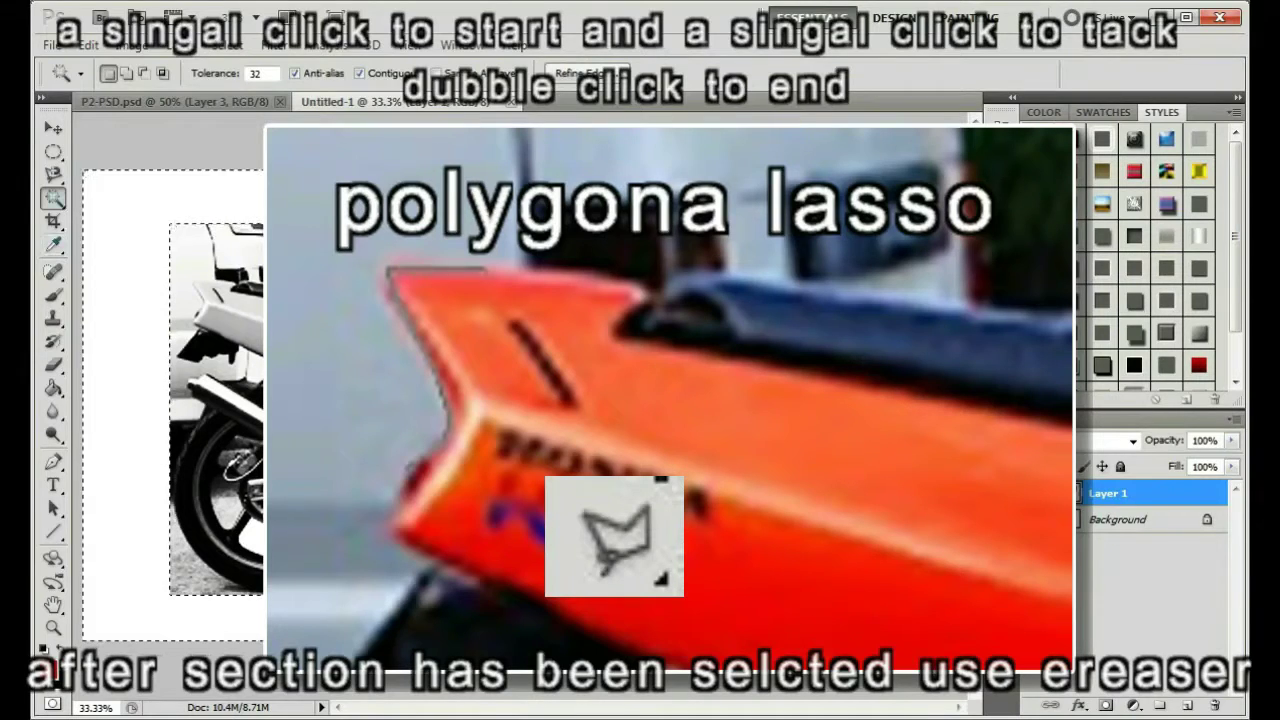
key(l)
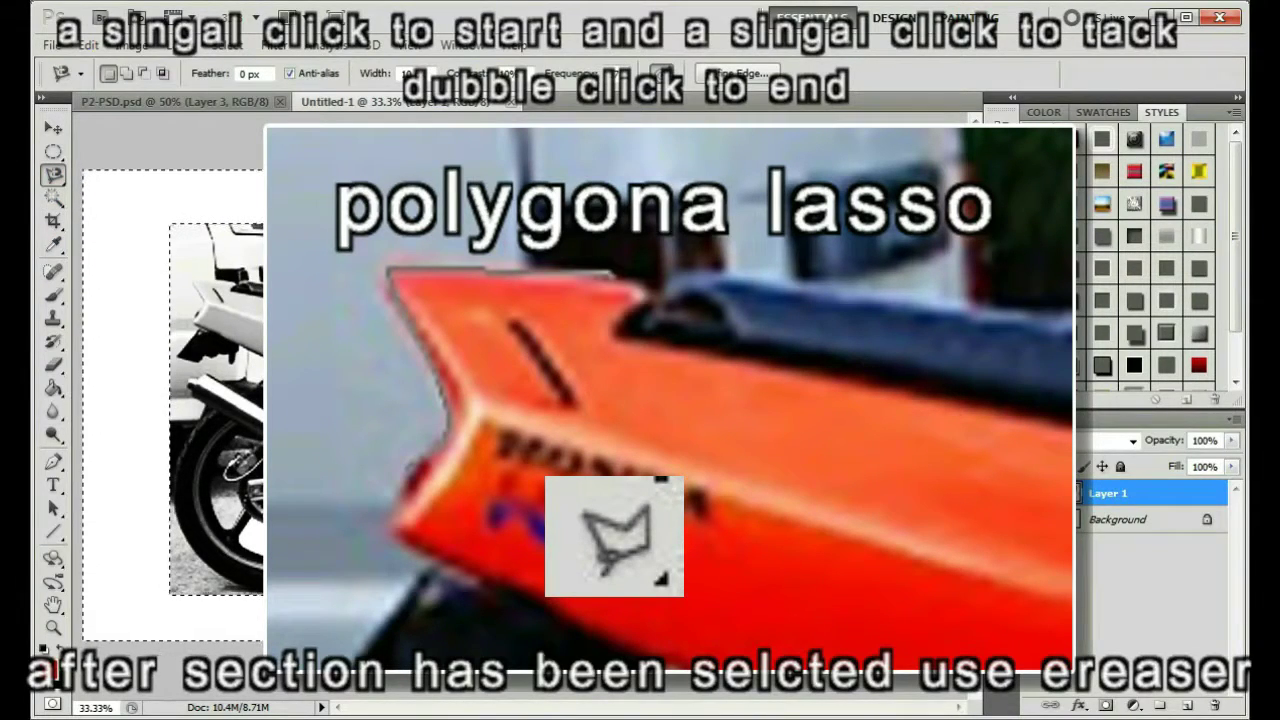
key(ctrl+d)
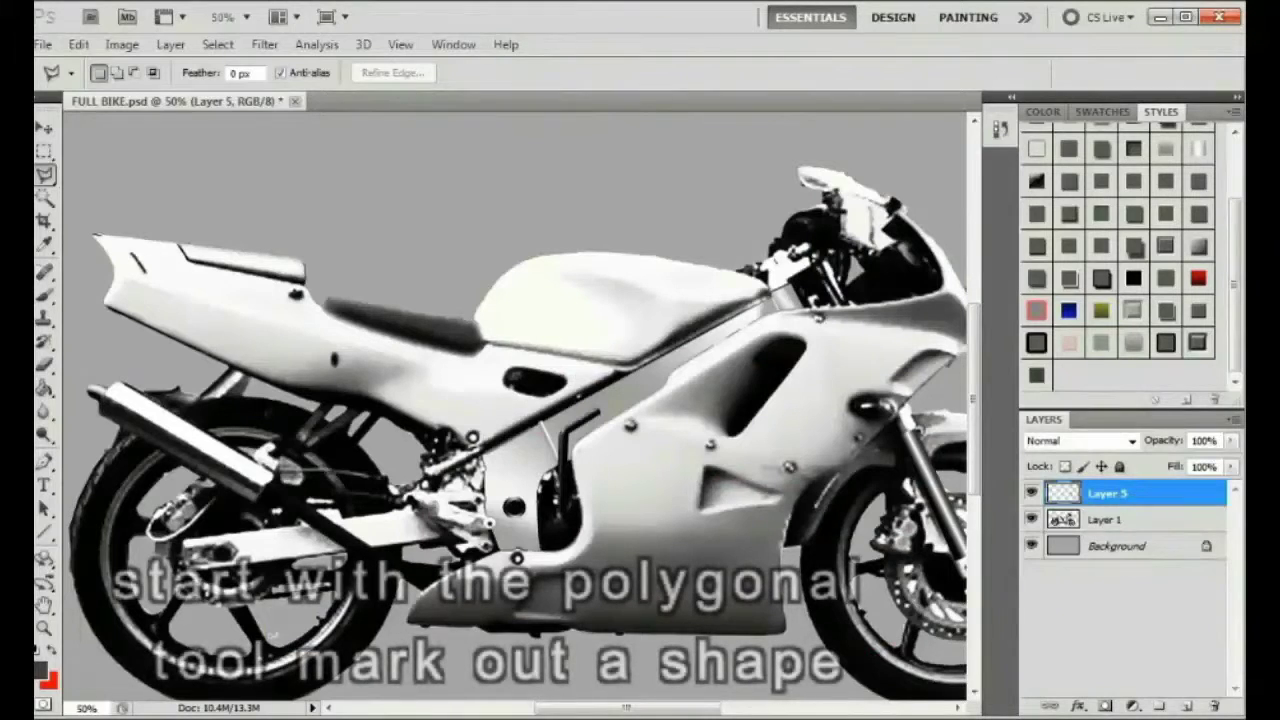
Outline the lower section of the tail fairing in FULL BIKE.psd with the Polygonal Lasso and close the selection.
click(96, 236)
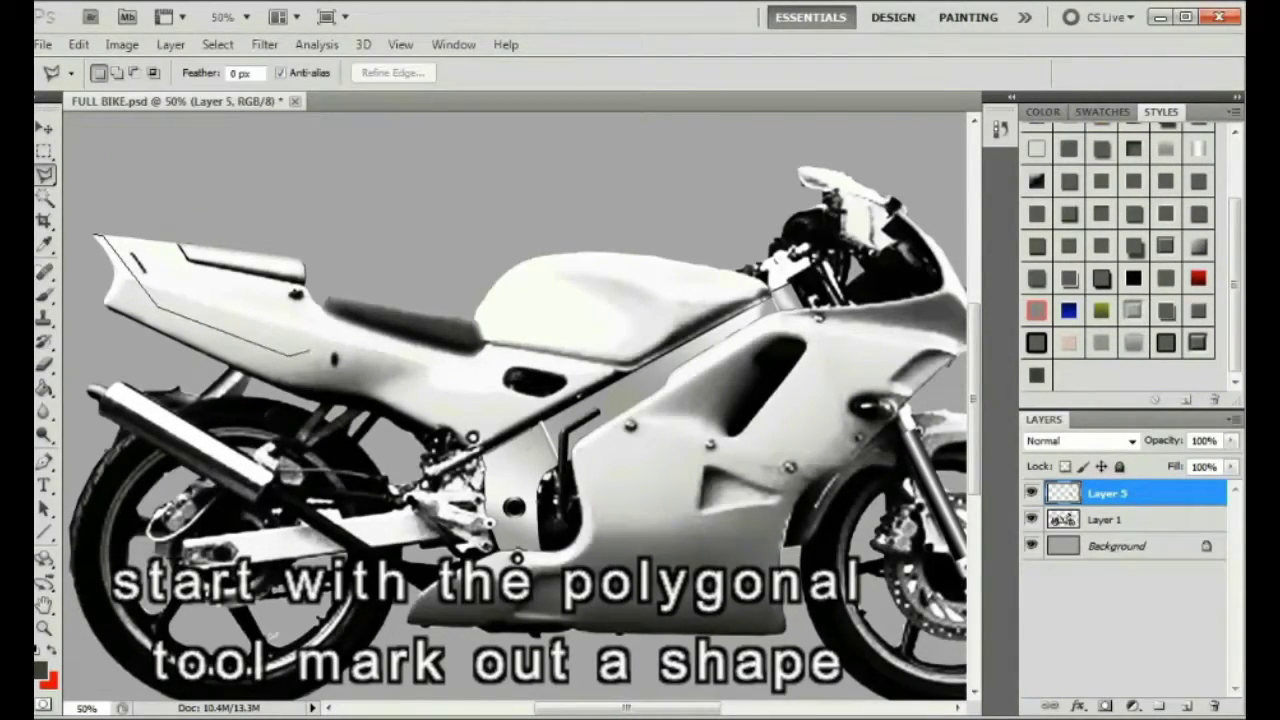
click(308, 354)
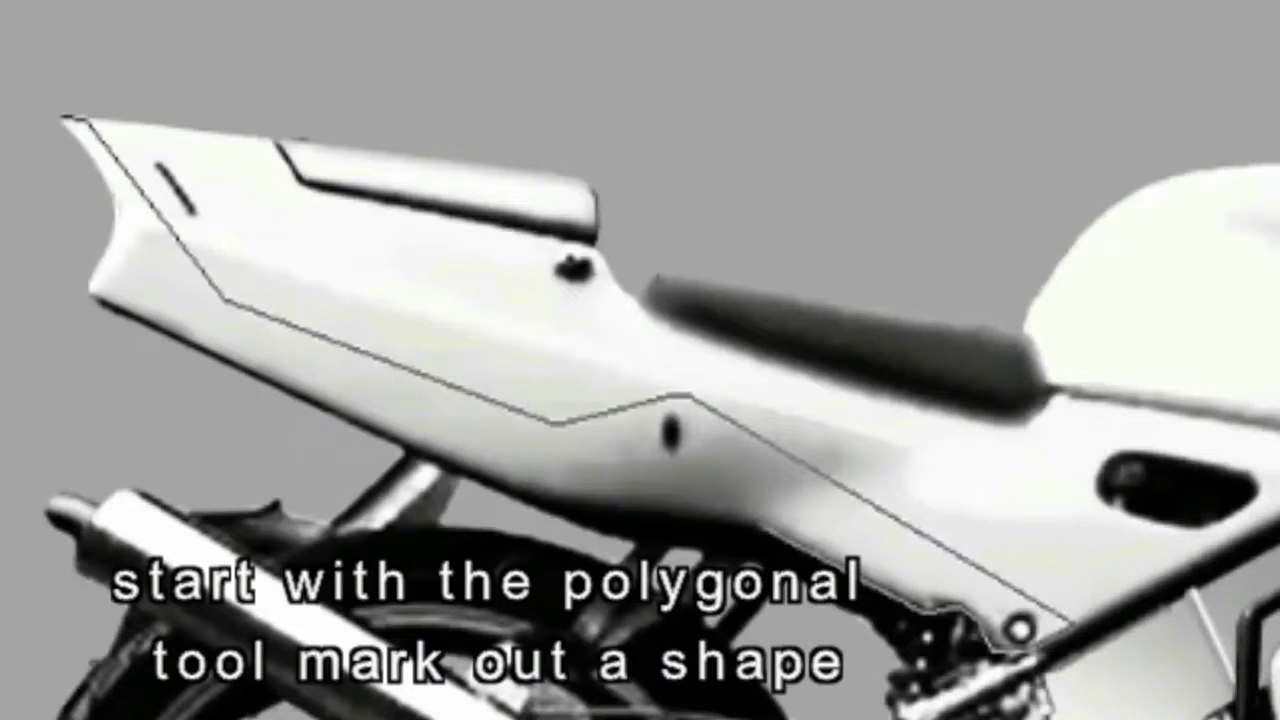
click(728, 516)
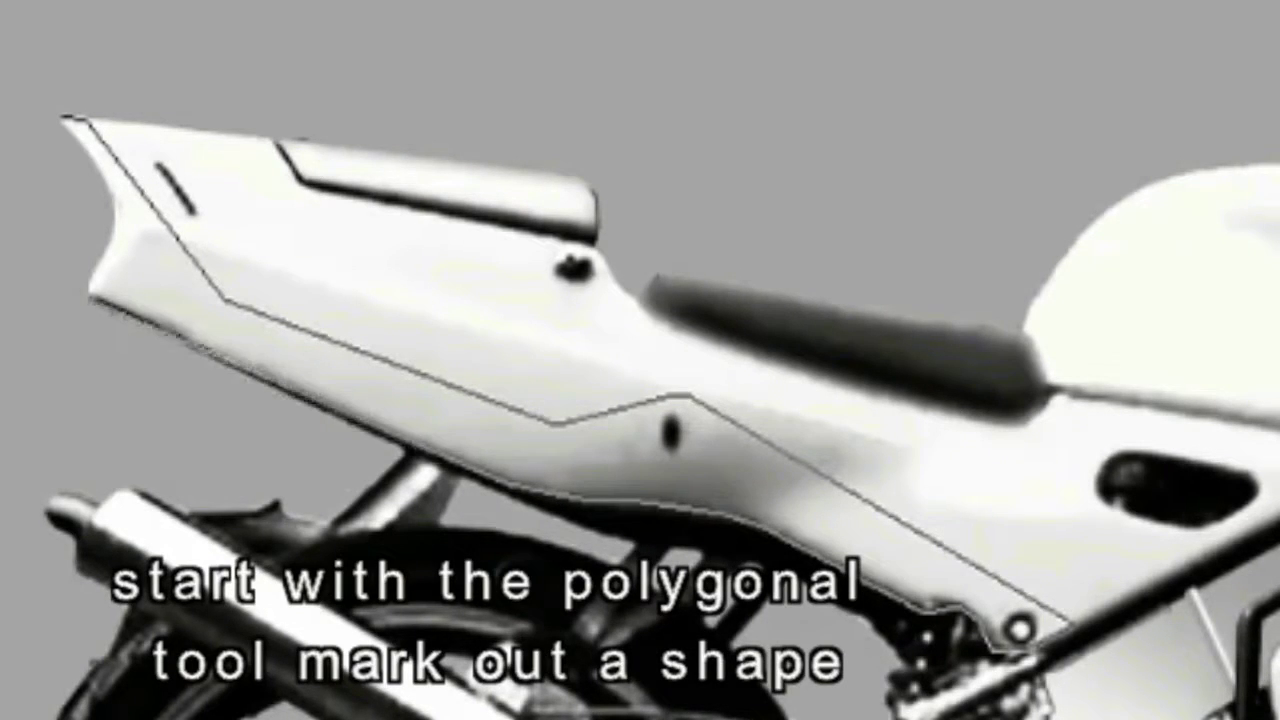
click(90, 289)
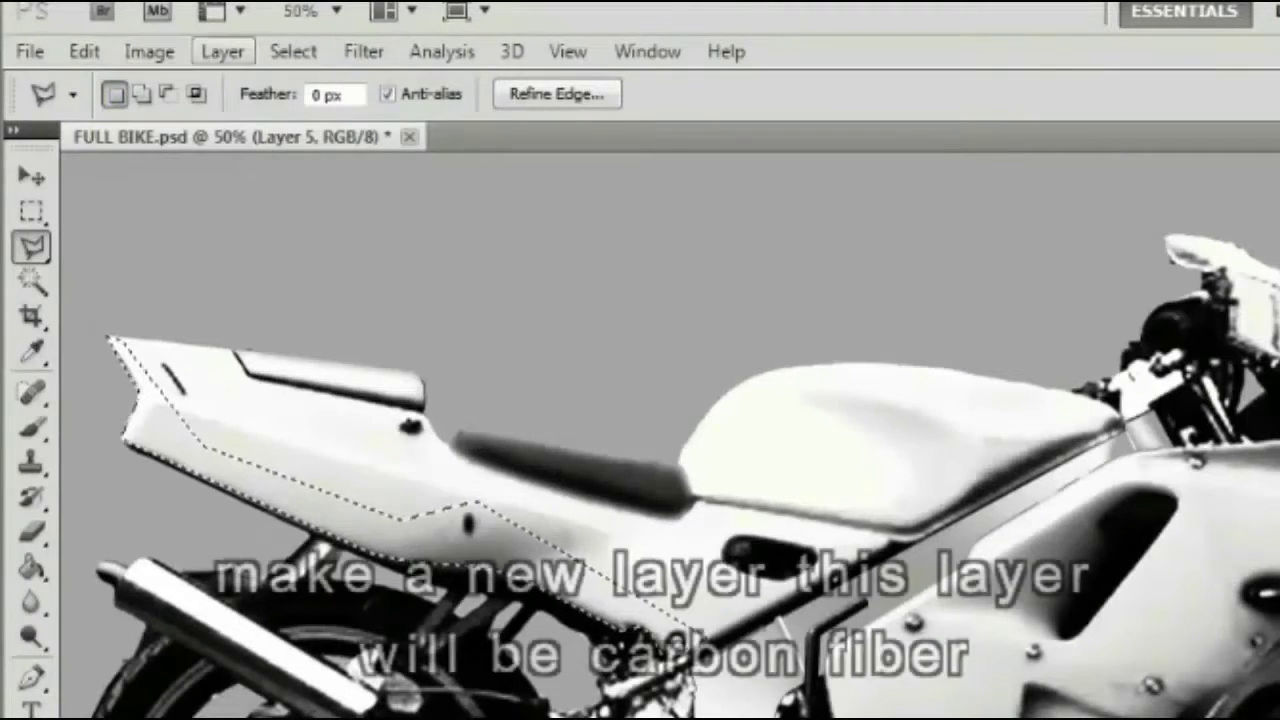
Add a new layer in Normal mode at 100% opacity for the outlined tail section and take up the fill tool.
click(222, 51)
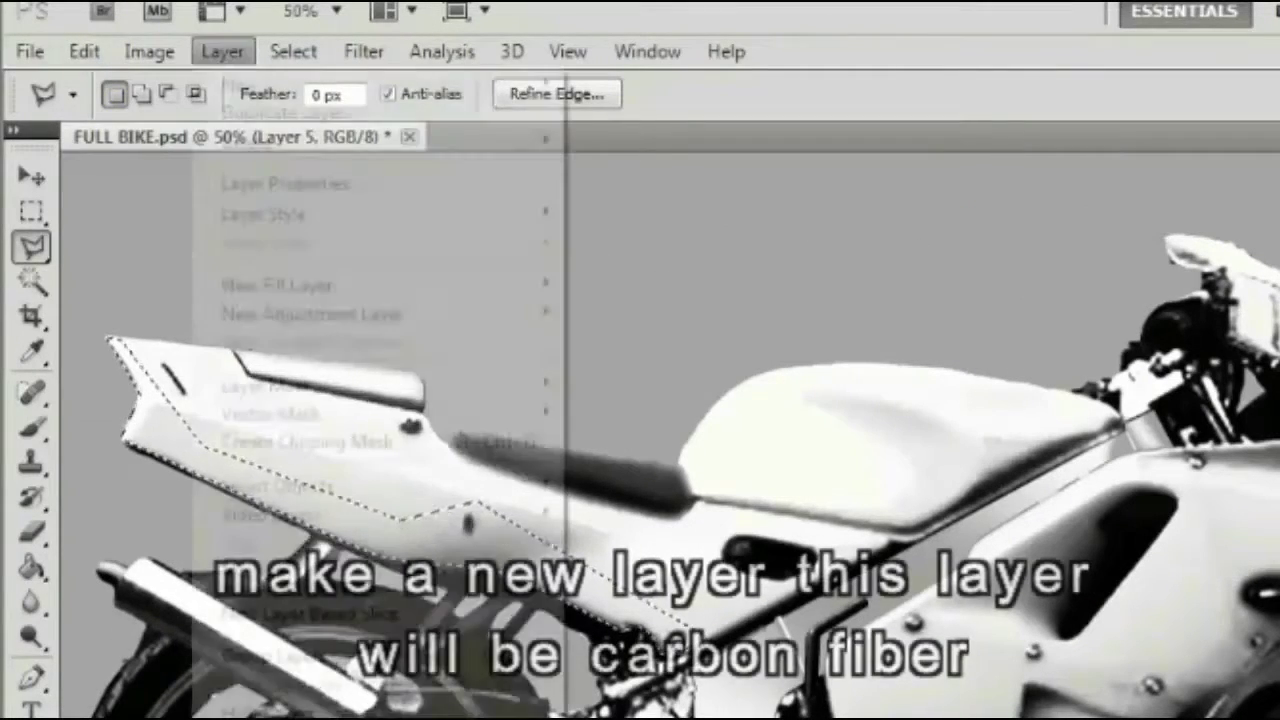
mouse_move(239, 85)
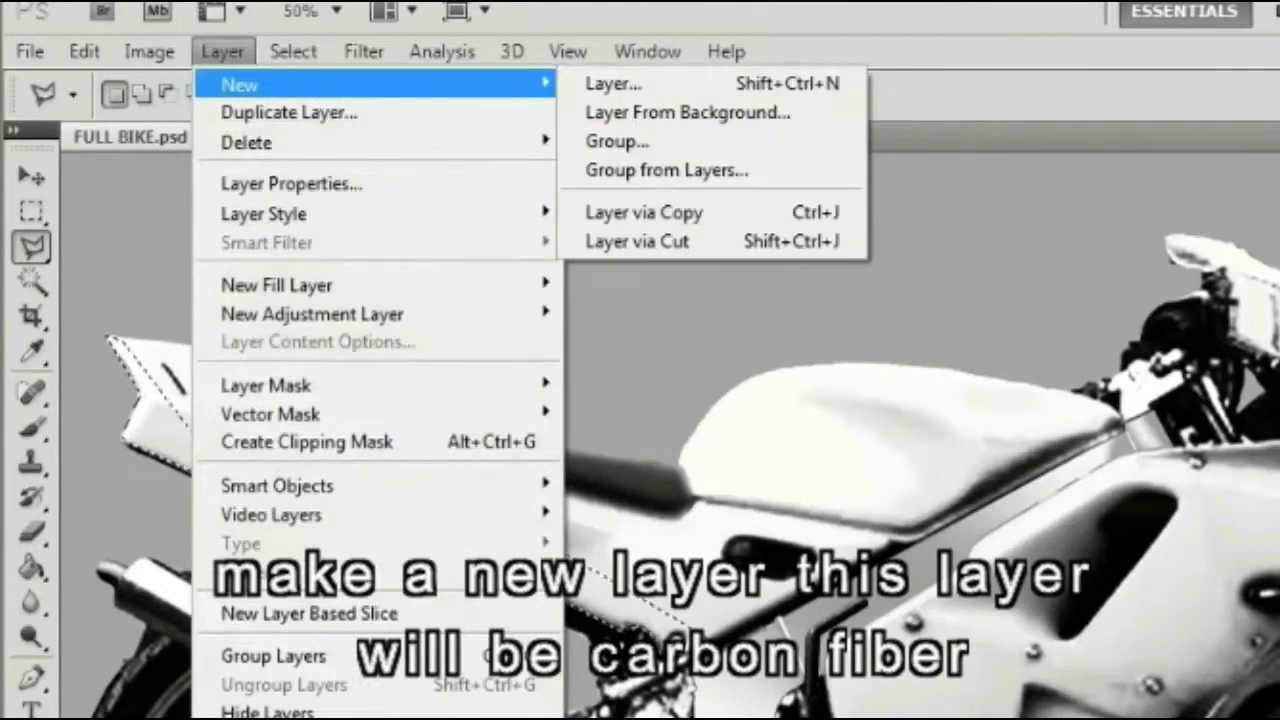
click(611, 83)
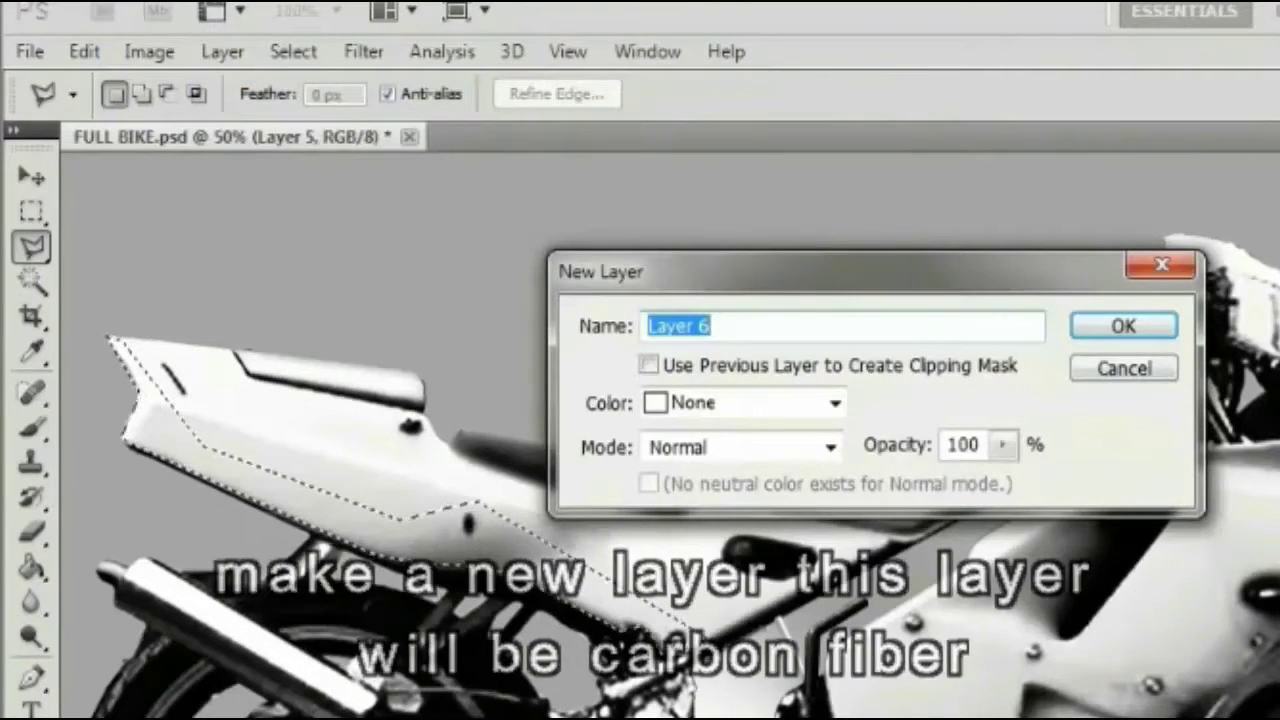
key(Return)
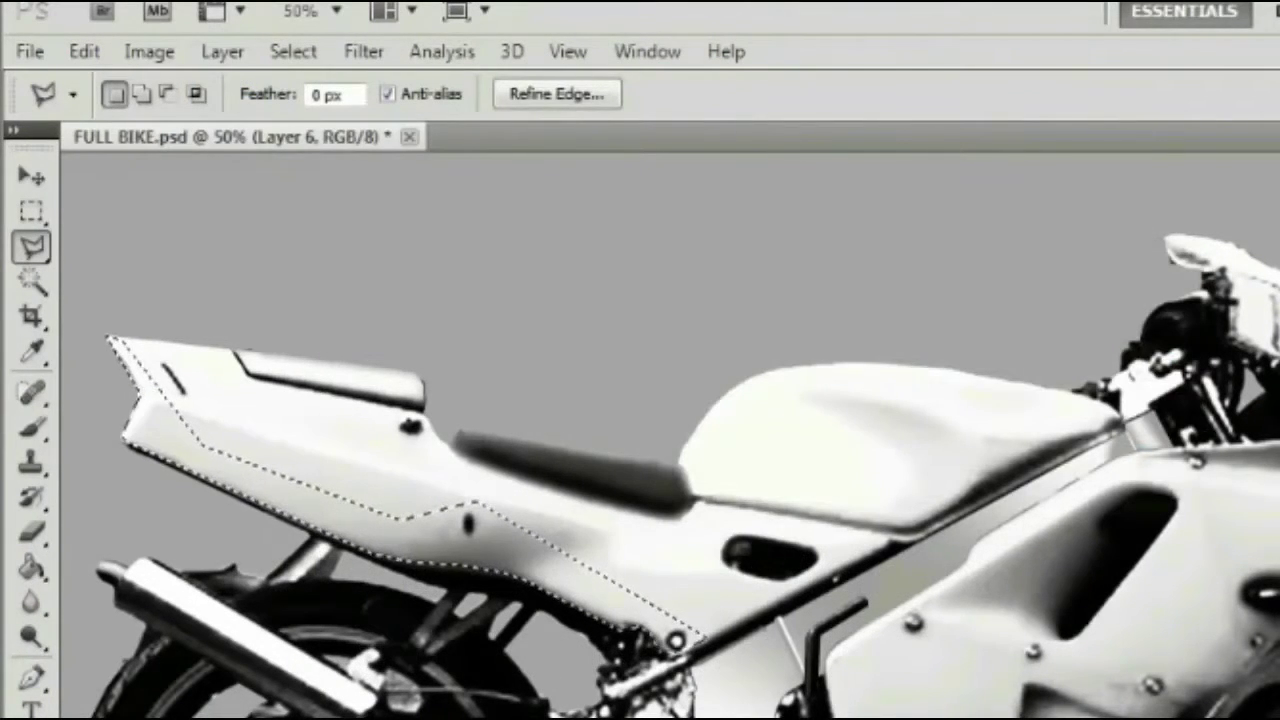
key(g)
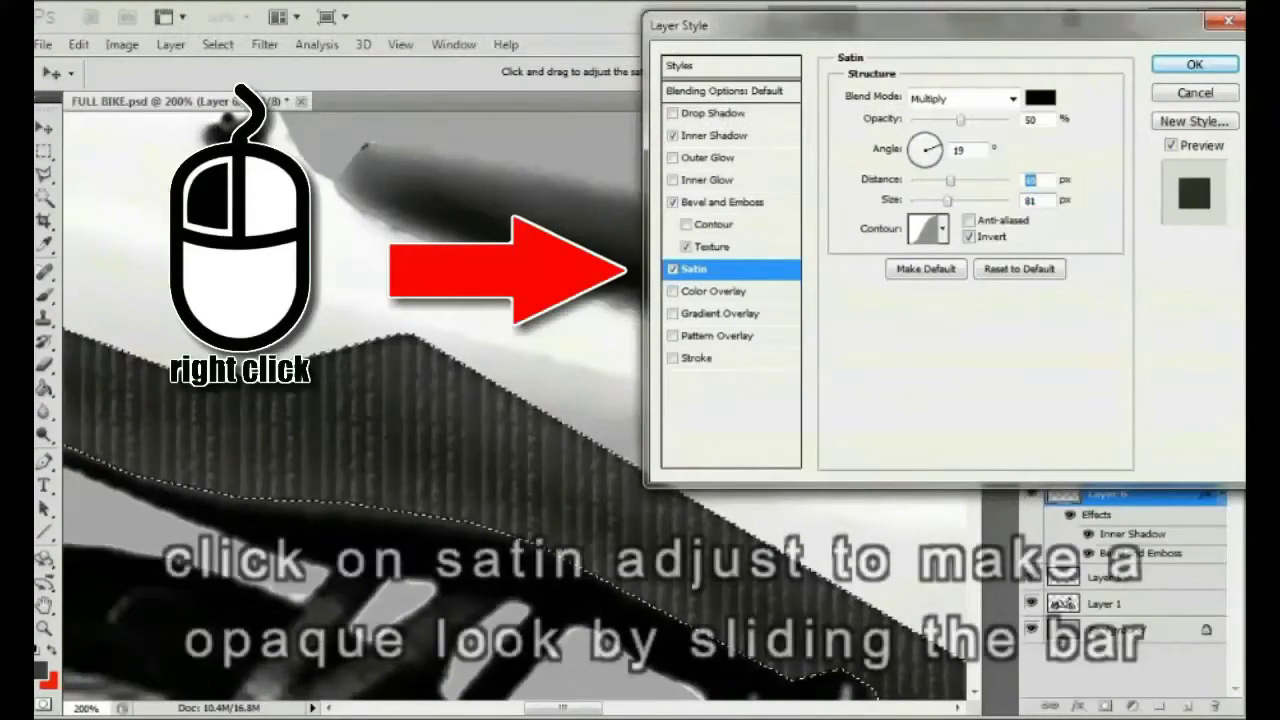
Raise the Satin opacity slightly in the layer style of the carbon fiber tail section.
mouse_move(960, 119)
mouse_down()
mouse_move(988, 119)
mouse_move(947, 119)
mouse_move(980, 119)
mouse_move(969, 119)
mouse_up()
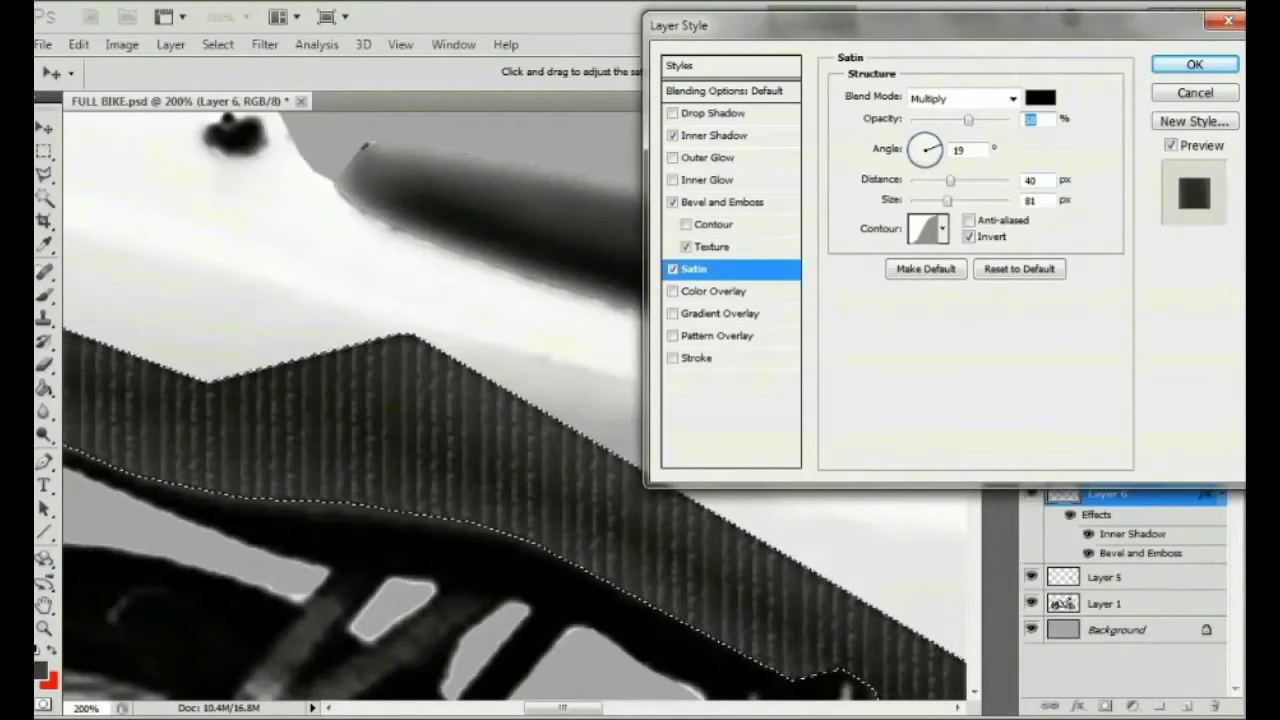
mouse_move(563, 708)
mouse_down()
mouse_move(498, 708)
mouse_move(578, 708)
mouse_up()
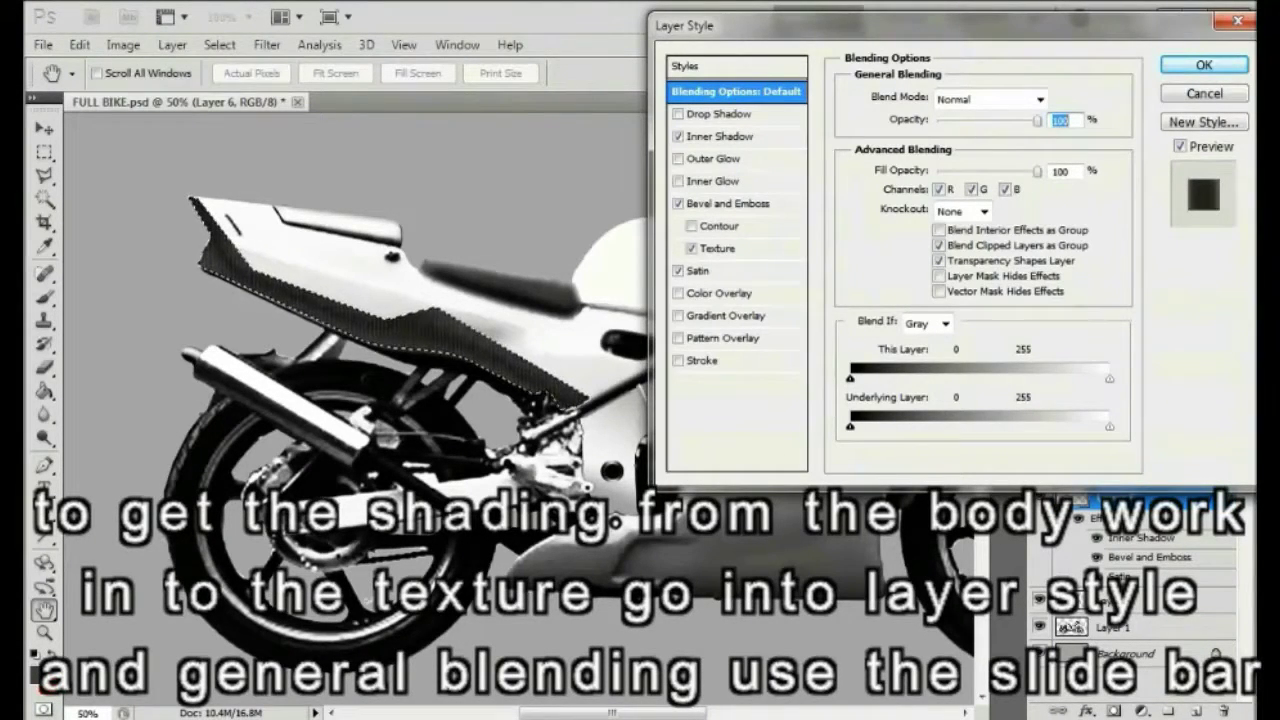
Save the carbon fiber tail section's layer style as a new style named Style 43, including the layer effects.
click(1203, 121)
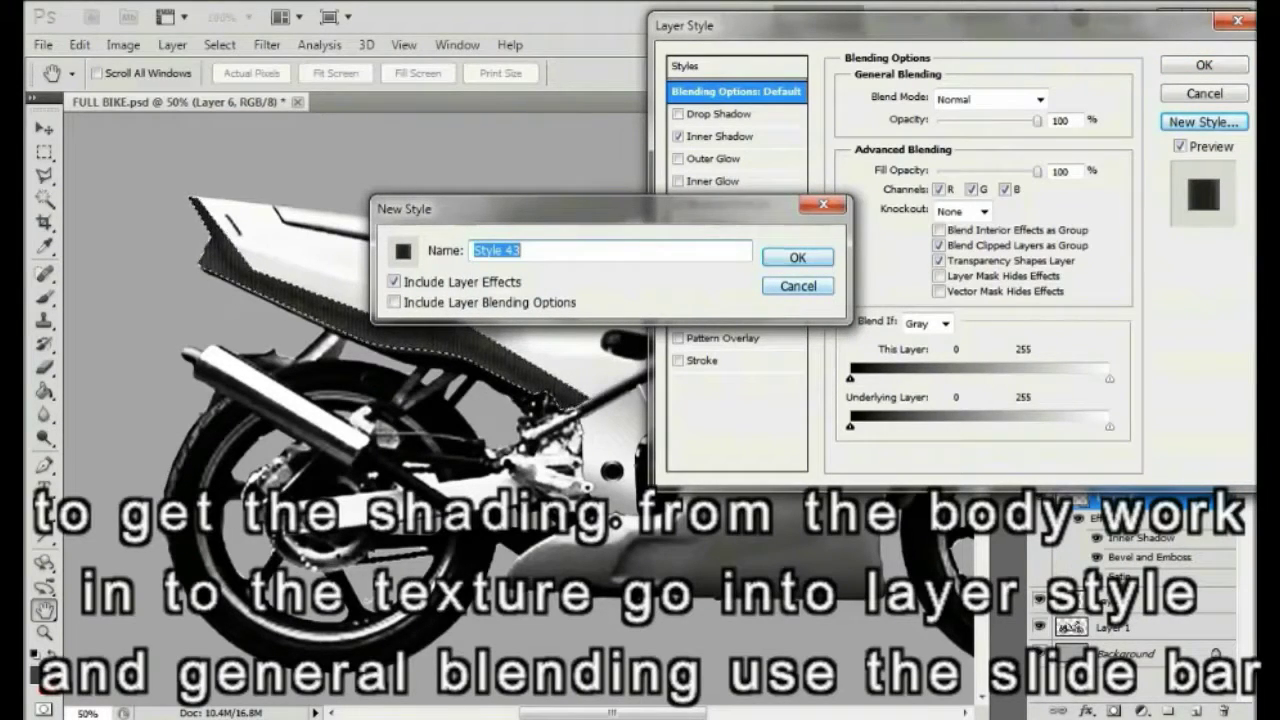
key(Return)
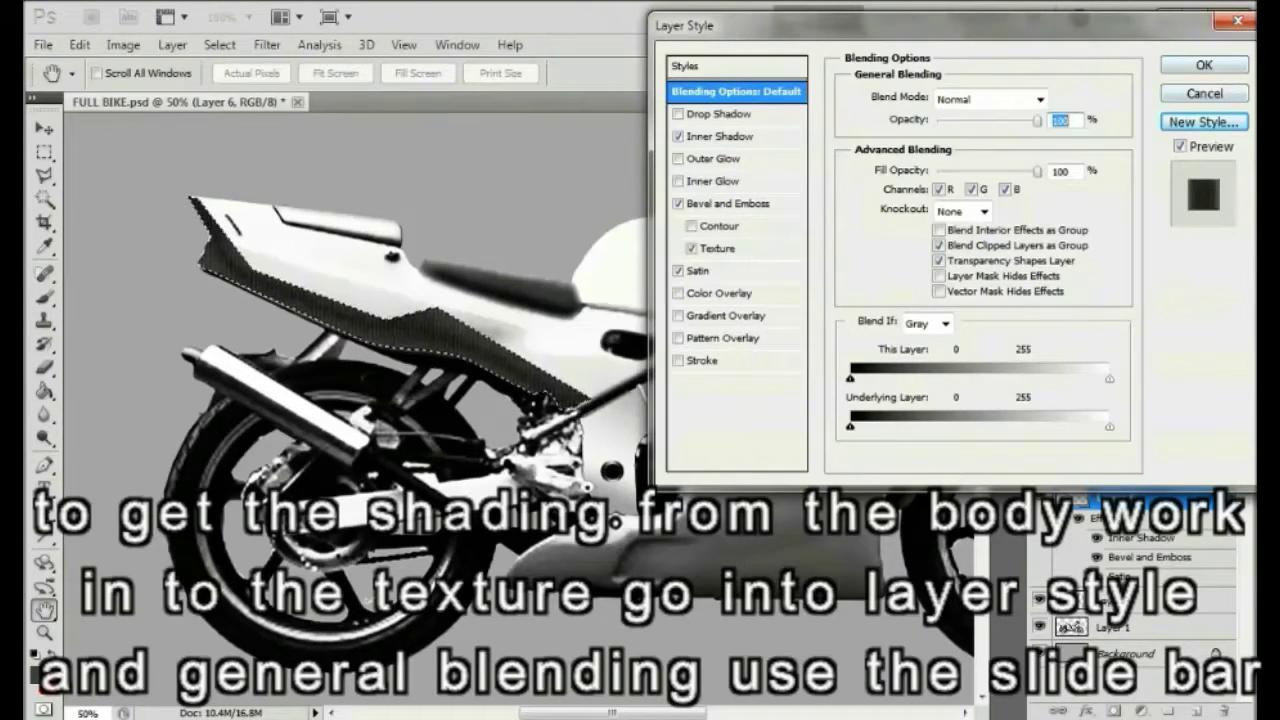
Lower the tail section layer's general blending opacity to 78% and save the result as another new style.
drag(1037, 119, 1010, 119)
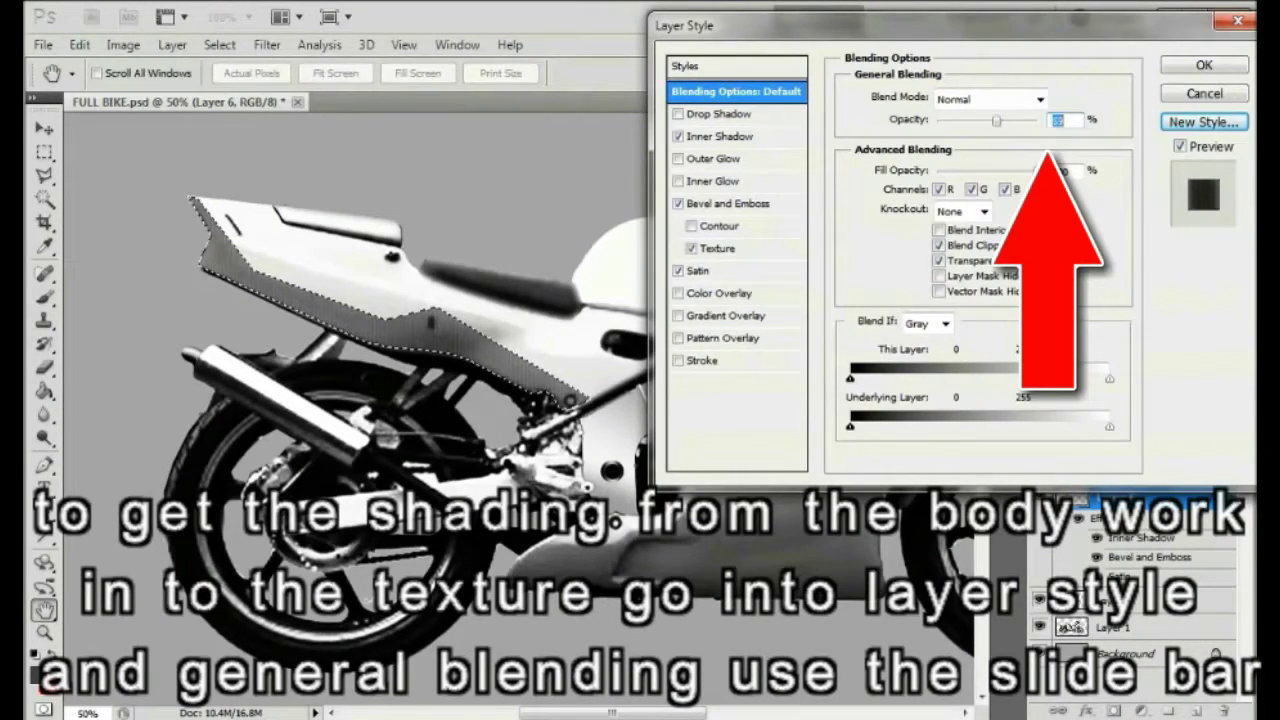
mouse_move(999, 120)
mouse_down()
mouse_move(967, 120)
mouse_move(990, 120)
mouse_up()
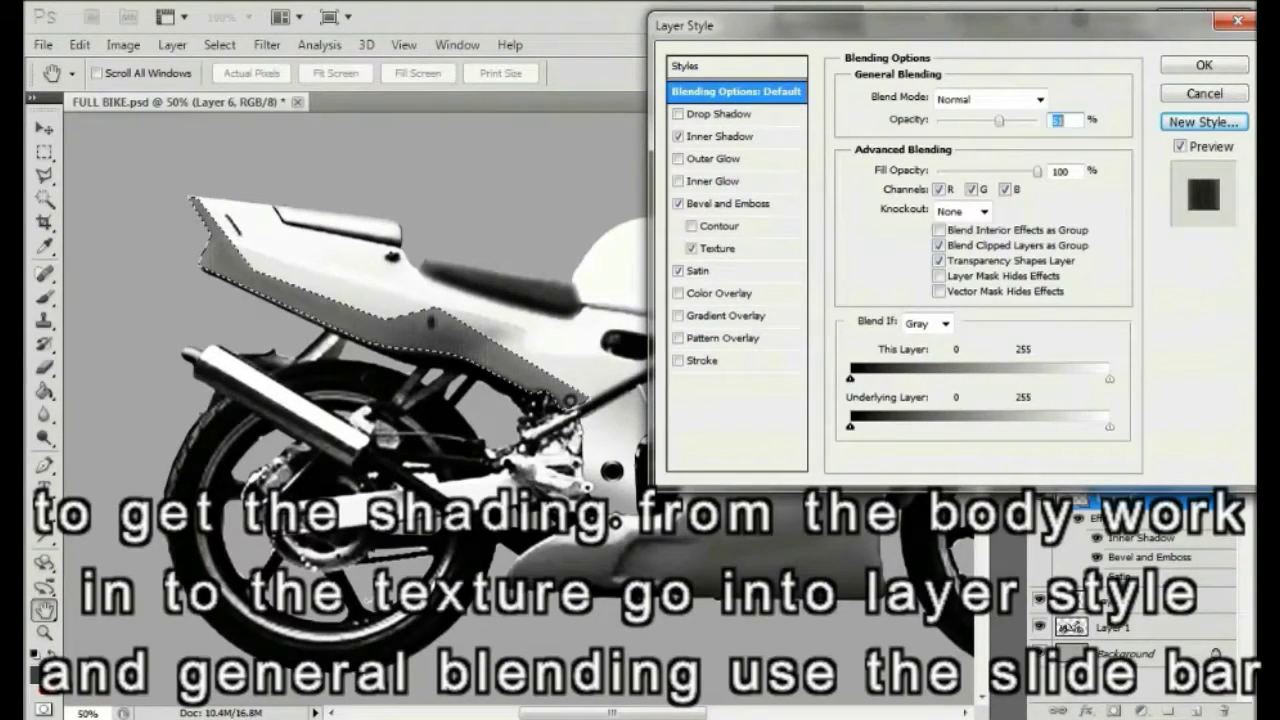
drag(1008, 120, 1010, 120)
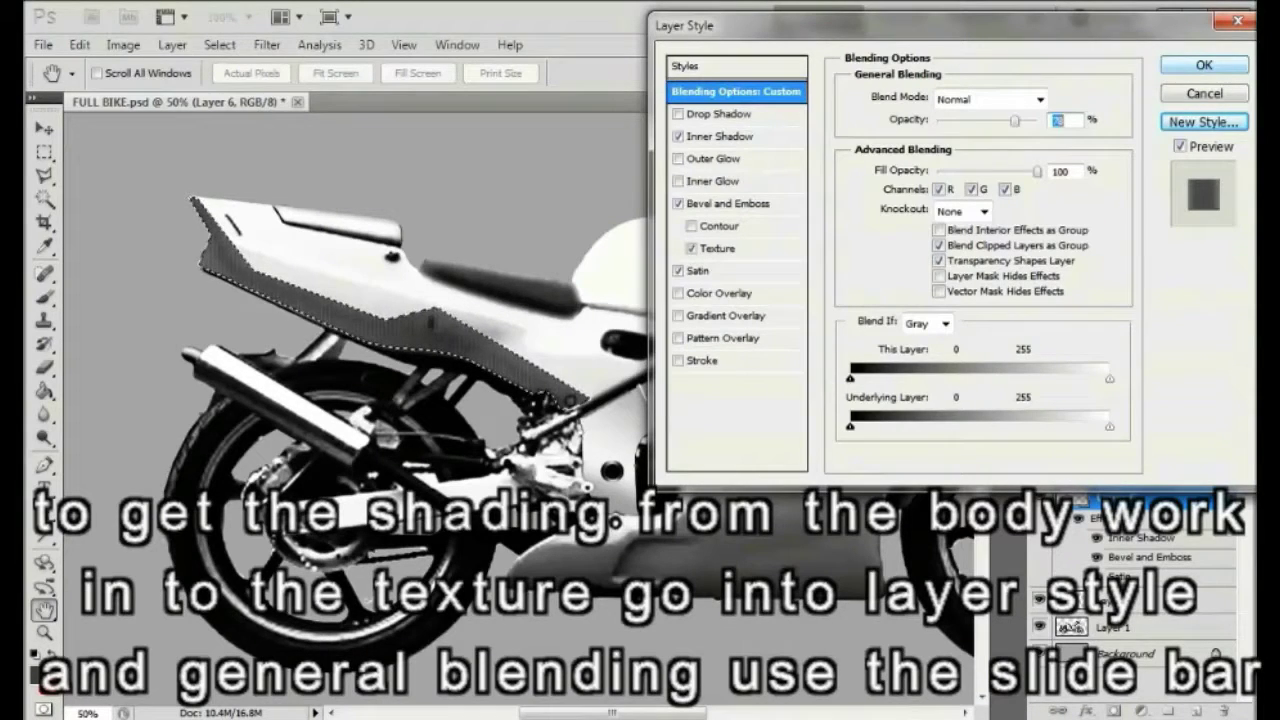
click(1204, 122)
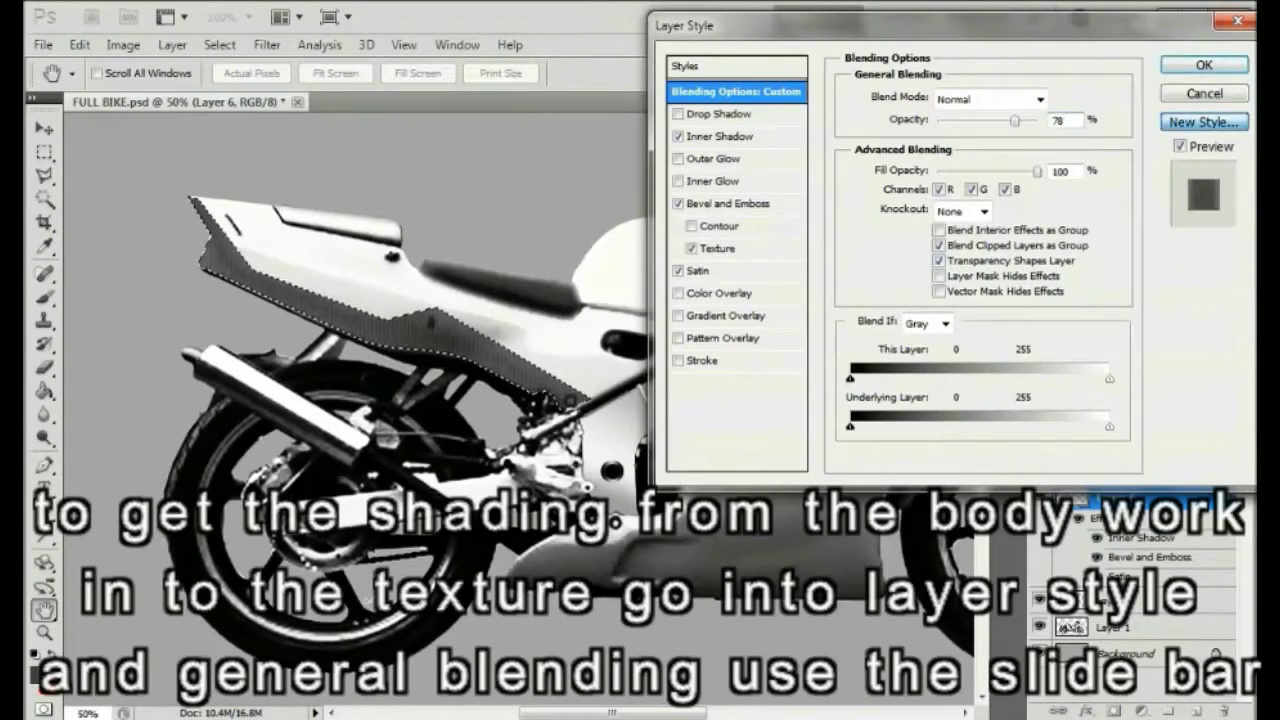
key(Return)
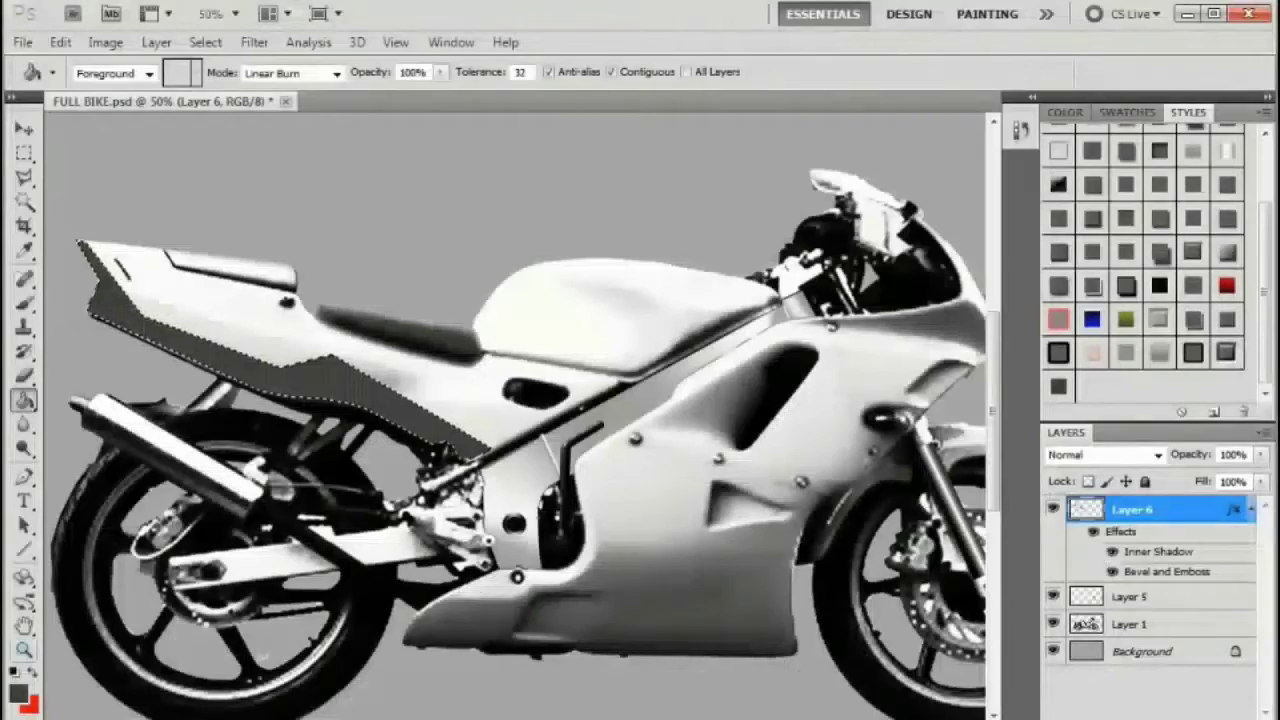
Copy the selected tail section with Copy Merged and paste it as a new layer.
key(z)
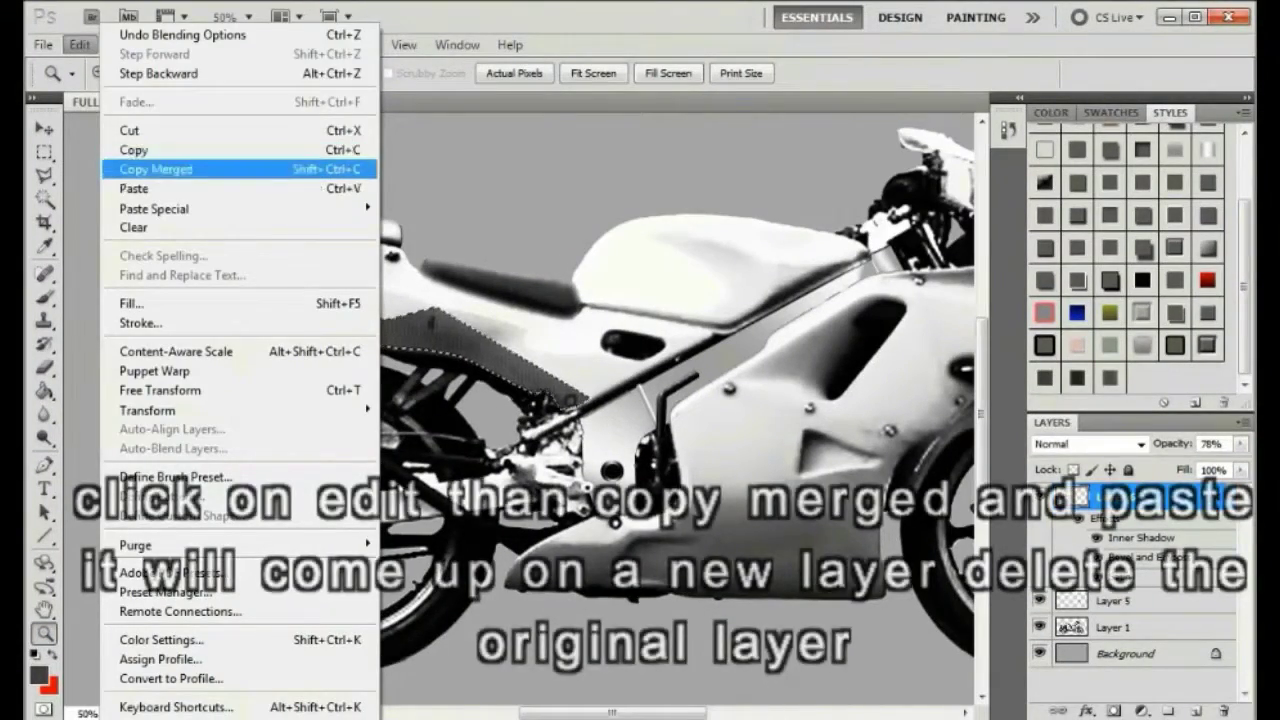
click(319, 169)
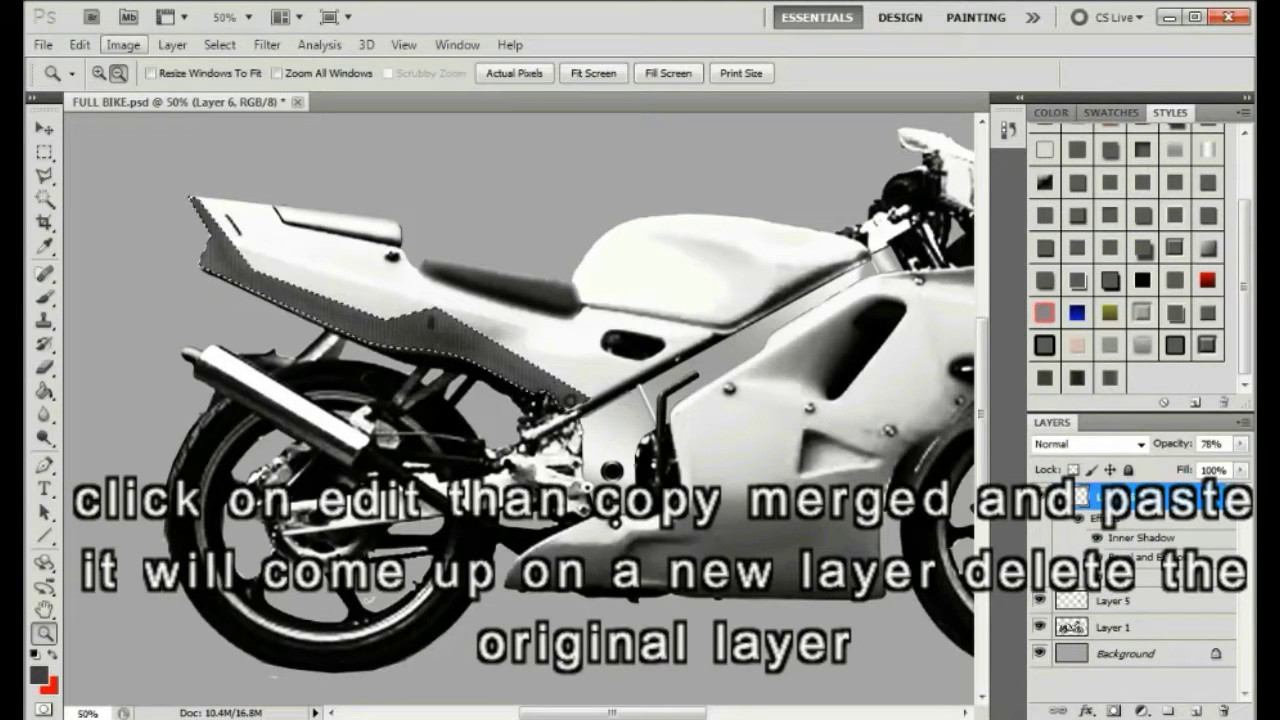
click(79, 44)
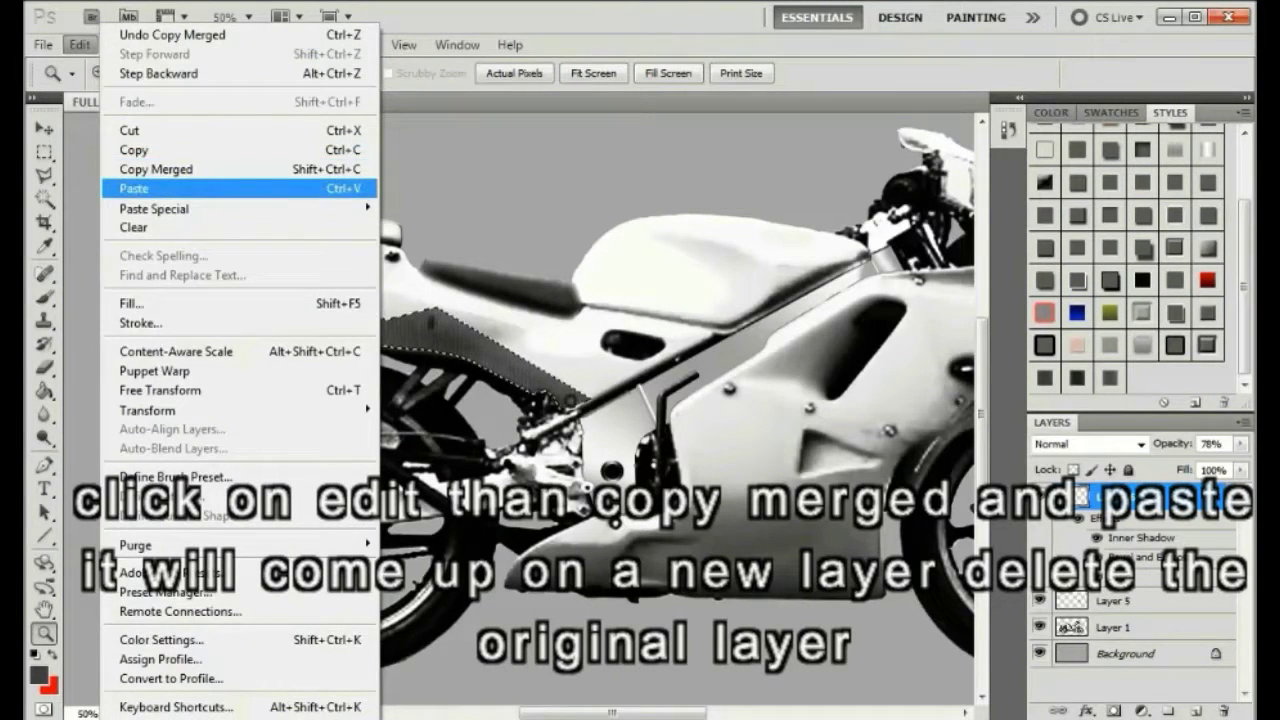
key(Return)
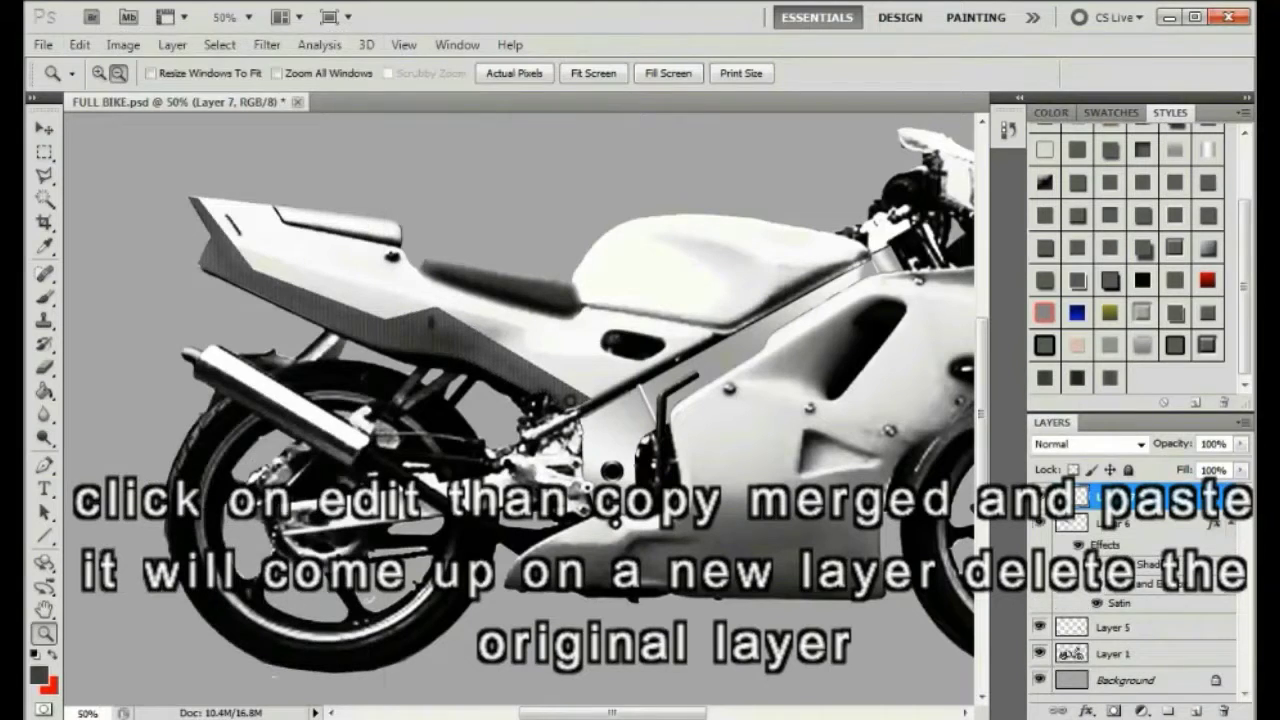
Delete the original styled tail section layer, Layer 6.
right_click(1110, 523)
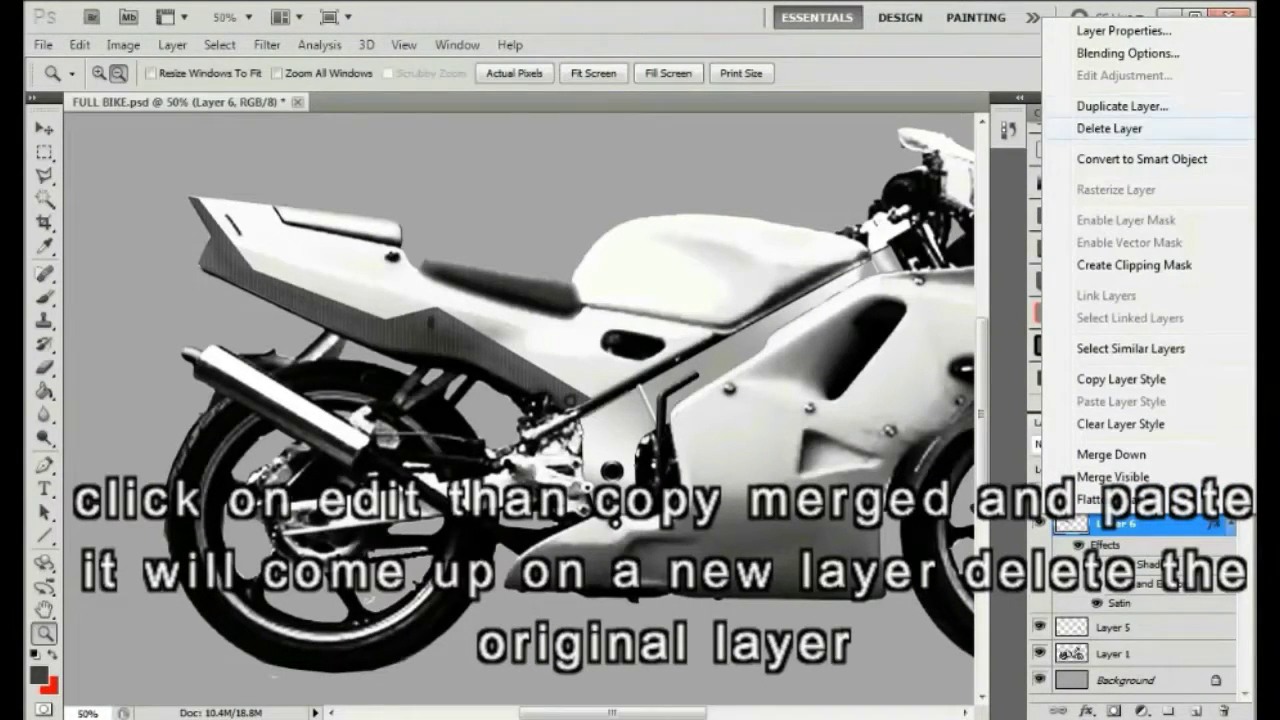
click(1109, 128)
key(Return)
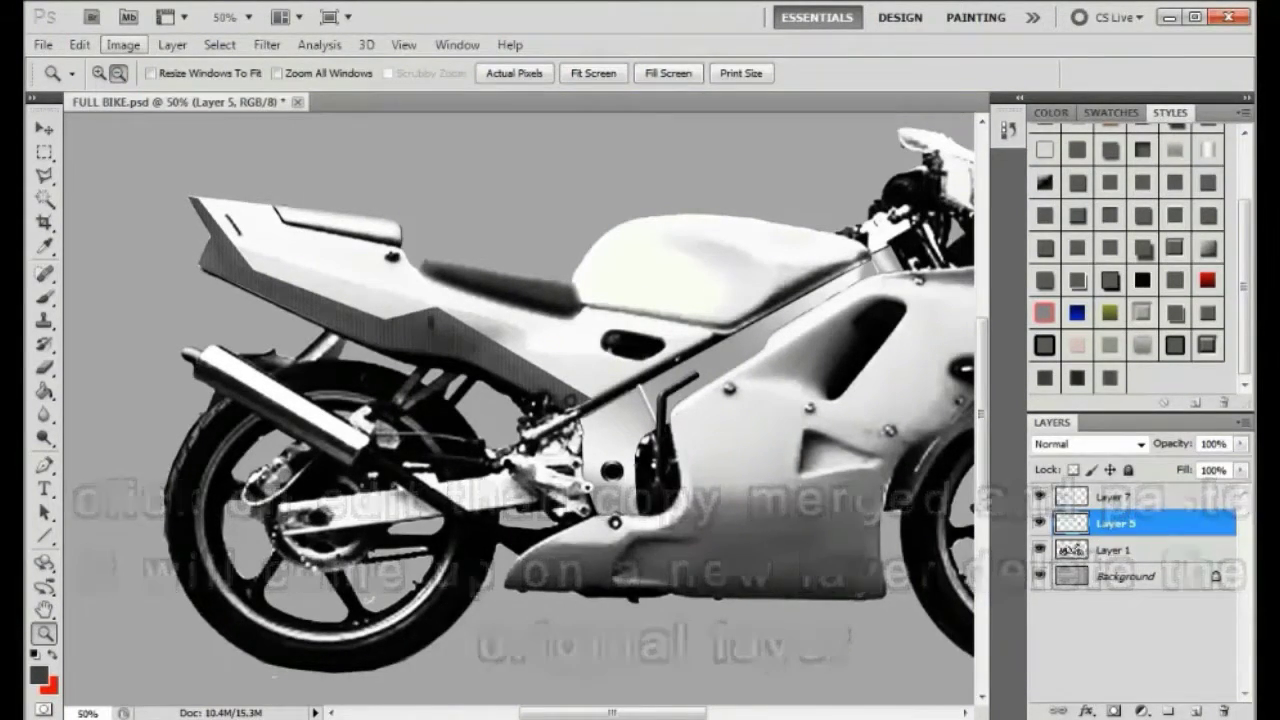
Try darkening Layer 5 with Brightness/Contrast, starting from a brightness of -36.
click(123, 44)
mouse_move(155, 95)
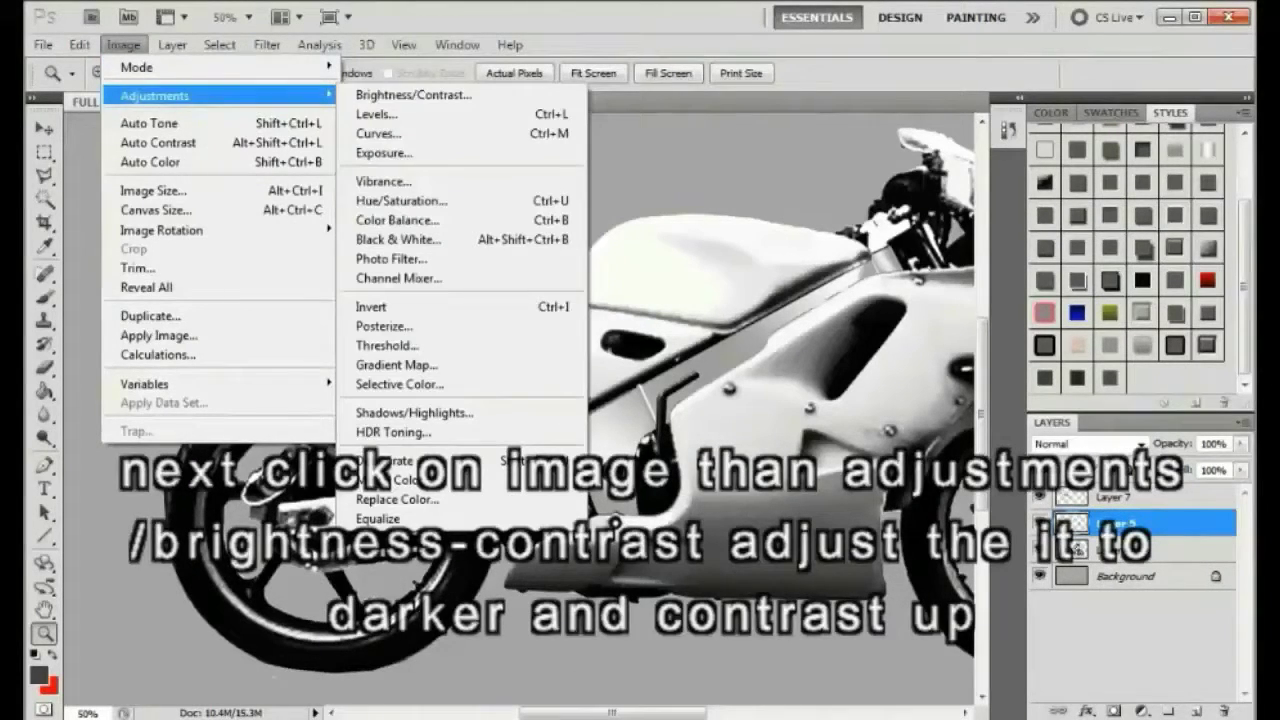
click(413, 94)
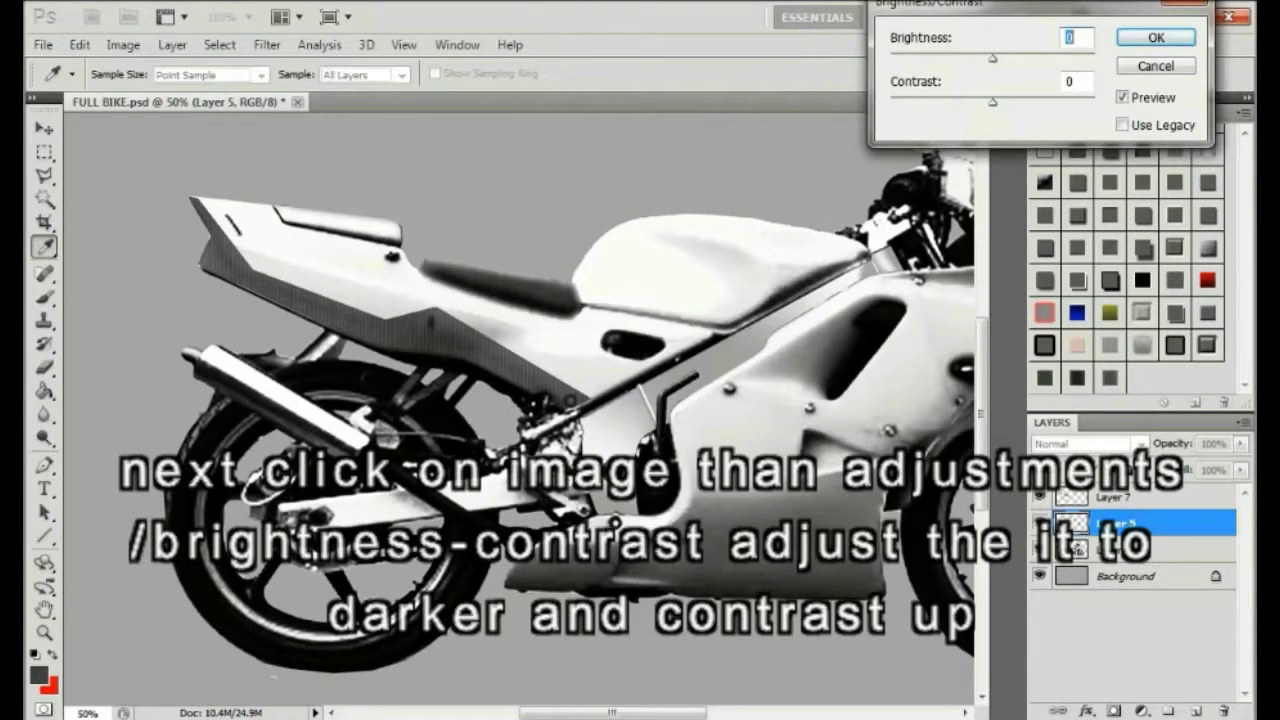
drag(993, 58, 960, 58)
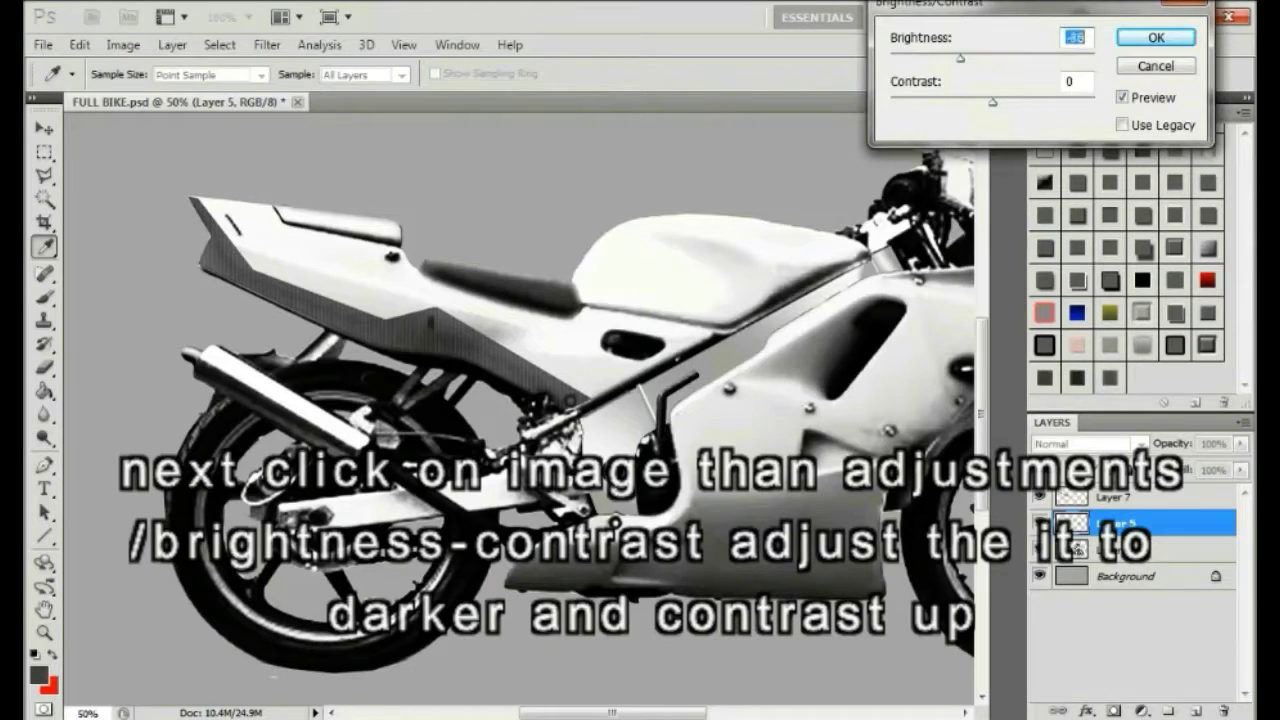
key(shift+Up)
key(shift+Up)
key(shift+Up)
key(shift+Up)
key(shift+Up)
key(Return)
key(z)
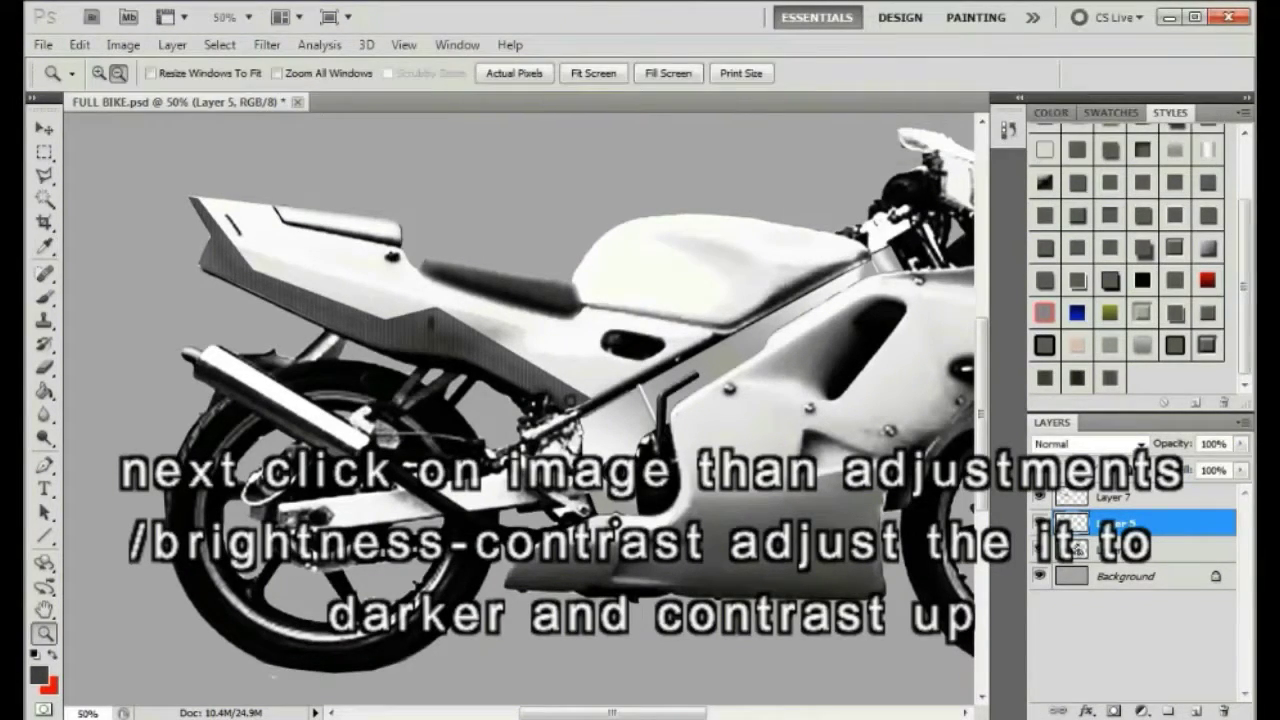
Darken the pasted tail section on Layer 7 with Brightness/Contrast, using a brightness of about -54 and slightly raised contrast.
click(1117, 497)
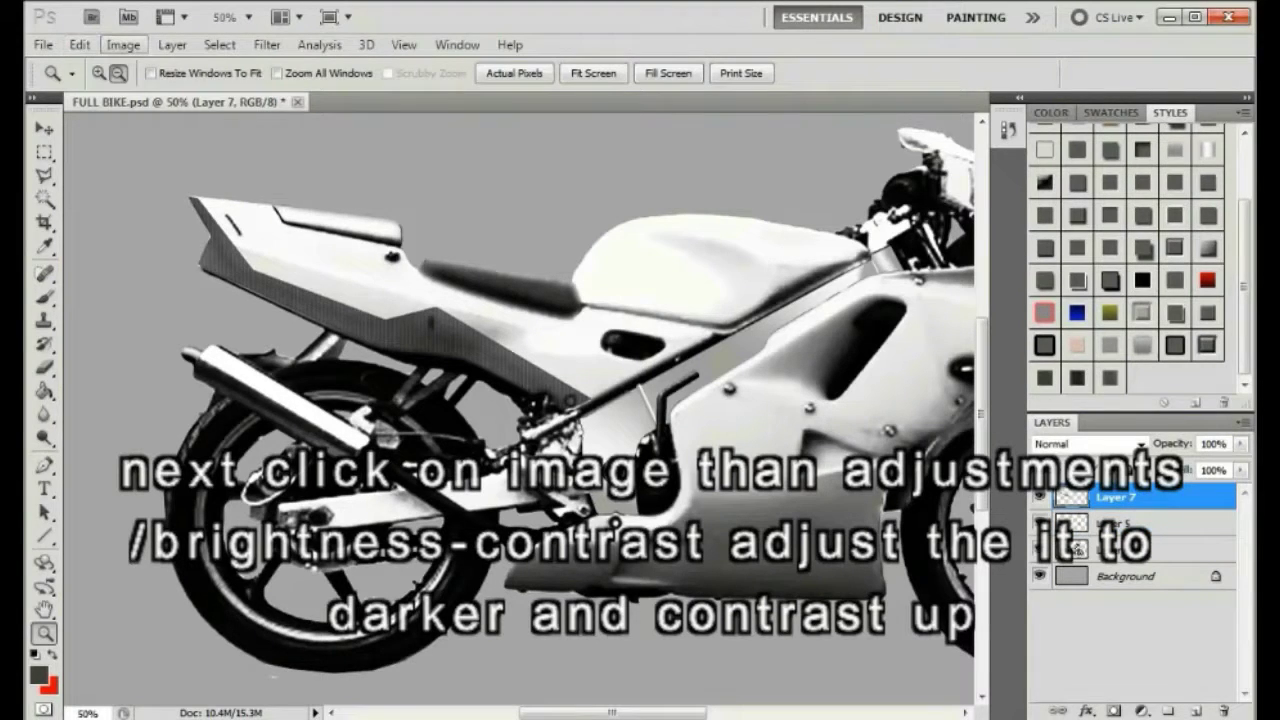
click(123, 45)
mouse_move(155, 96)
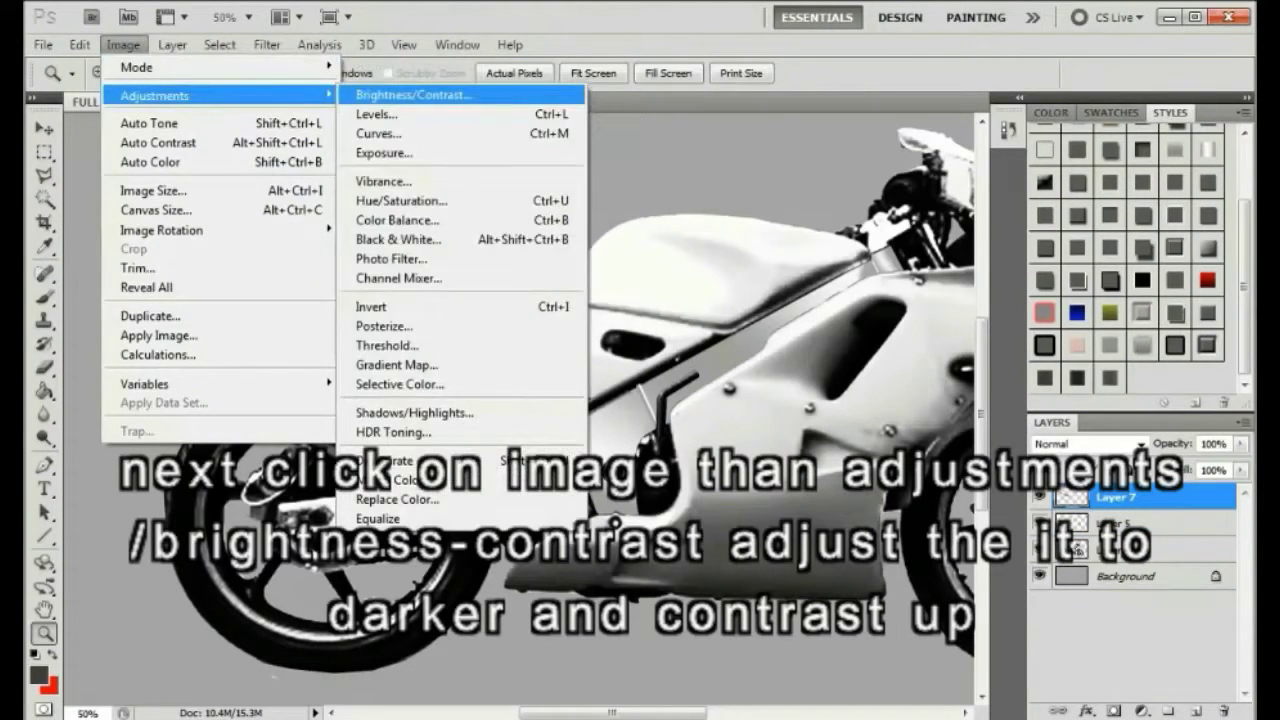
click(412, 95)
drag(993, 58, 956, 58)
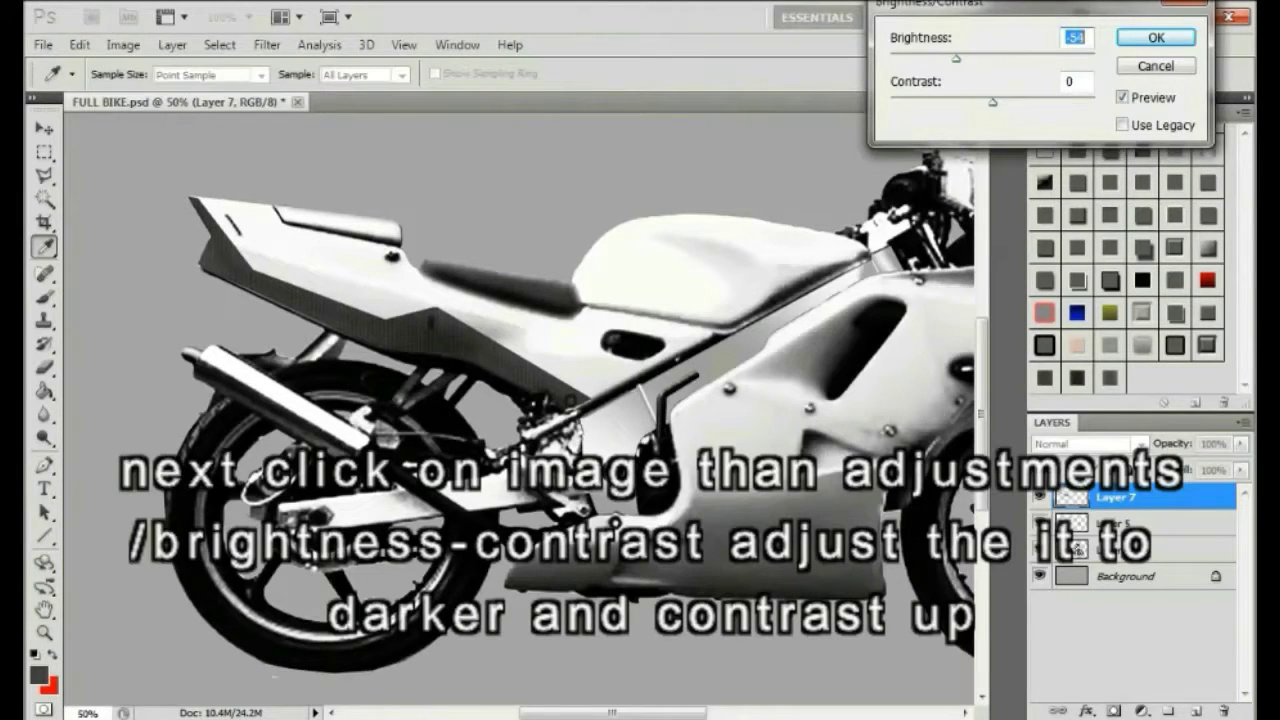
key(Tab)
key(shift+Up)
key(Up)
key(Up)
key(Up)
key(Up)
key(Up)
key(Down)
key(Down)
key(Down)
key(Down)
key(Down)
key(Down)
key(shift+Tab)
key(shift+Up)
key(shift+Up)
key(shift+Down)
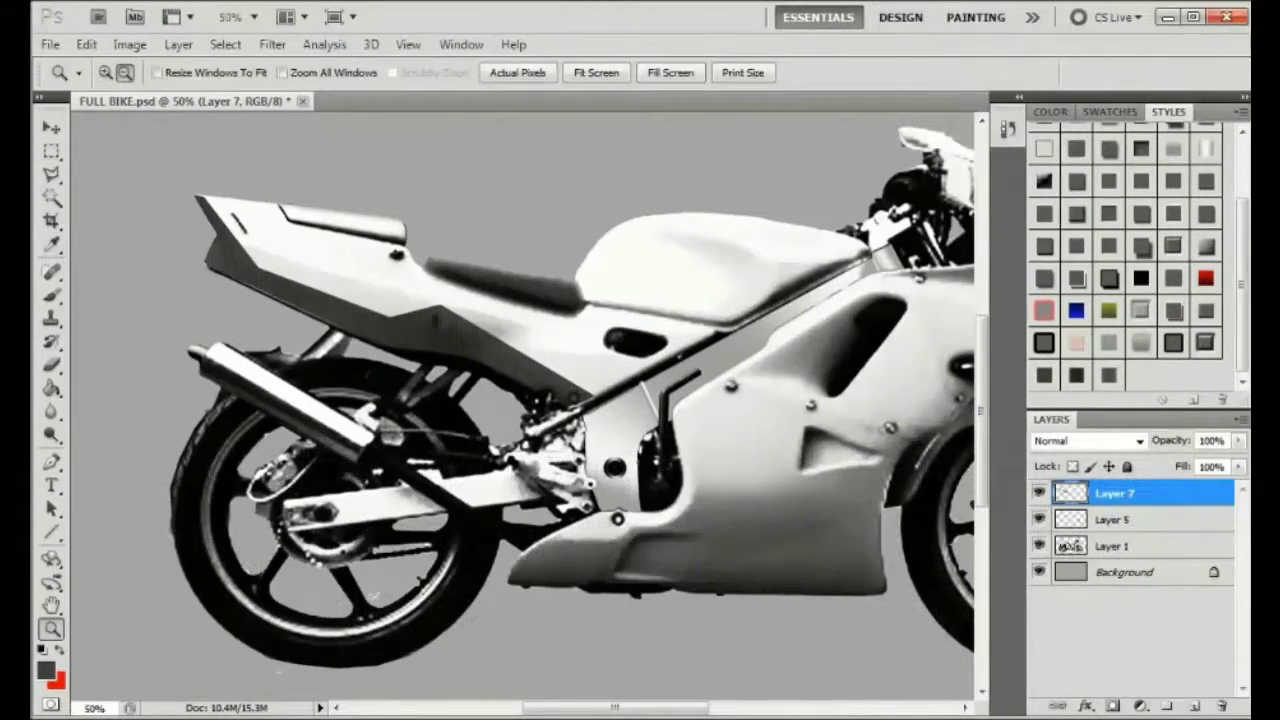
Outline the lower belly fairing with the Polygonal Lasso, giving its upper edge a jagged spike, and close the selection.
key(l)
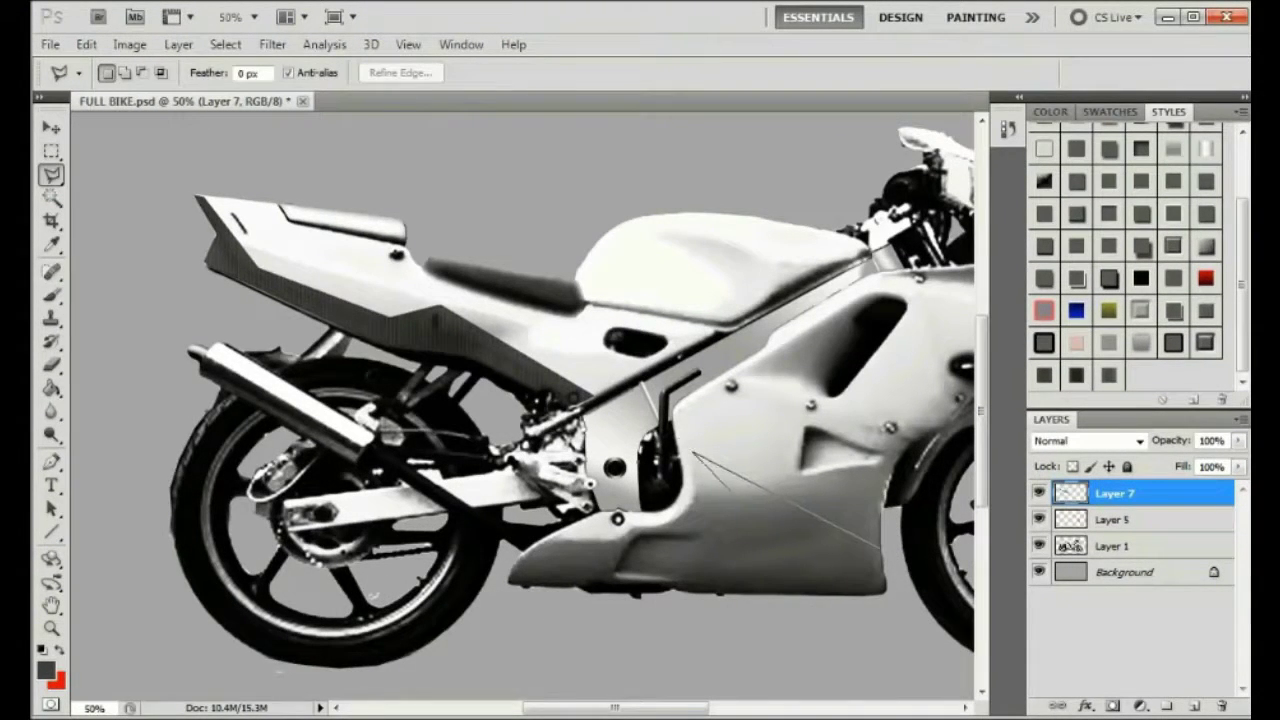
click(733, 484)
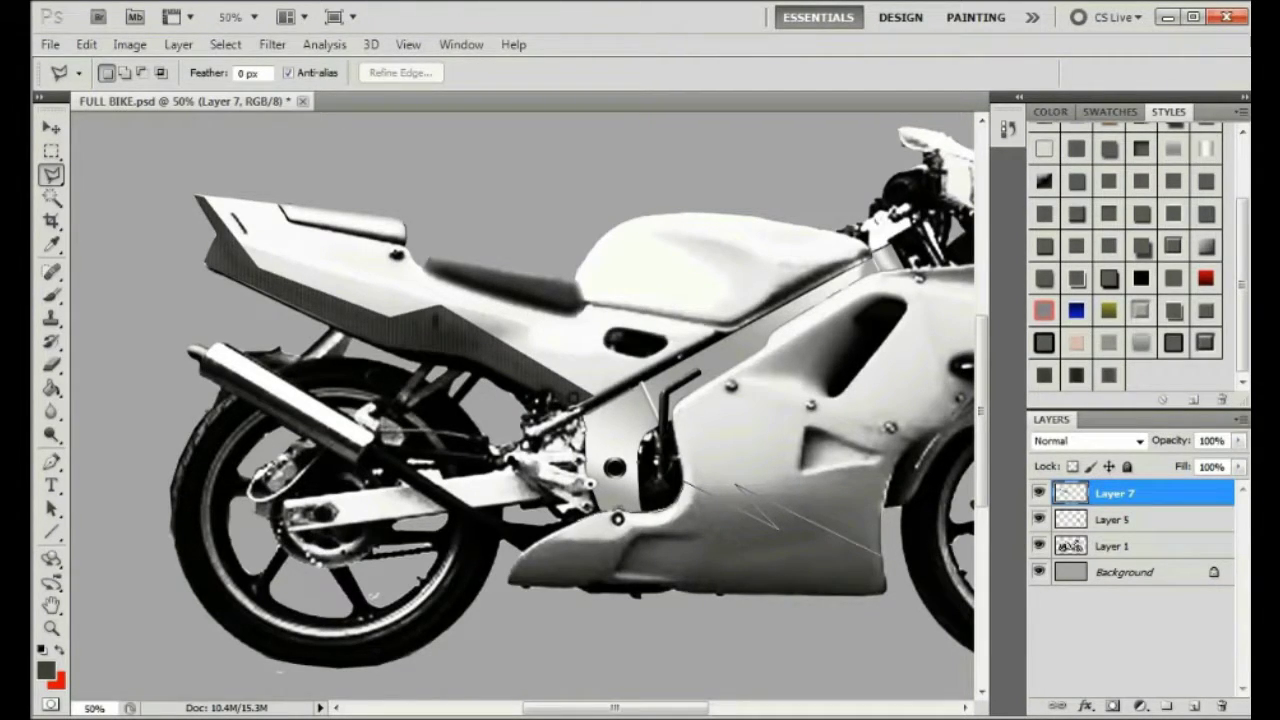
click(509, 583)
click(586, 588)
click(672, 585)
click(884, 593)
click(880, 555)
Add a new layer, fill the outlined belly fairing and apply the saved 78% opacity carbon fiber style.
click(178, 44)
click(440, 64)
click(777, 228)
click(51, 389)
click(700, 540)
click(1108, 375)
Paste a merged copy of the belly panel as a new layer and darken it to a brightness of -58 with slightly raised contrast.
click(52, 128)
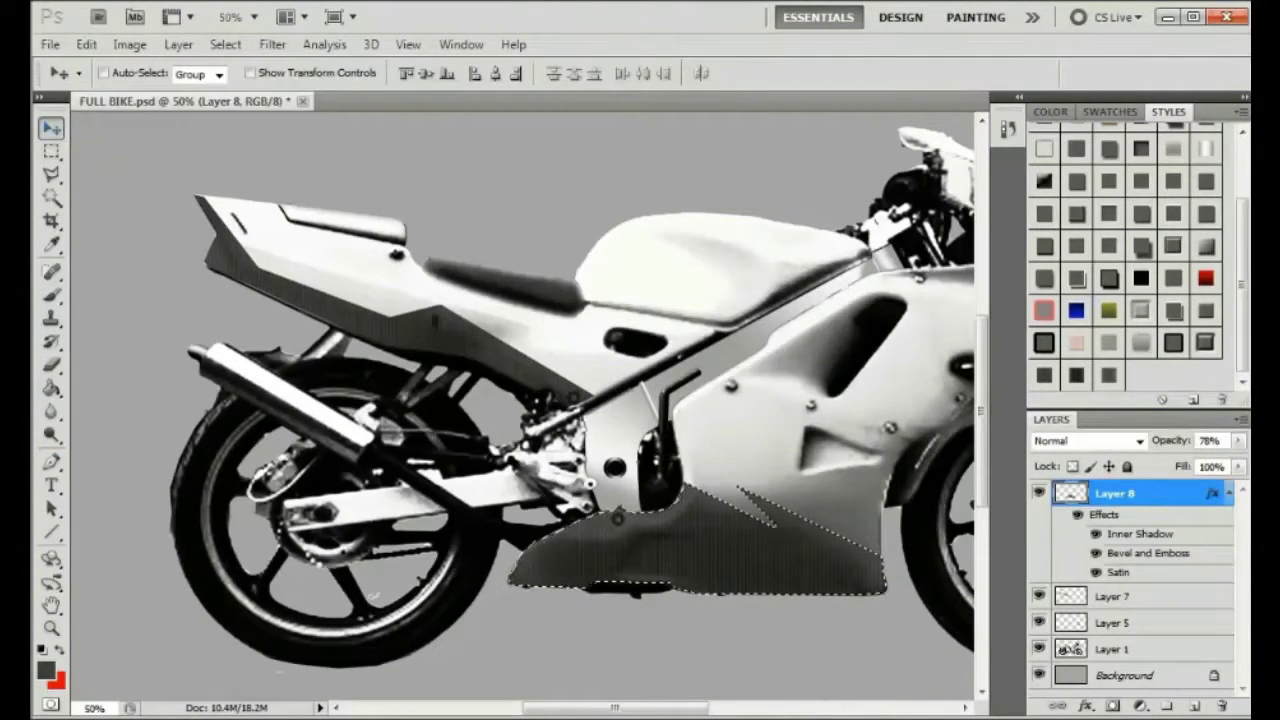
click(86, 44)
click(162, 168)
key(ctrl+v)
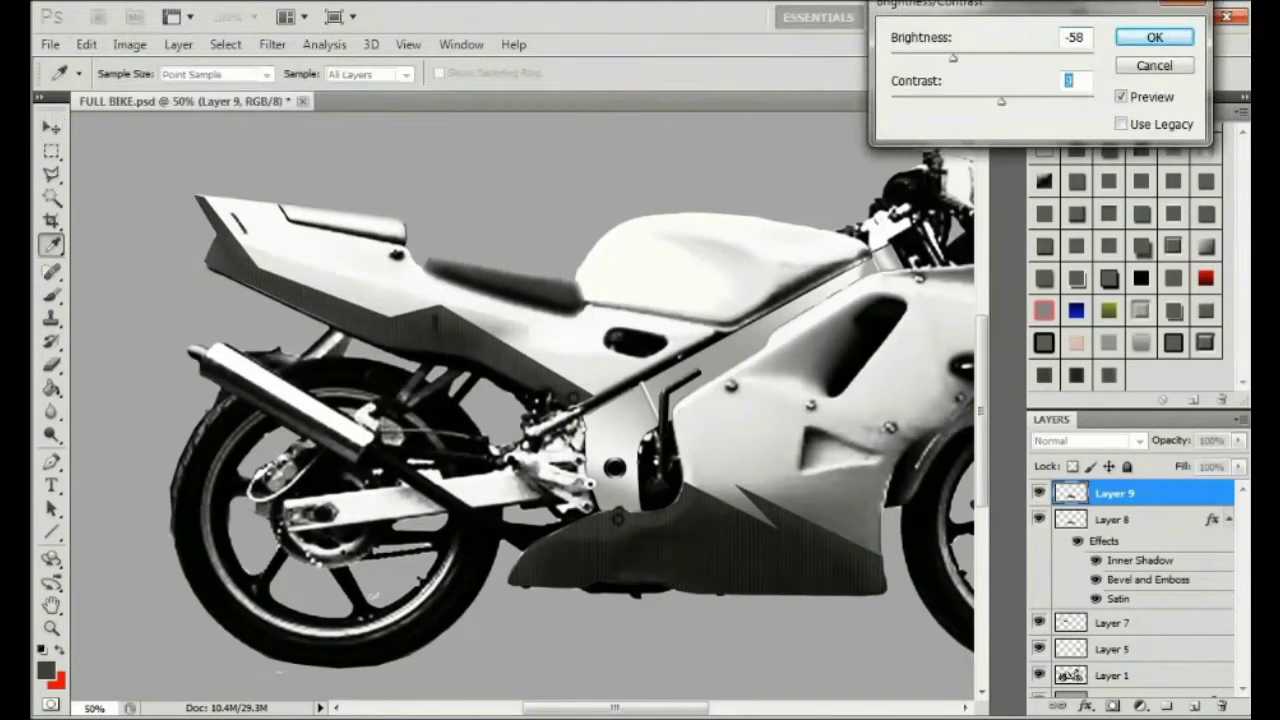
key(Return)
Outline the front edge of the nose fairing below the windscreen with the Polygonal Lasso.
scroll(520, 400, right, 3)
drag(649, 708, 674, 708)
key(z)
key(l)
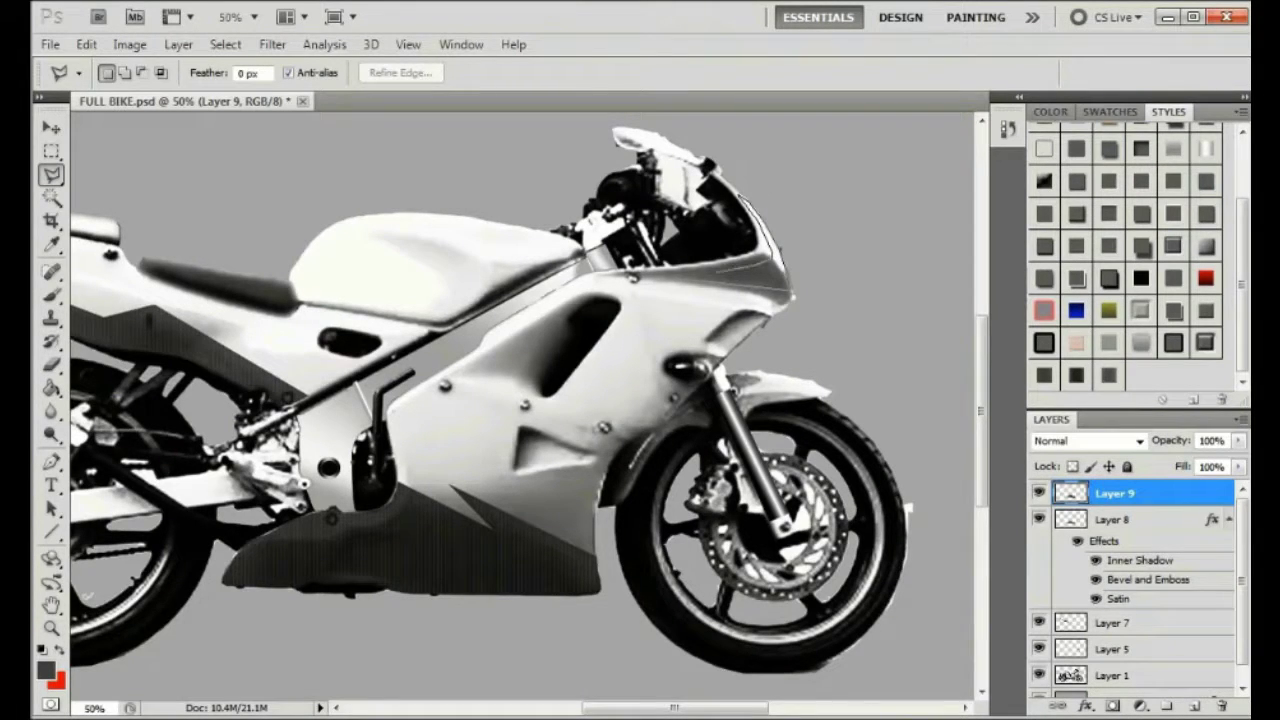
Add a new layer for the outlined nose section and fill it as a carbon fiber panel.
click(178, 44)
mouse_move(190, 66)
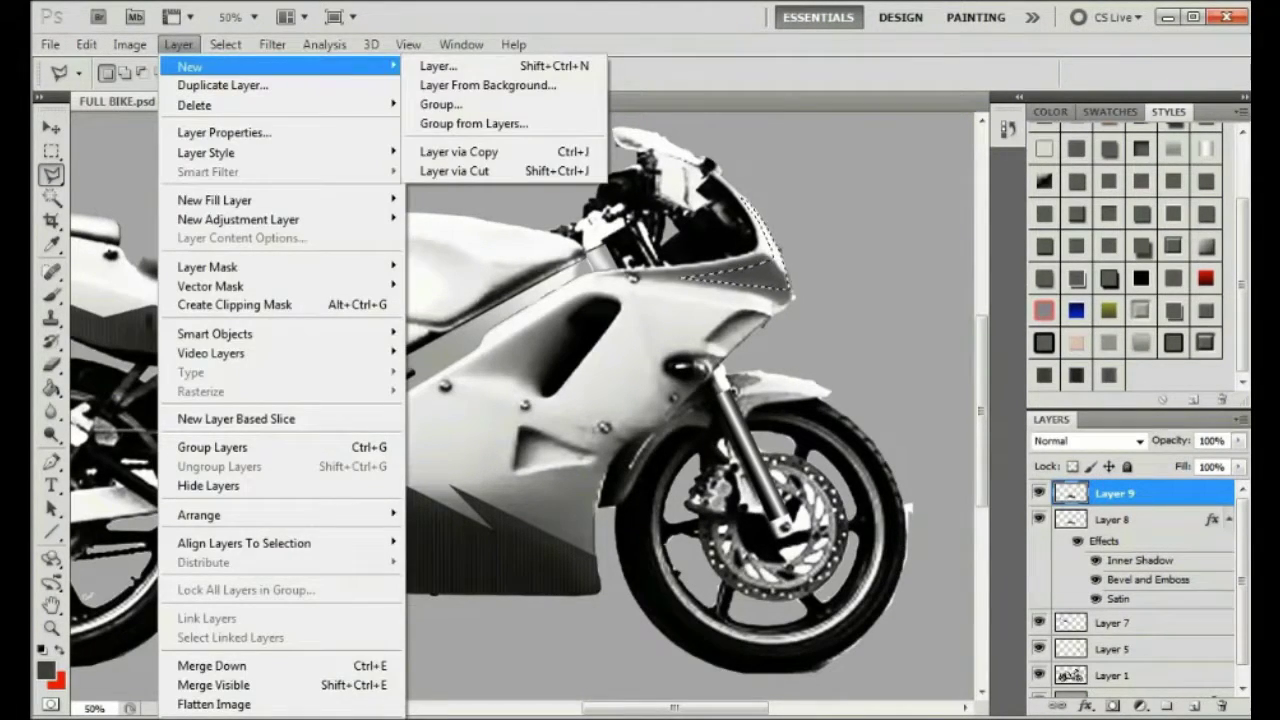
click(1194, 706)
key(g)
click(768, 276)
Copy the carbon fiber nose panel and paste it as a new layer.
click(86, 44)
click(130, 149)
key(ctrl+v)
Outline the front and lower part of the fuel tank with the Polygonal Lasso and close the selection.
drag(675, 708, 646, 708)
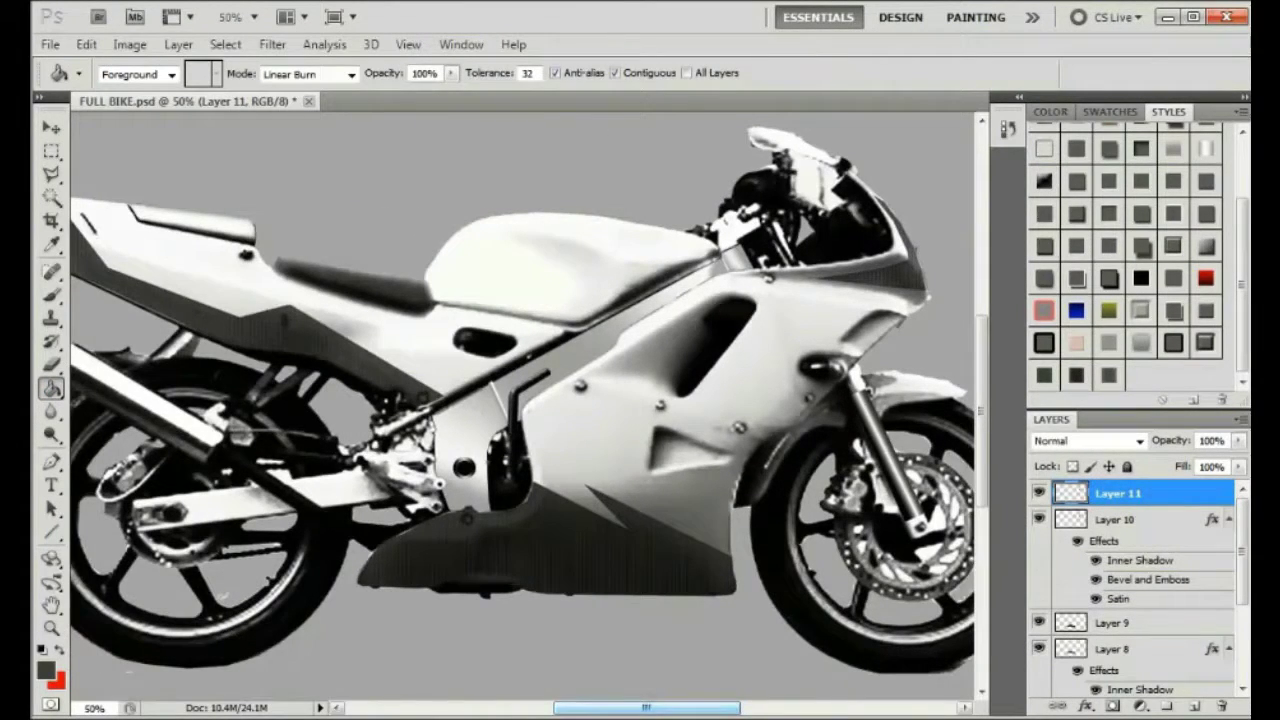
key(l)
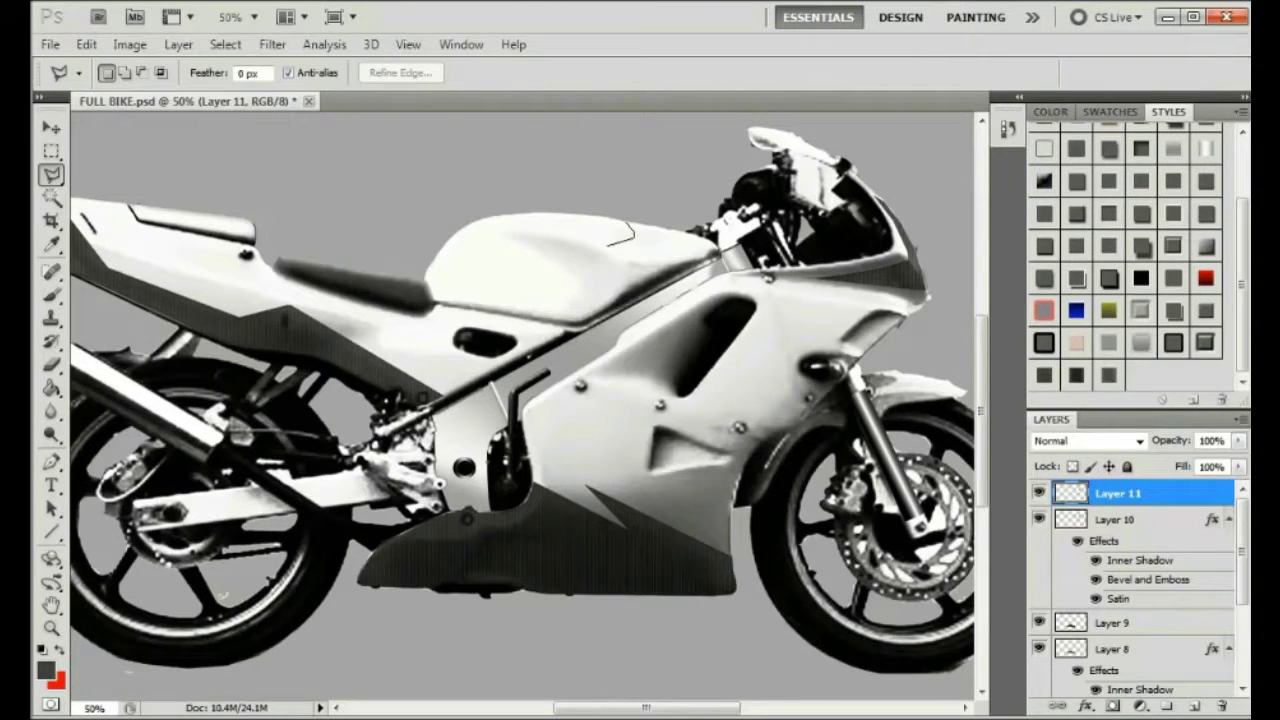
click(590, 286)
click(555, 303)
click(576, 328)
click(716, 245)
click(629, 223)
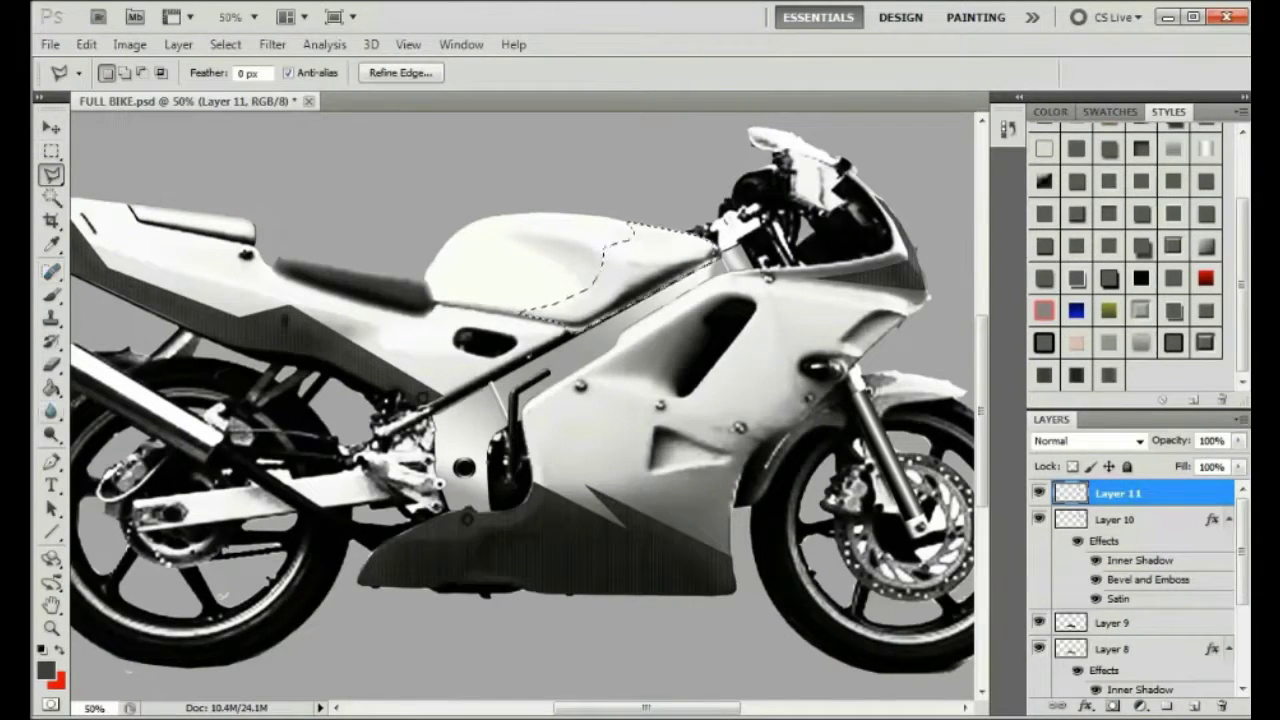
Add a new layer, fill the outlined tank section and apply the saved carbon fiber style.
click(178, 44)
click(440, 64)
click(51, 388)
click(650, 270)
click(1108, 375)
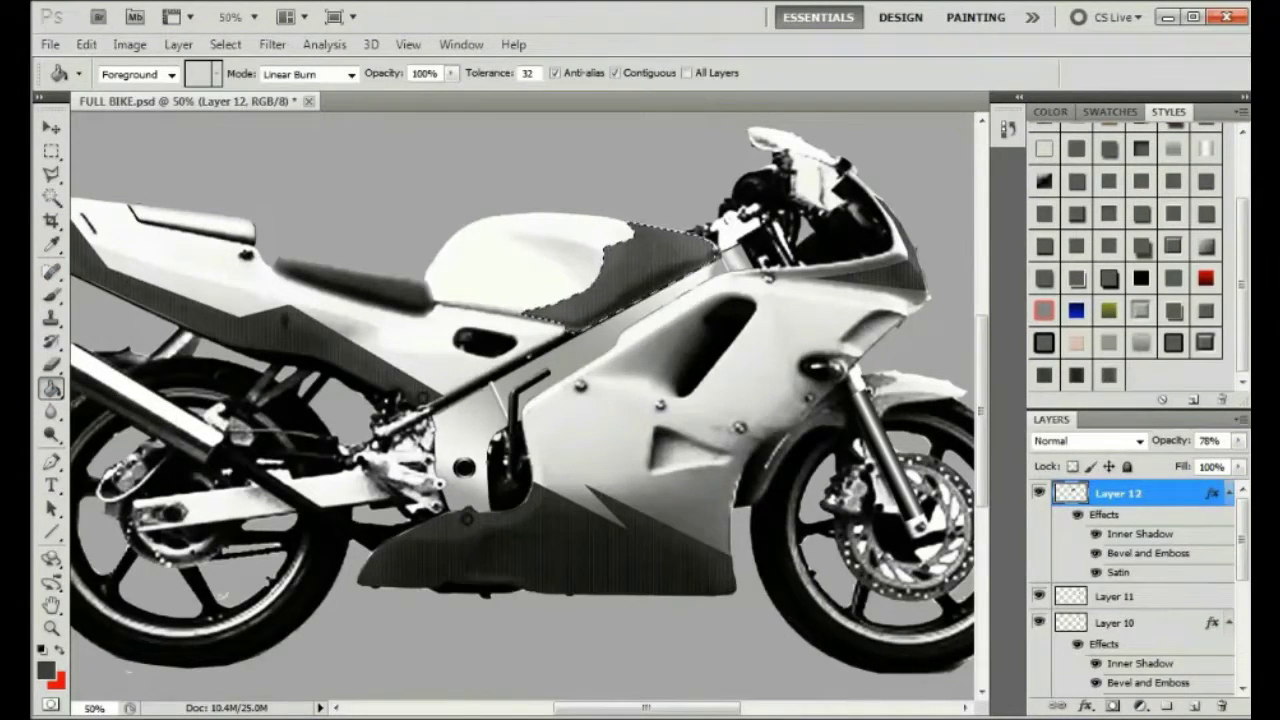
Paste a copy of the carbon fiber tank panel as a new layer and delete the original styled Layer 12.
key(v)
click(178, 44)
click(141, 187)
click(1118, 519)
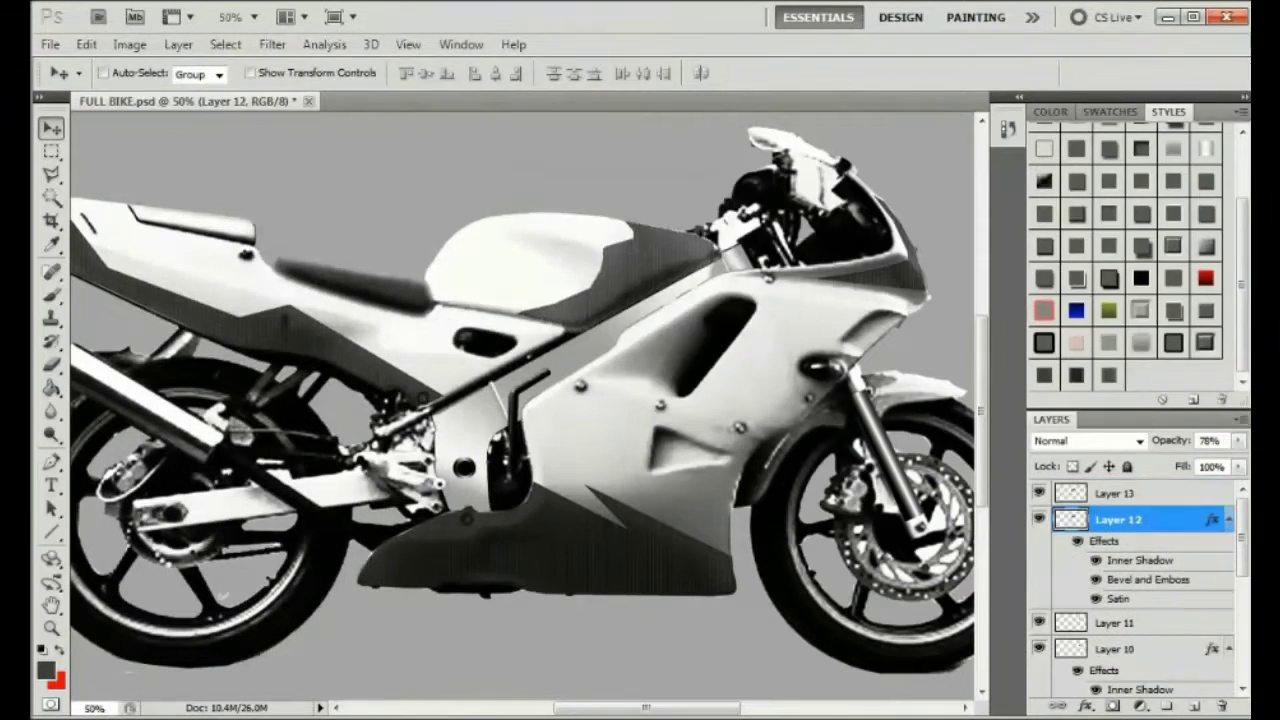
key(Delete)
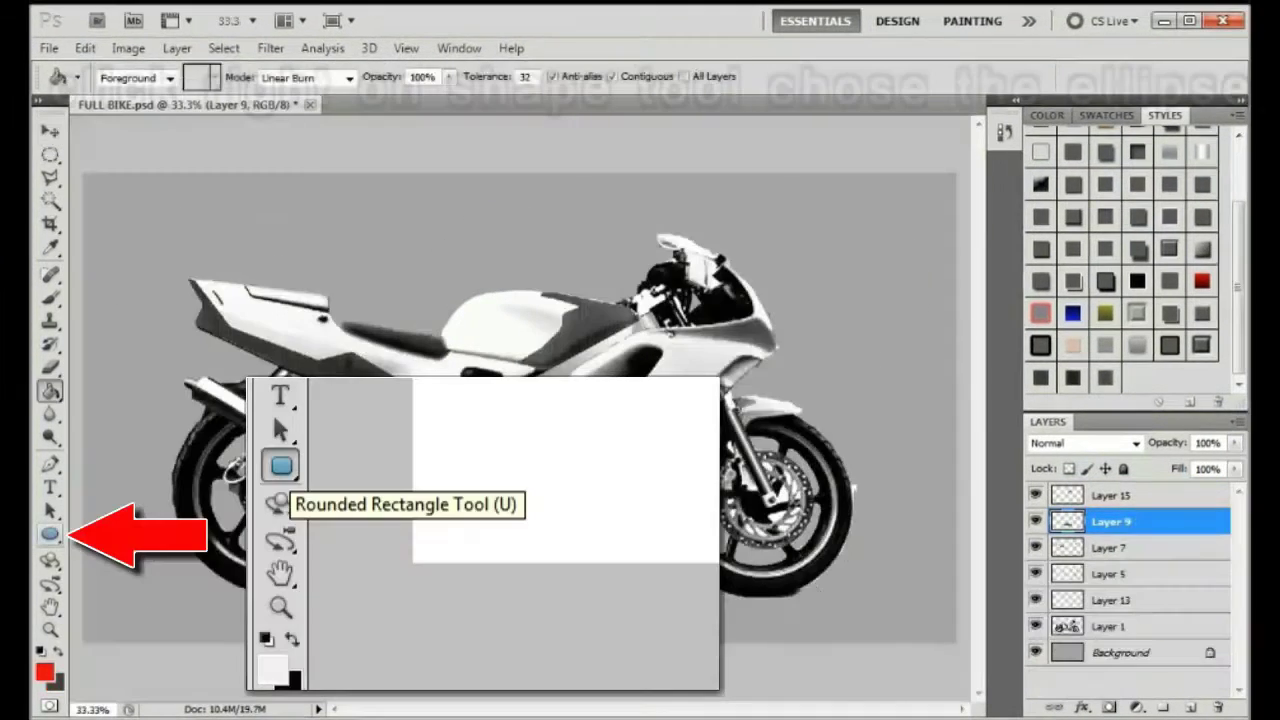
Draw a wide, flat red ellipse shape above the fuel tank with the Ellipse tool.
right_click(50, 534)
drag(308, 210, 625, 284)
click(50, 131)
Free-transform the red ellipse to about 23° rotation and 149% height, position it diagonally across the seat, tank and side fairing, and apply.
click(85, 48)
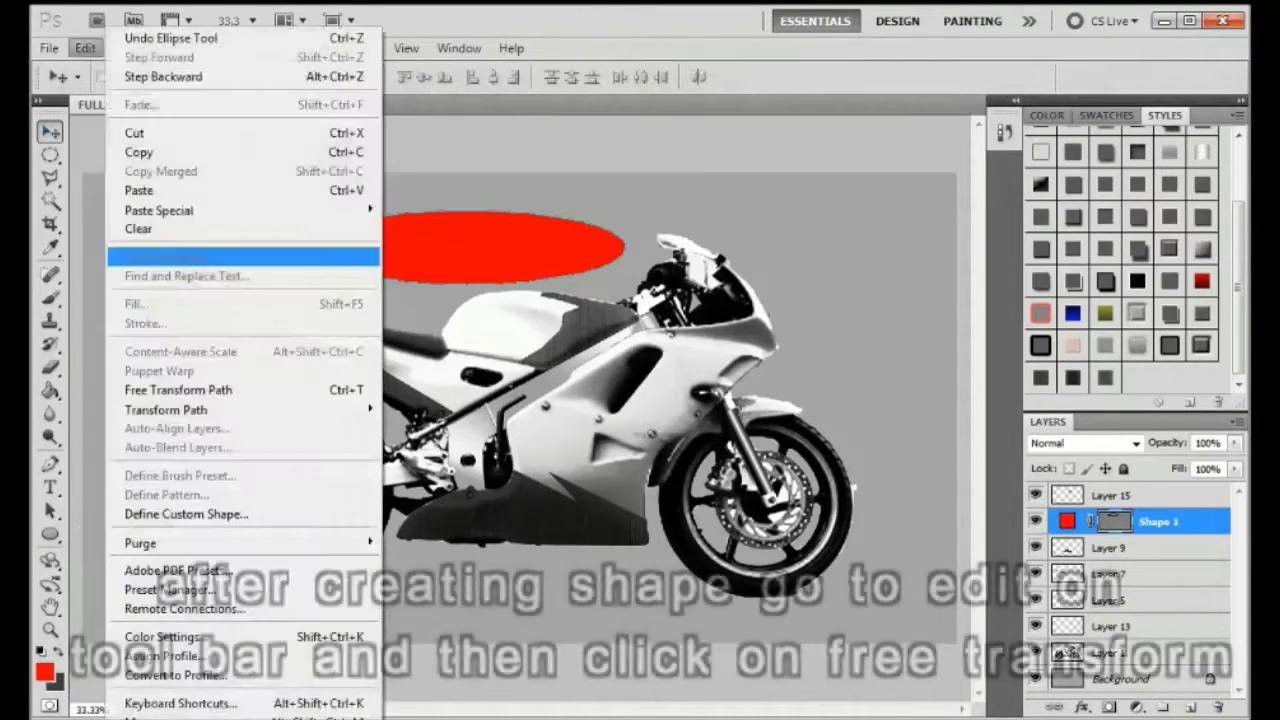
click(160, 389)
drag(634, 206, 638, 269)
drag(510, 262, 547, 372)
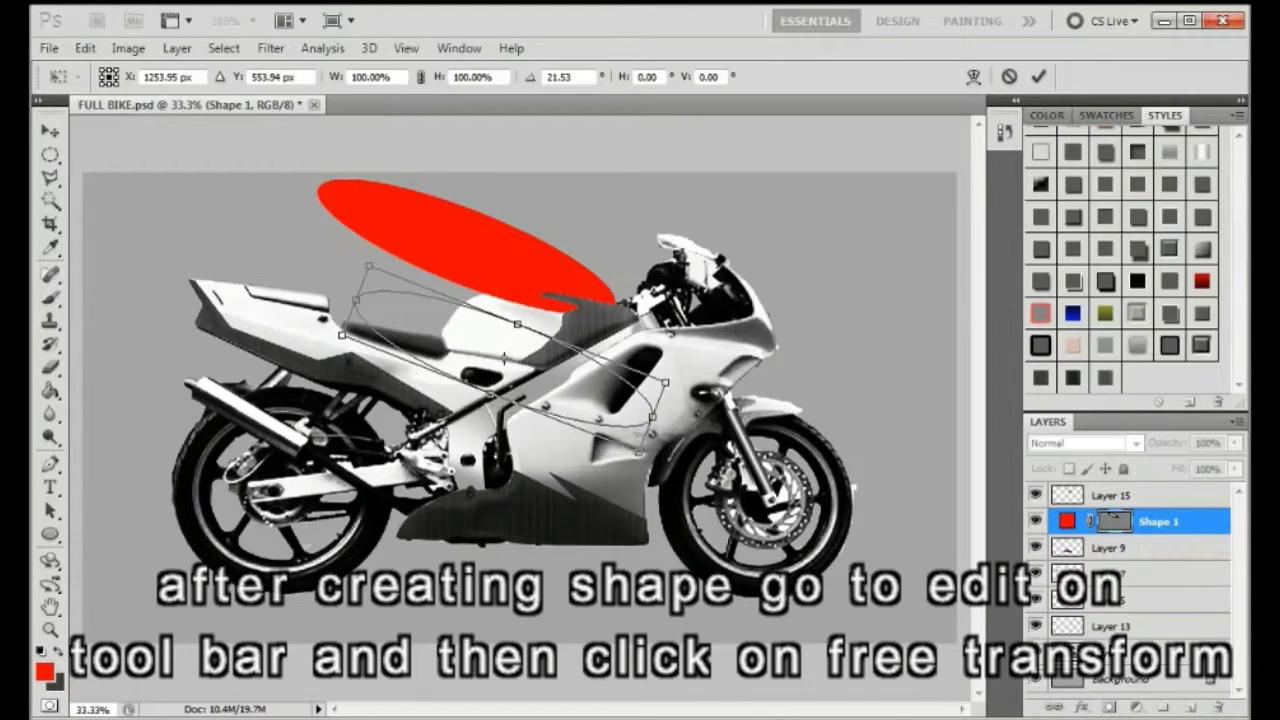
drag(673, 379, 672, 383)
drag(518, 324, 521, 317)
drag(490, 395, 479, 423)
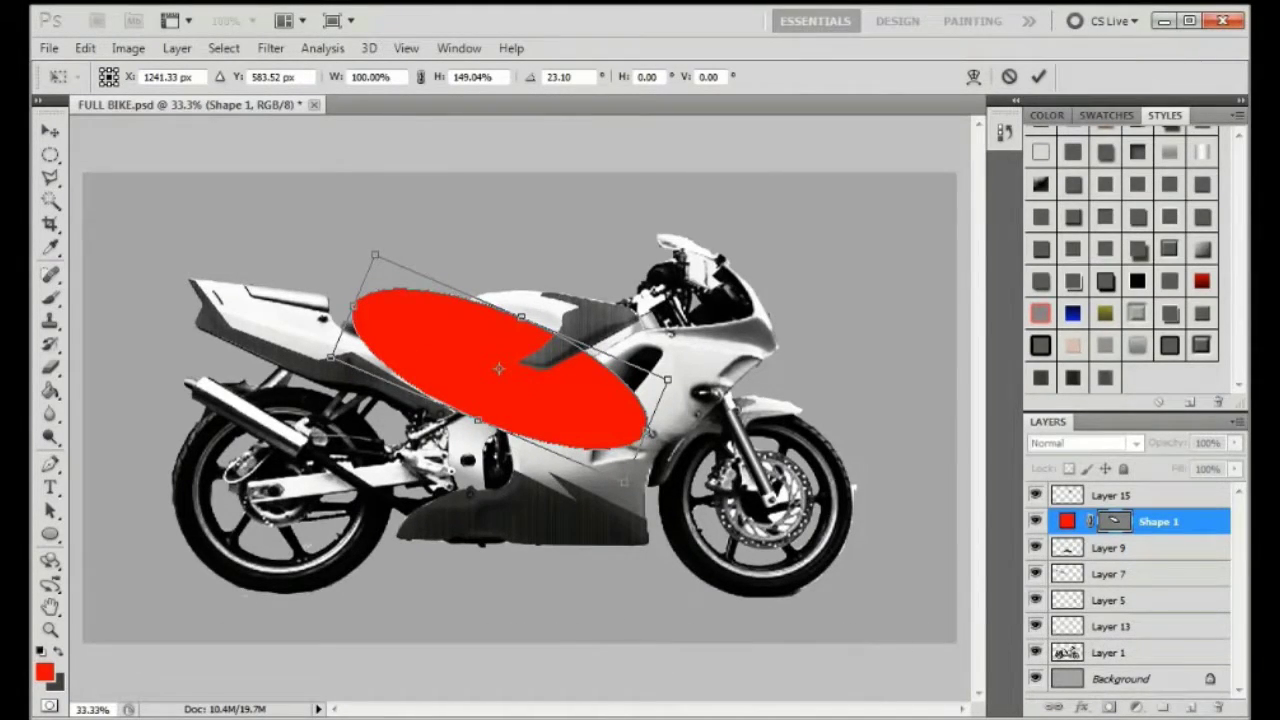
drag(499, 369, 490, 370)
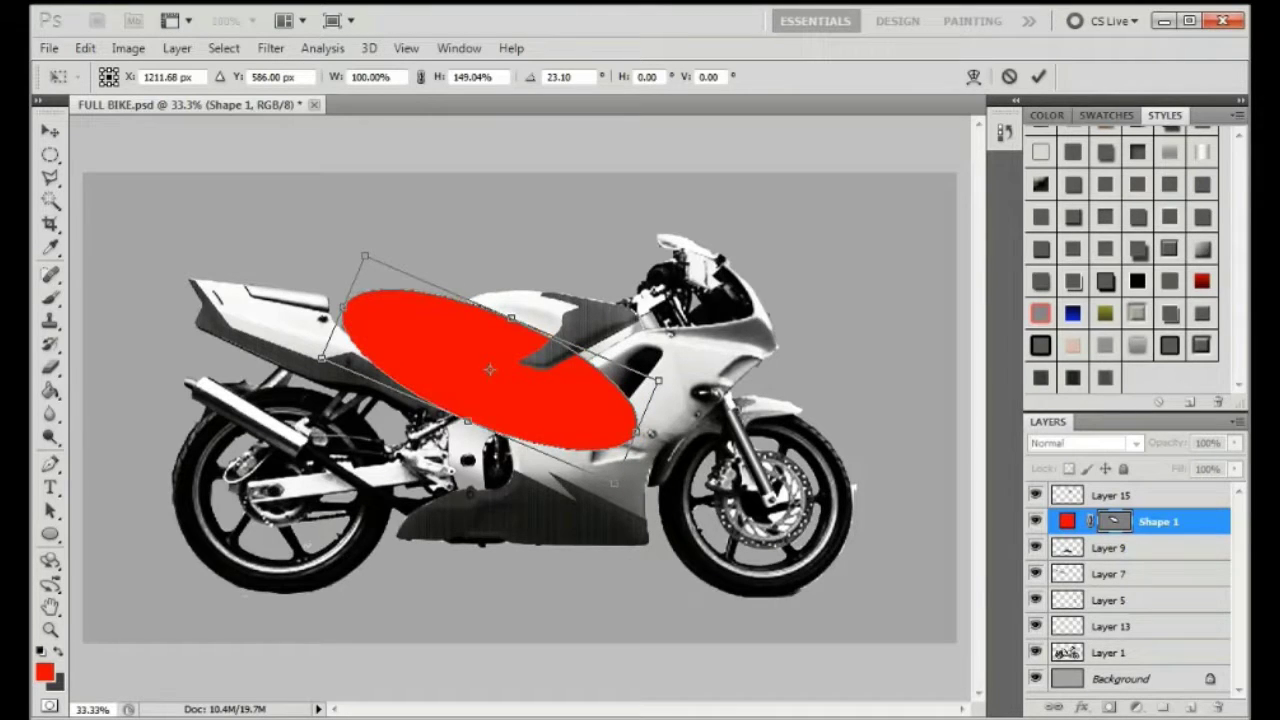
click(50, 131)
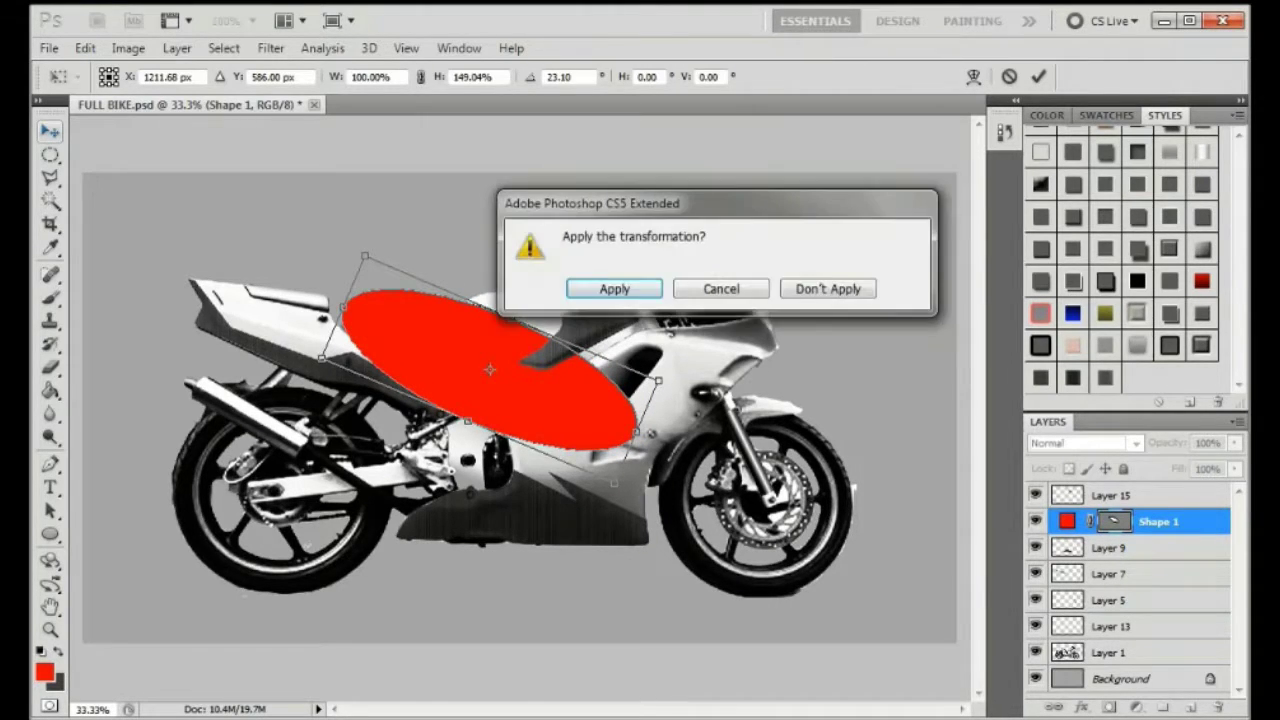
click(610, 289)
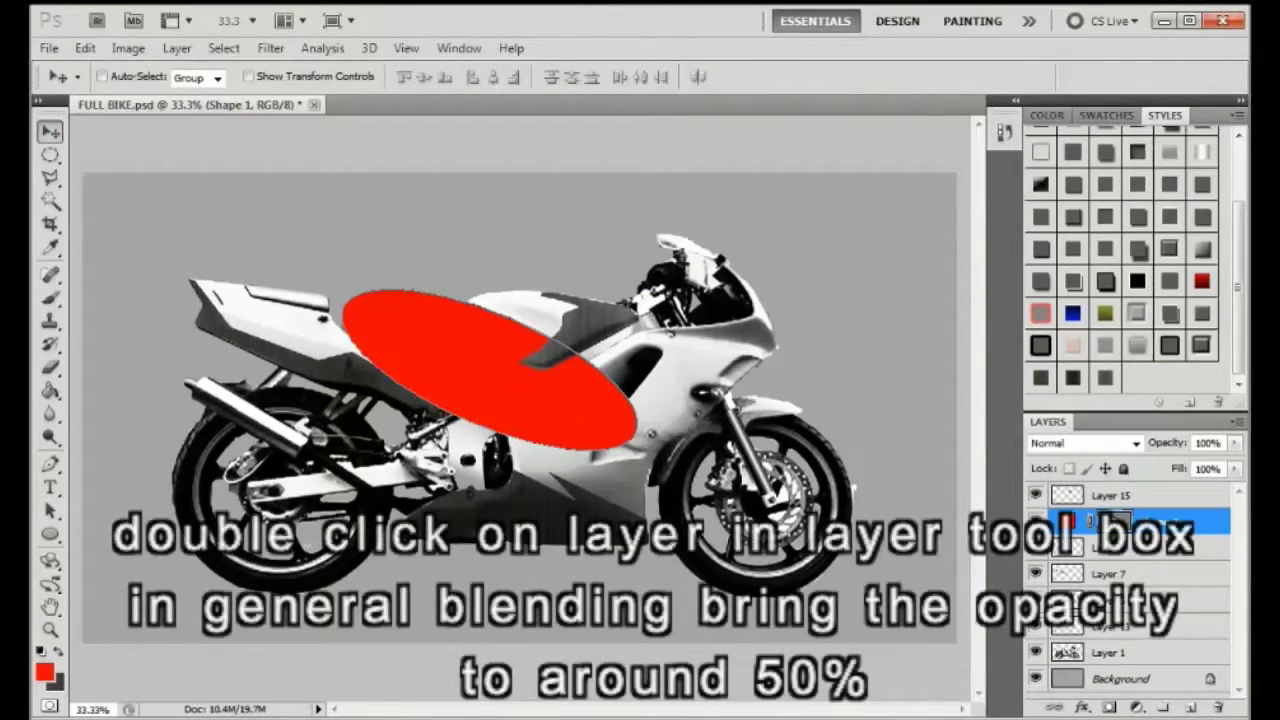
Lower the red ellipse layer's opacity to 53% in its blending options.
double_click(1194, 521)
drag(550, 462, 853, 204)
drag(949, 298, 903, 298)
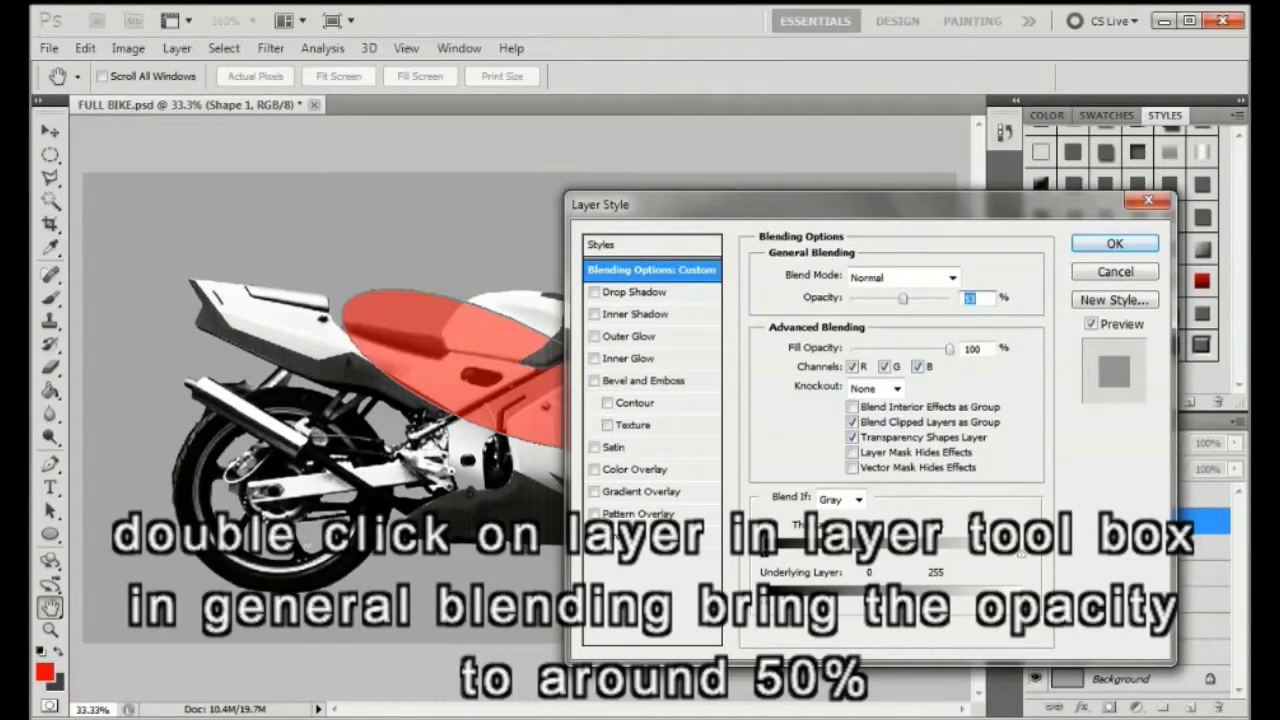
click(1114, 243)
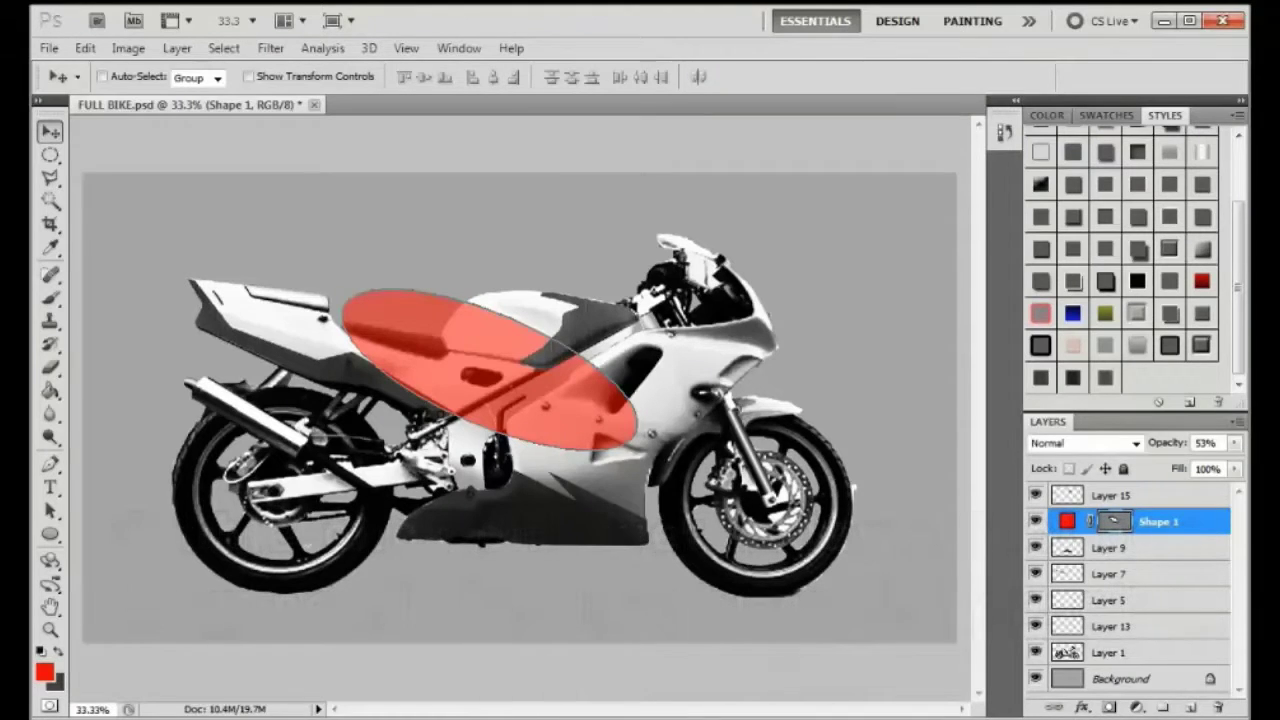
Outline the part of the ellipse covering the diagonal frame with the Polygonal Lasso and erase it, rasterizing the shape.
click(50, 178)
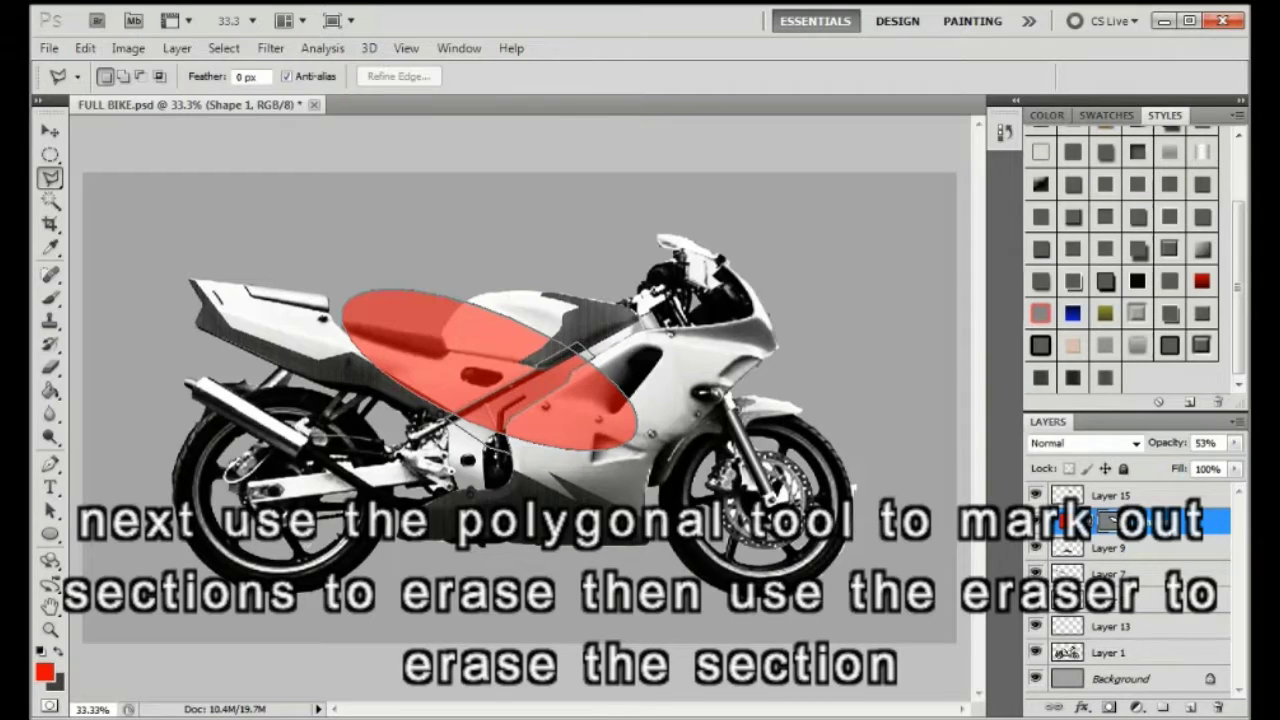
click(499, 450)
click(50, 367)
click(515, 400)
key(Return)
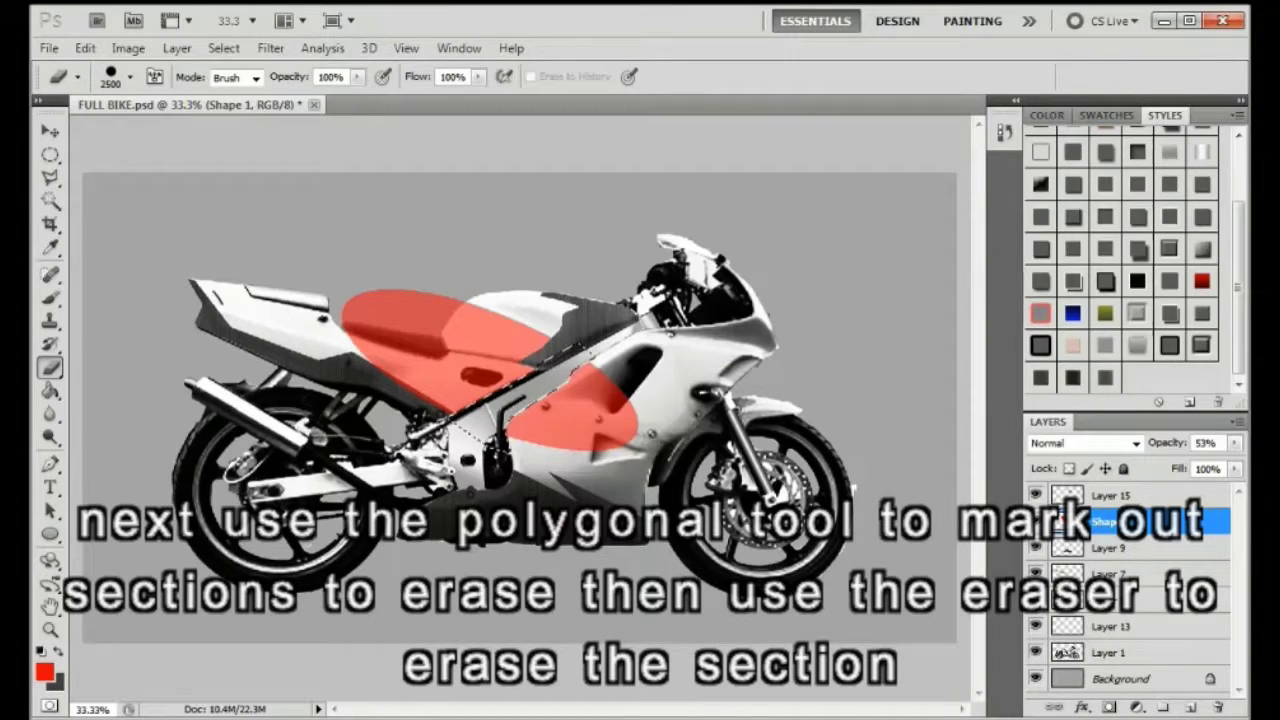
click(50, 131)
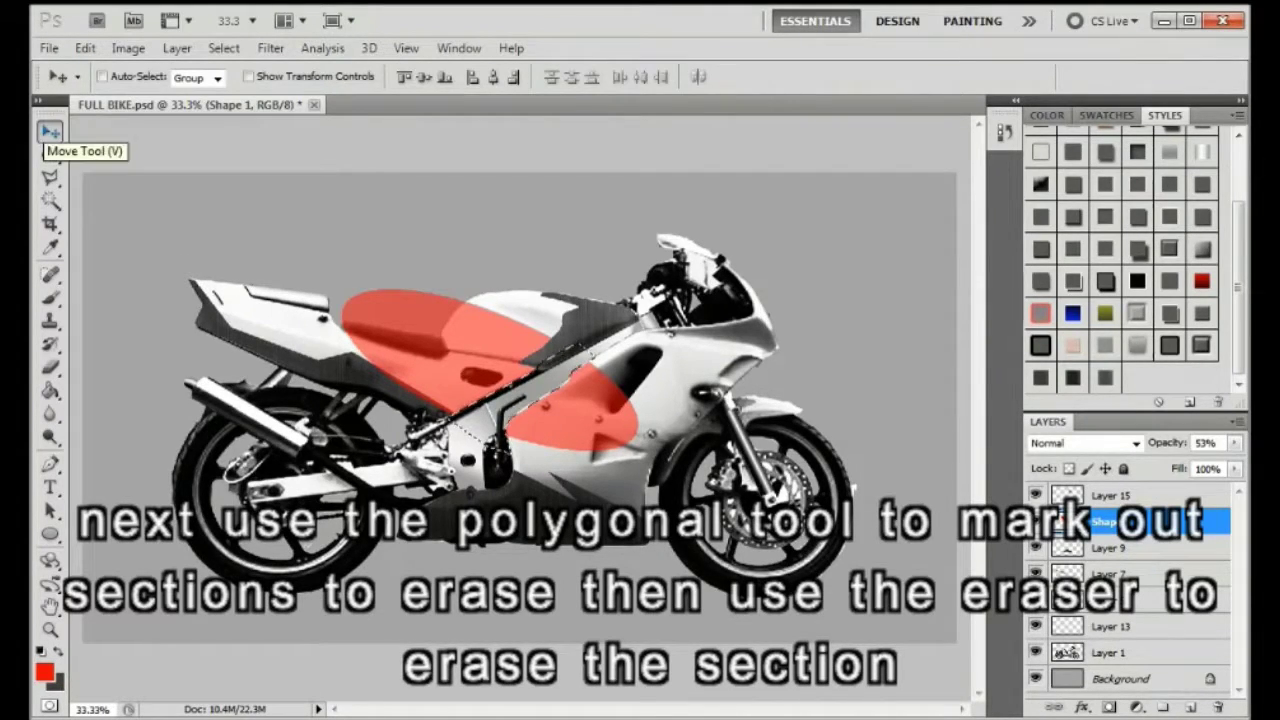
Outline the part of the red shape over the seat with the Polygonal Lasso, erase it and deselect.
click(50, 177)
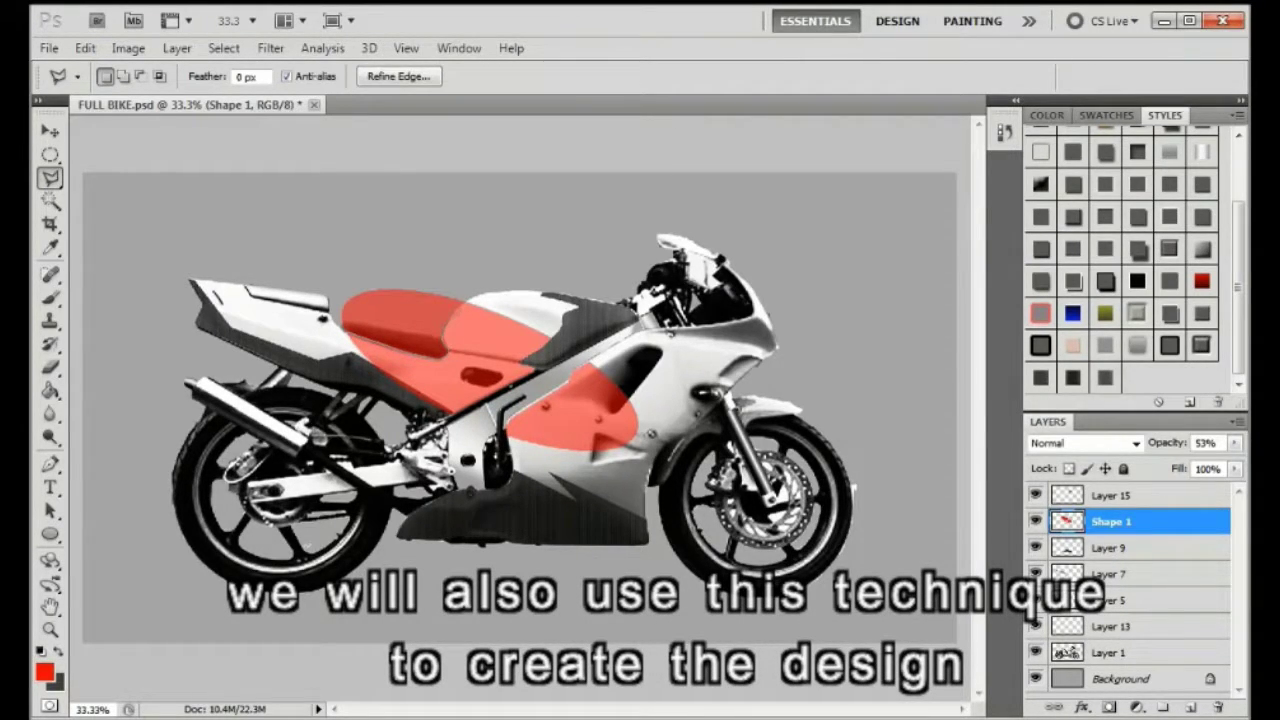
click(467, 299)
click(359, 266)
click(338, 283)
click(333, 300)
click(343, 331)
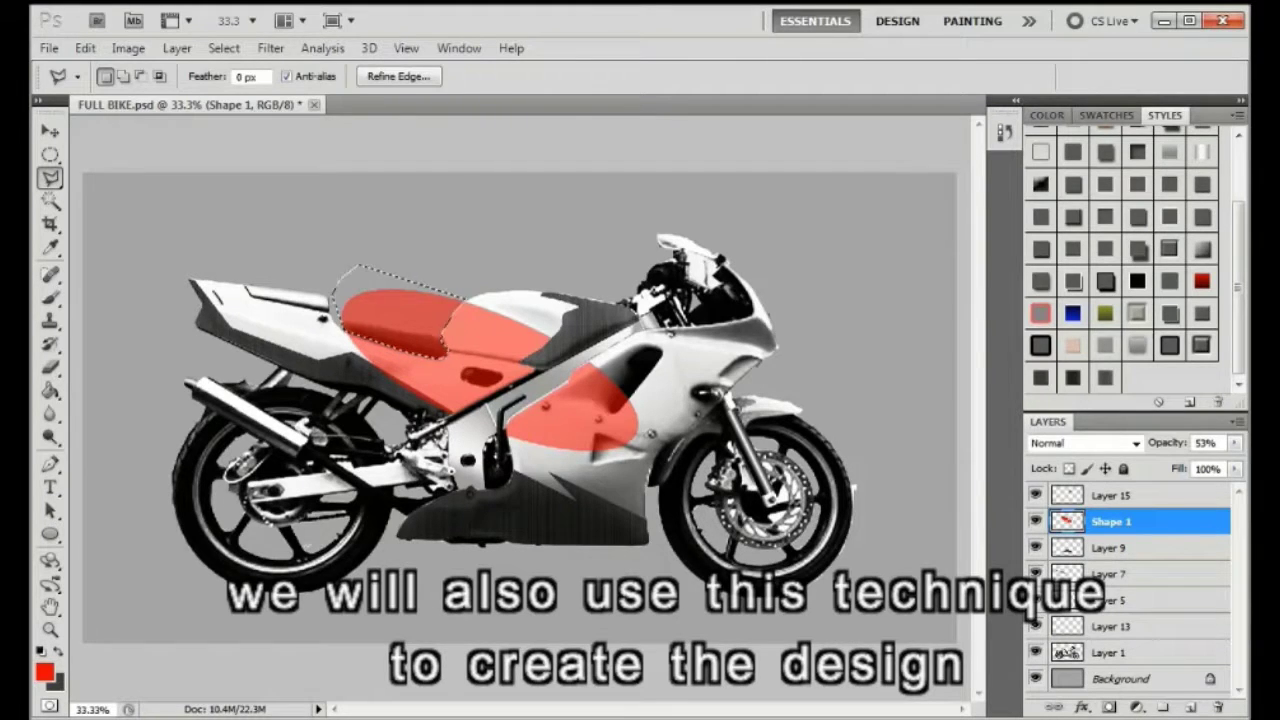
key(e)
key(Delete)
key(v)
key(l)
key(ctrl+d)
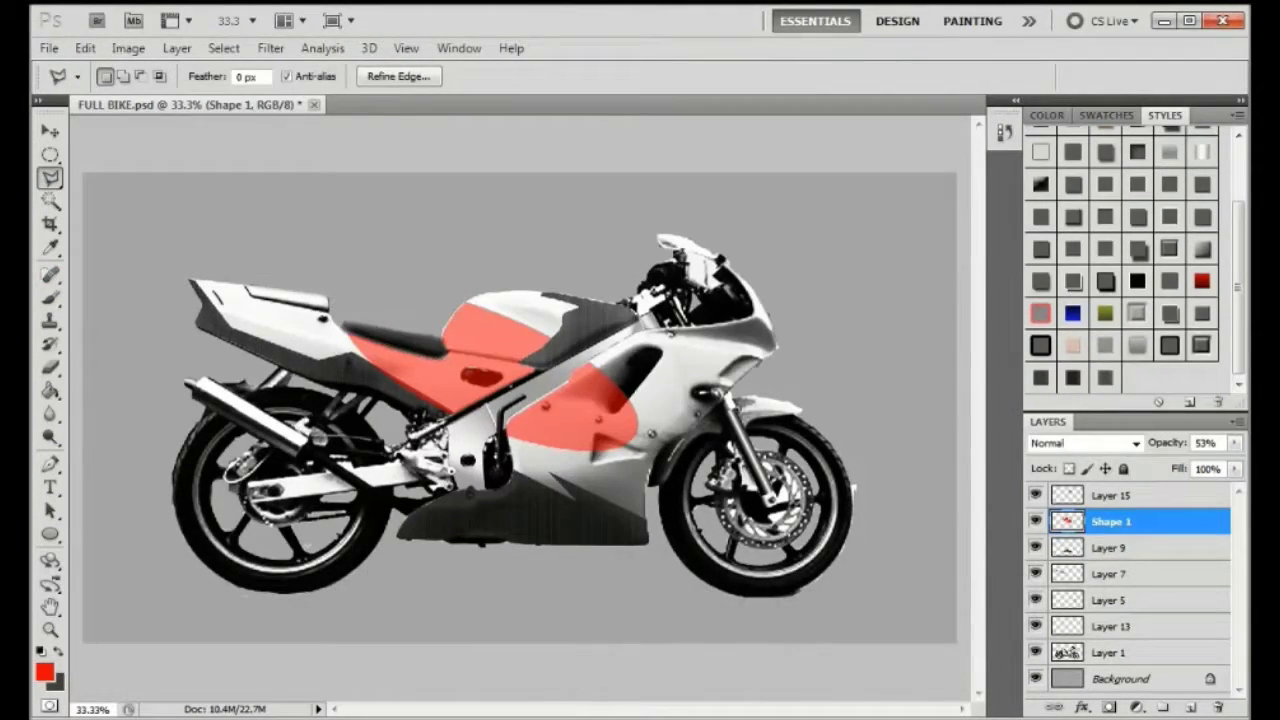
key(ctrl+shift+d)
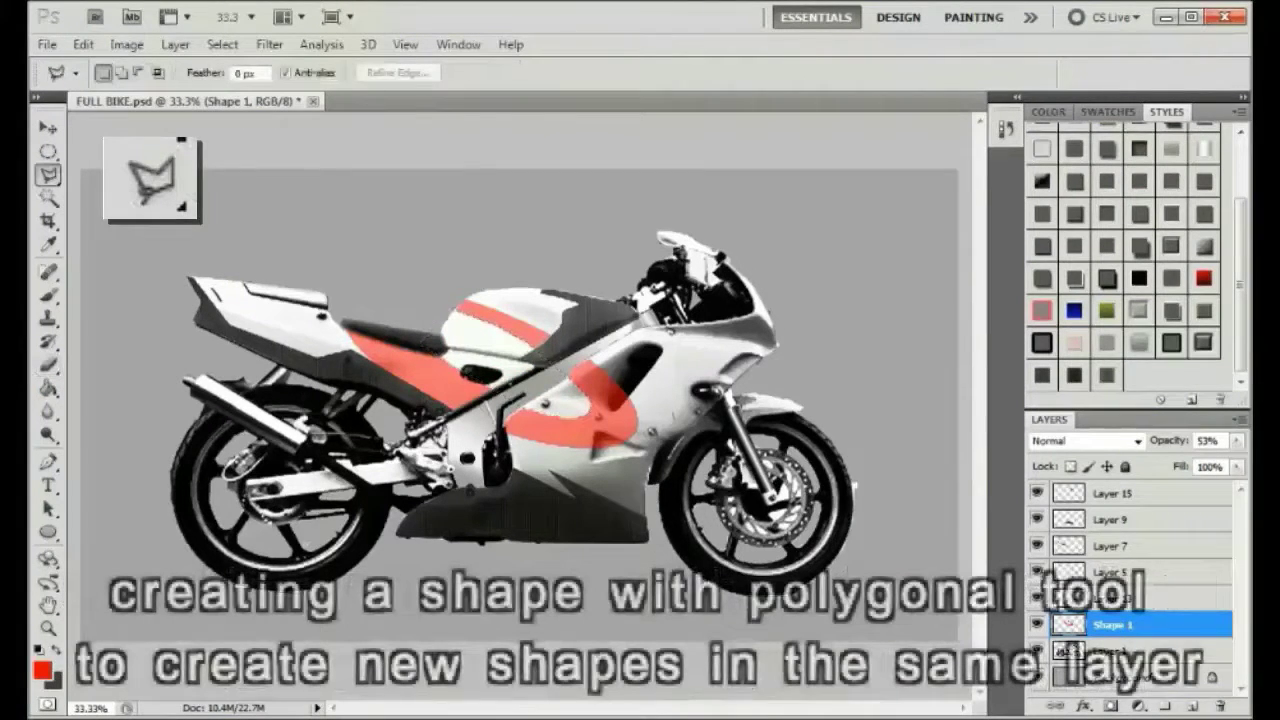
Close a curved polygonal selection on the front fairing, fill it with red on the Shape 1 layer and deselect.
click(609, 349)
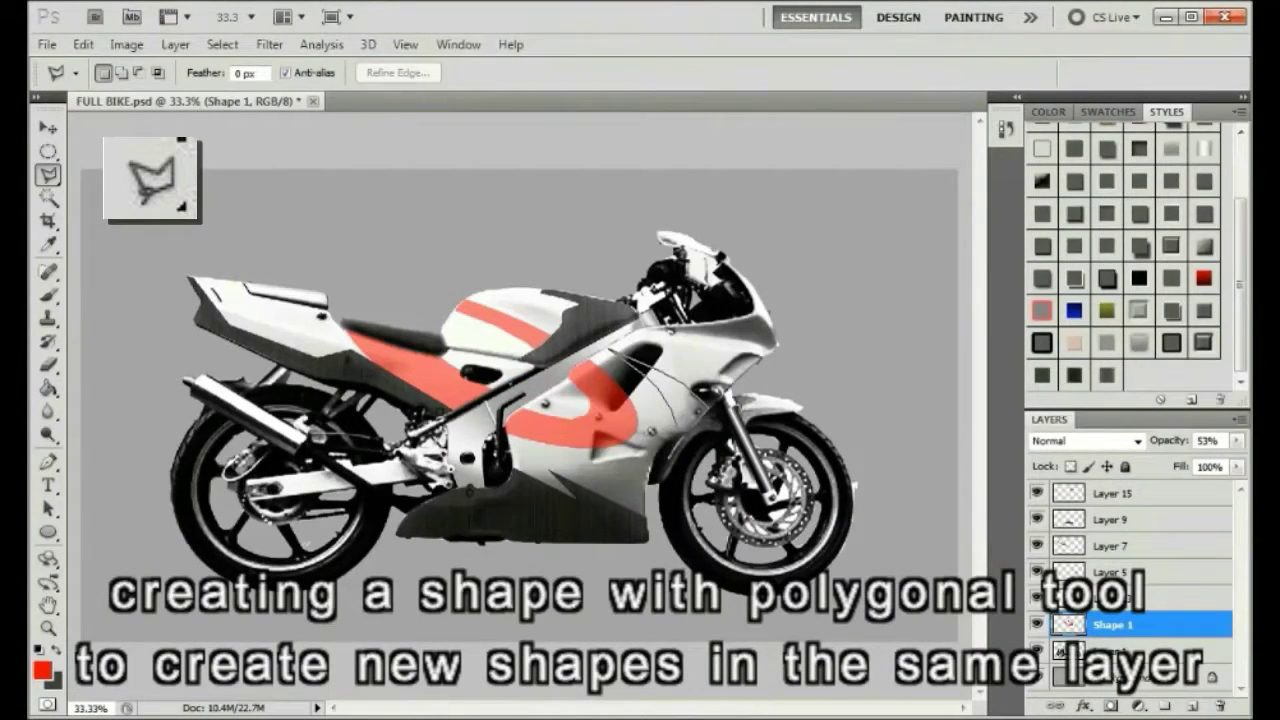
key(Return)
key(g)
click(676, 398)
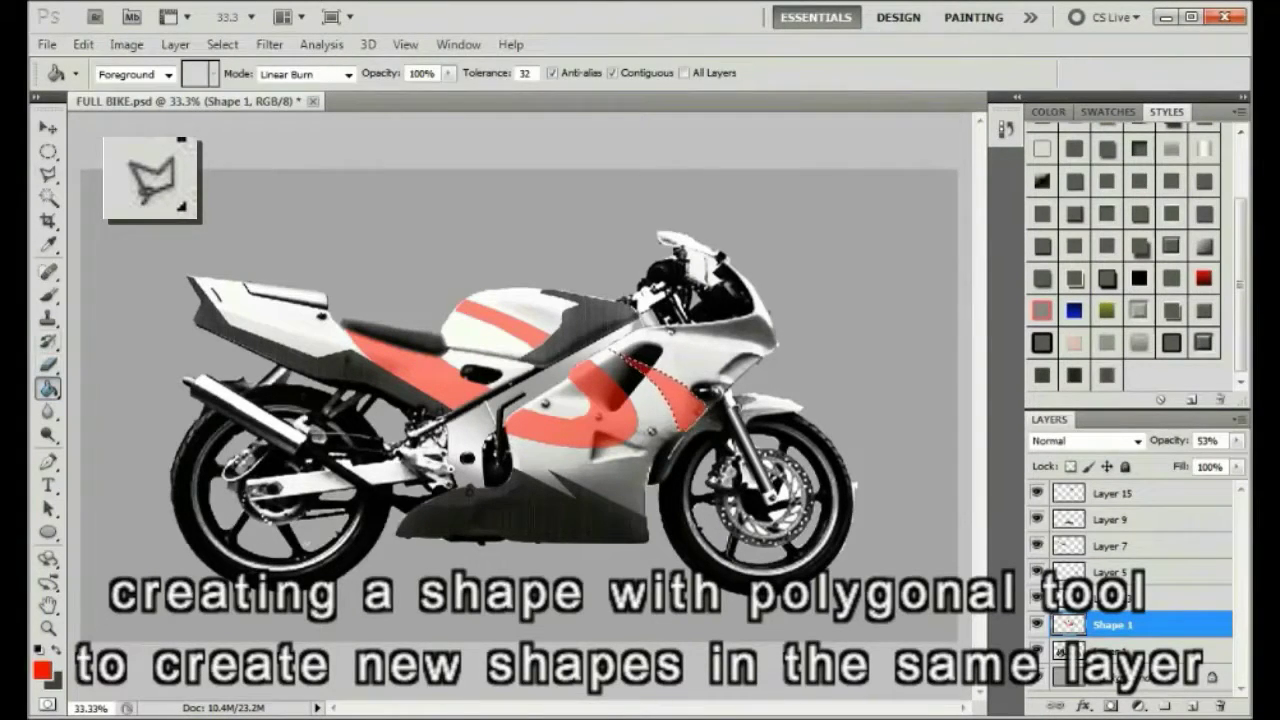
key(l)
key(ctrl+d)
Trace along the upper edge of the new red front fairing shape with the Polygonal Lasso.
click(626, 354)
click(662, 384)
click(690, 408)
click(704, 428)
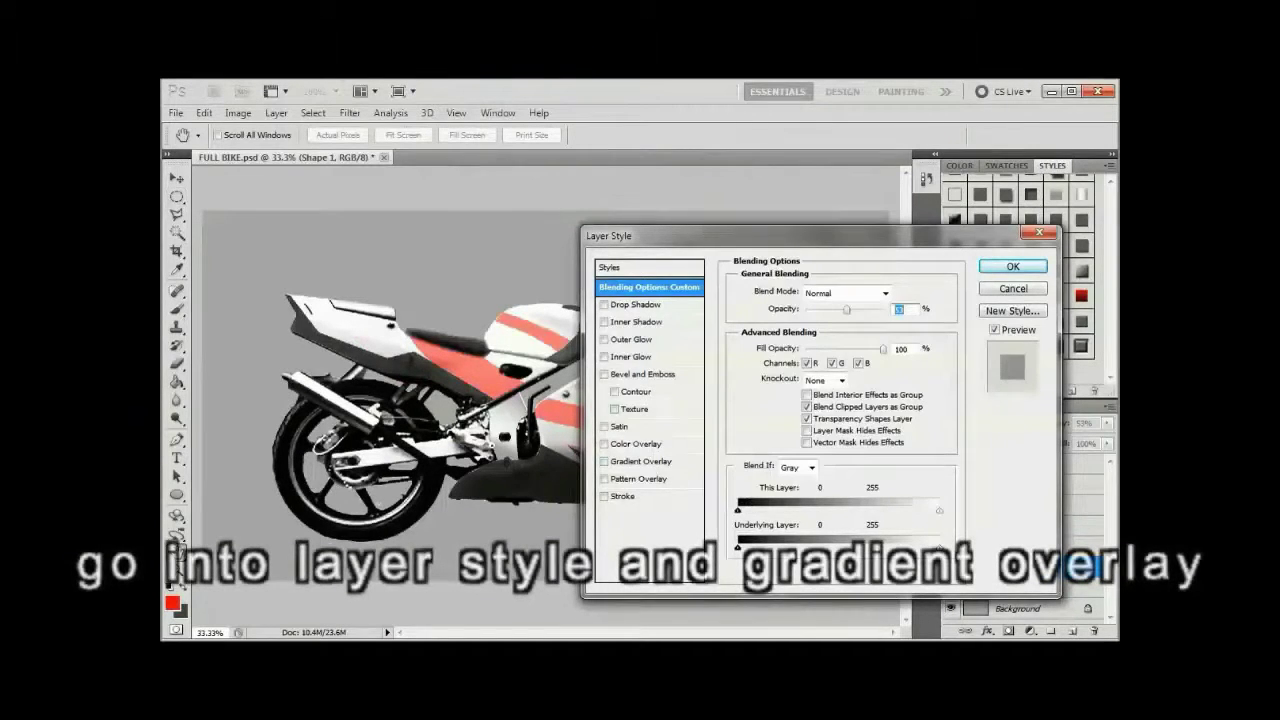
Add a Gradient Overlay to the Shape 1 layer and open its gradient with the Foreground to Background preset.
click(604, 461)
drag(700, 235, 693, 168)
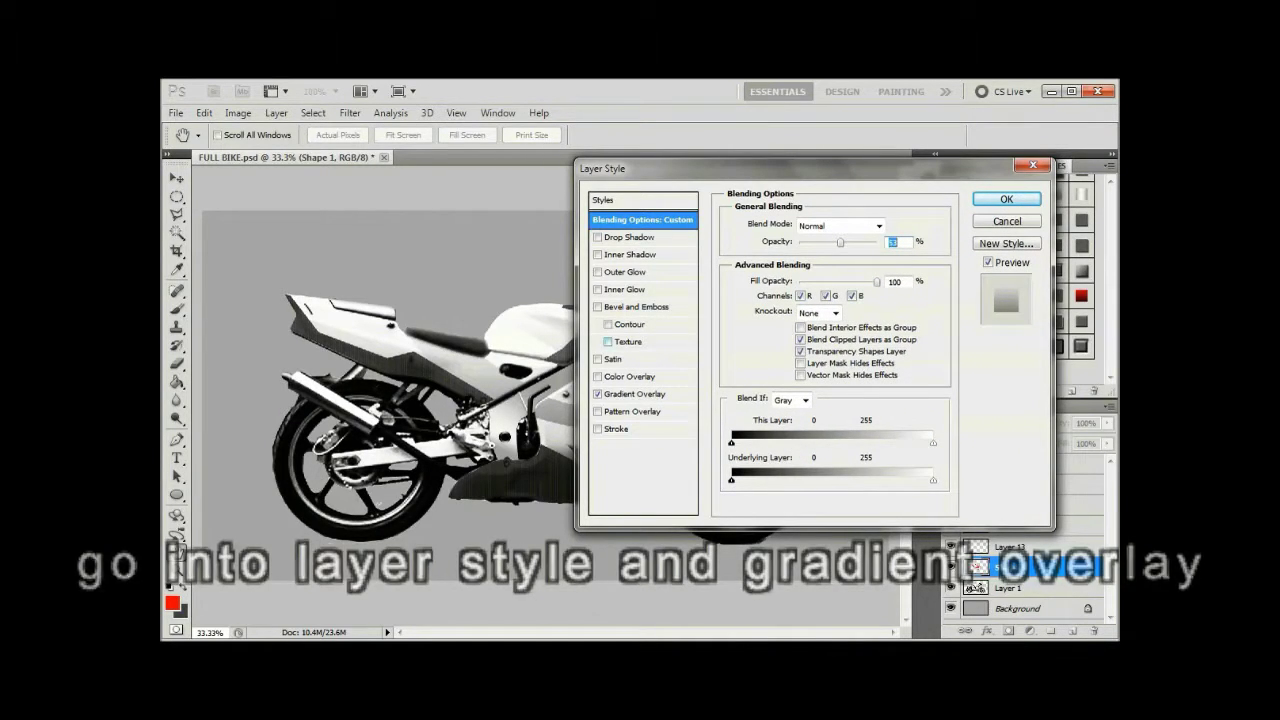
click(637, 394)
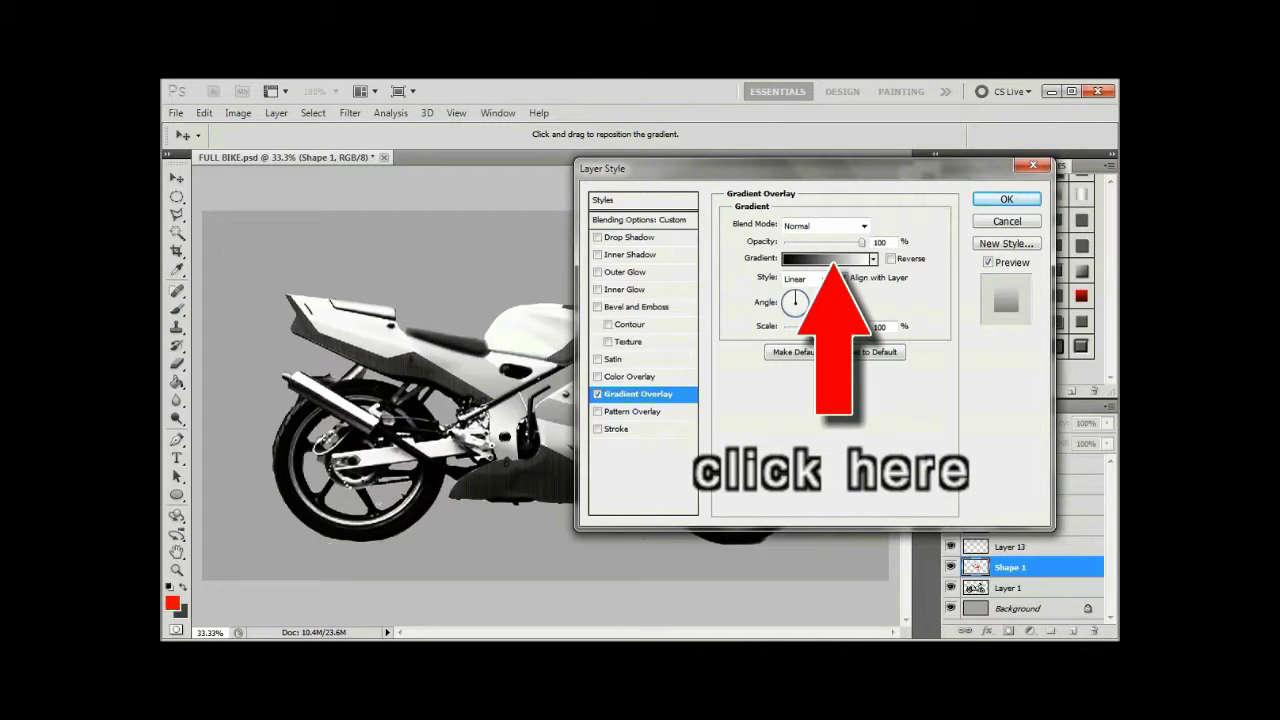
click(828, 258)
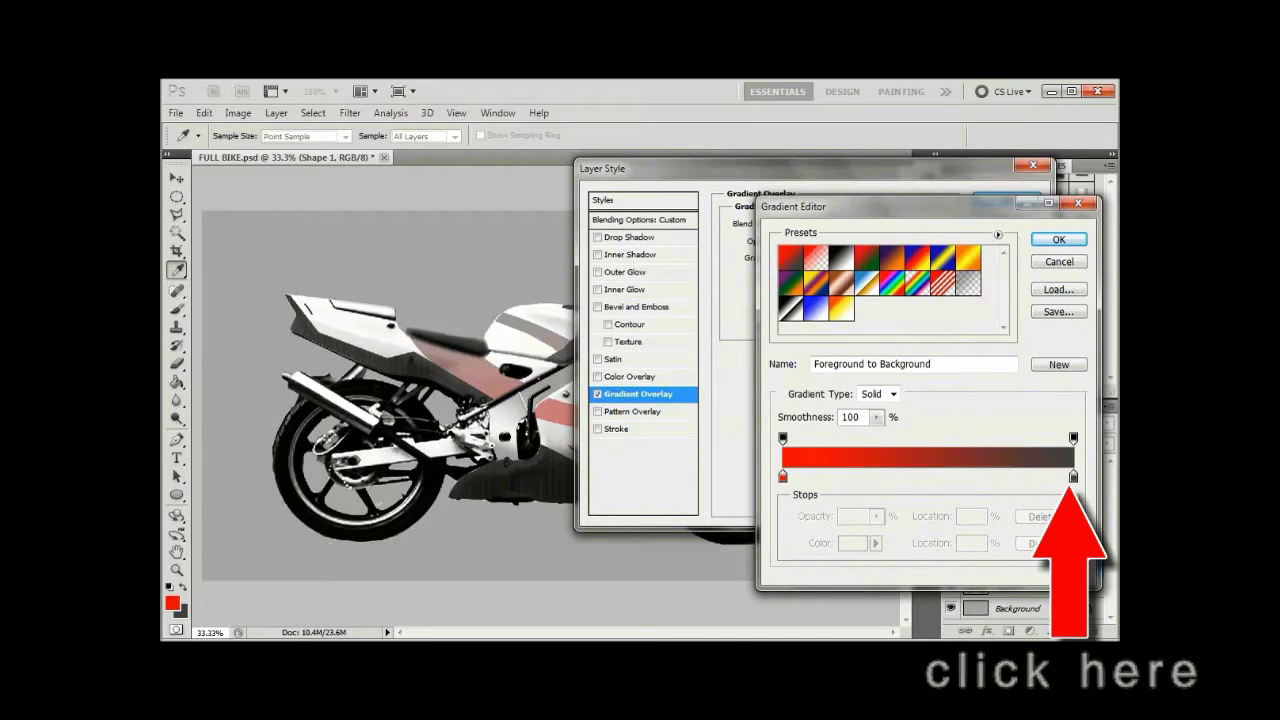
Set the gradient's dark end stop to yellow and shift the red-to-yellow midpoint close to the middle.
click(1073, 477)
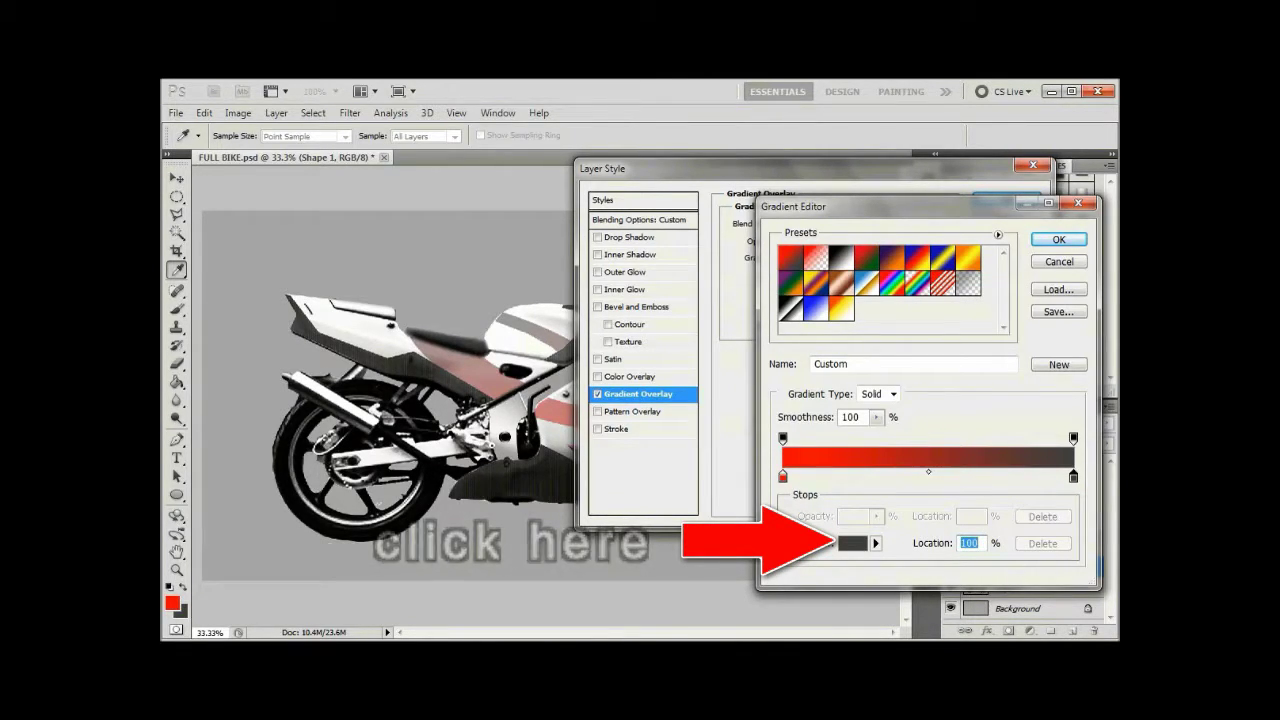
double_click(1073, 477)
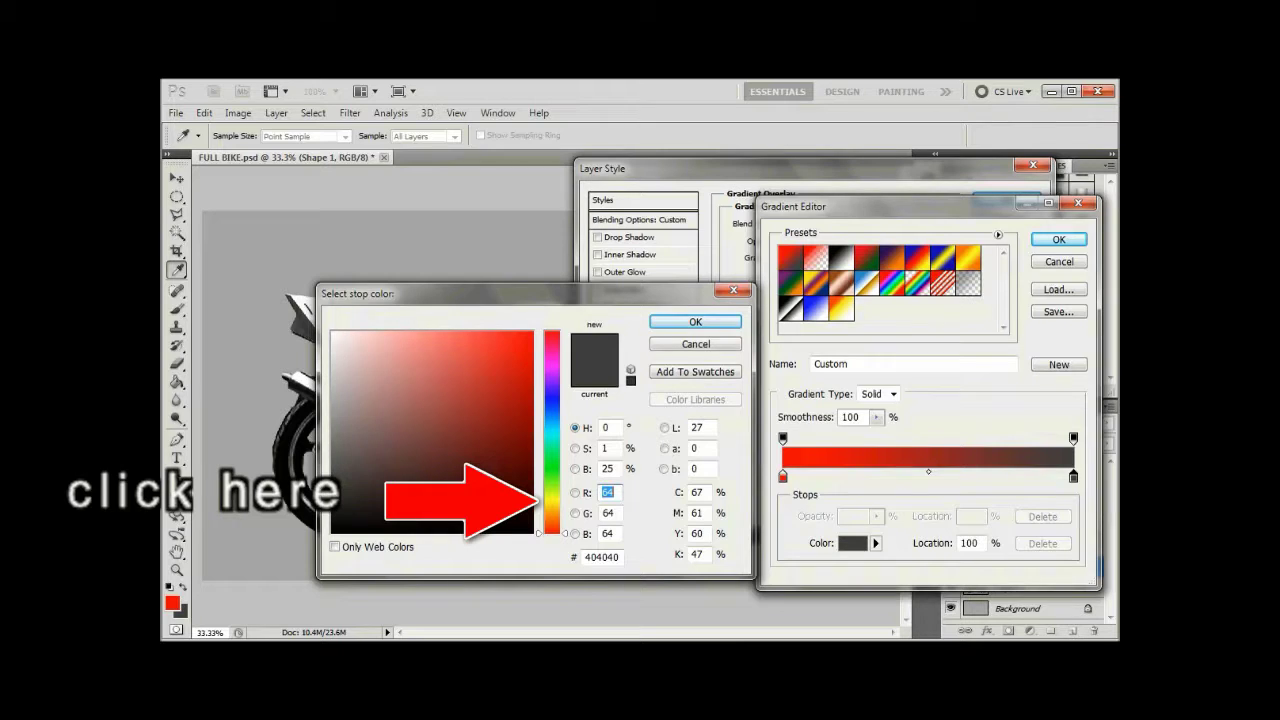
click(551, 499)
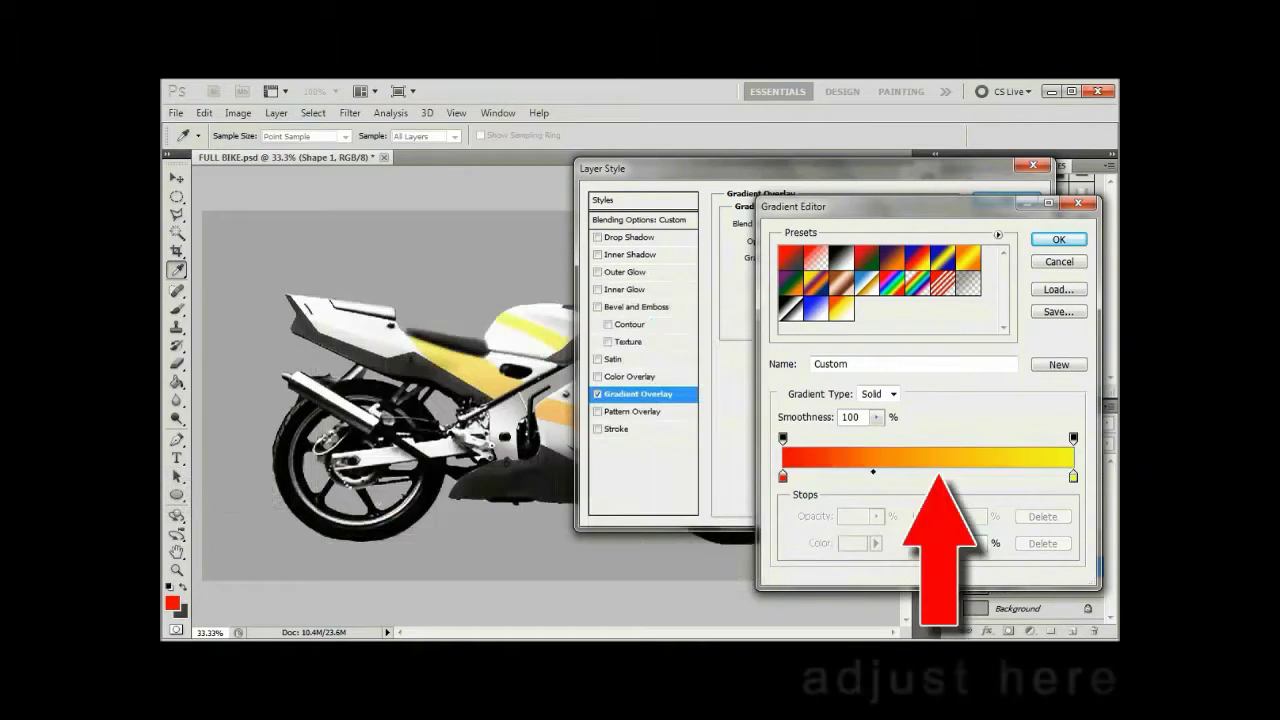
click(783, 476)
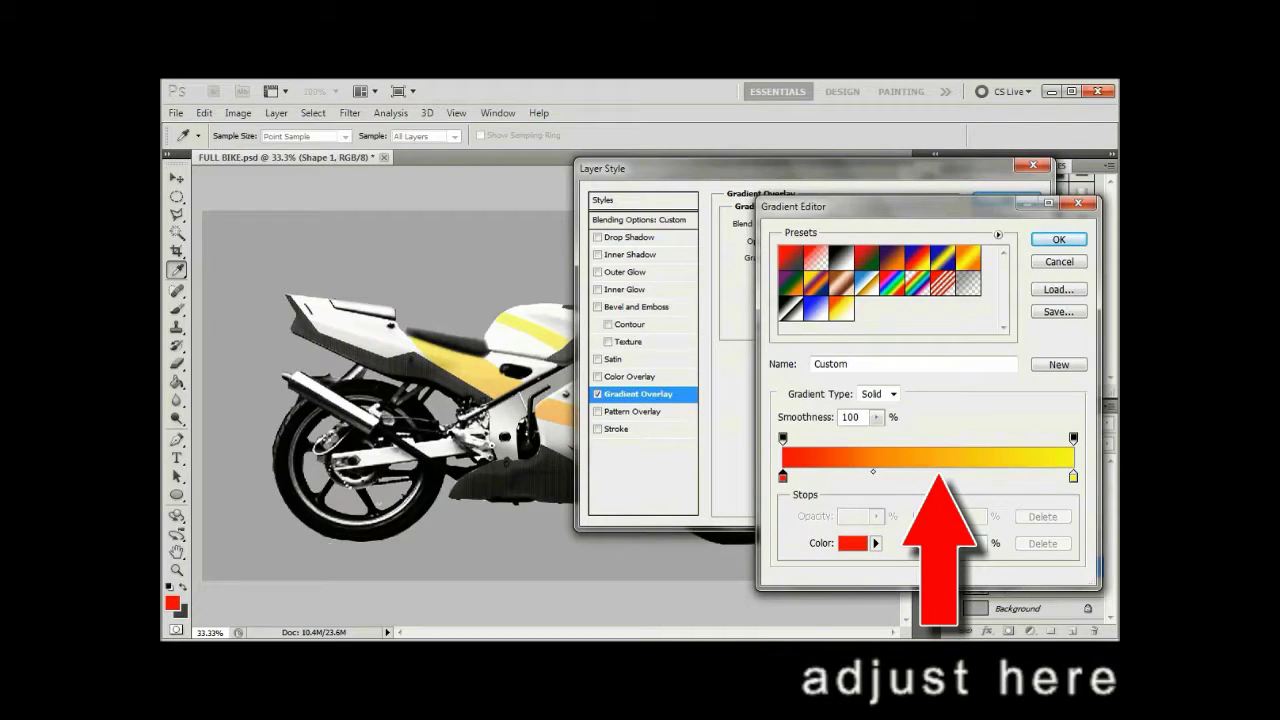
drag(873, 471, 913, 471)
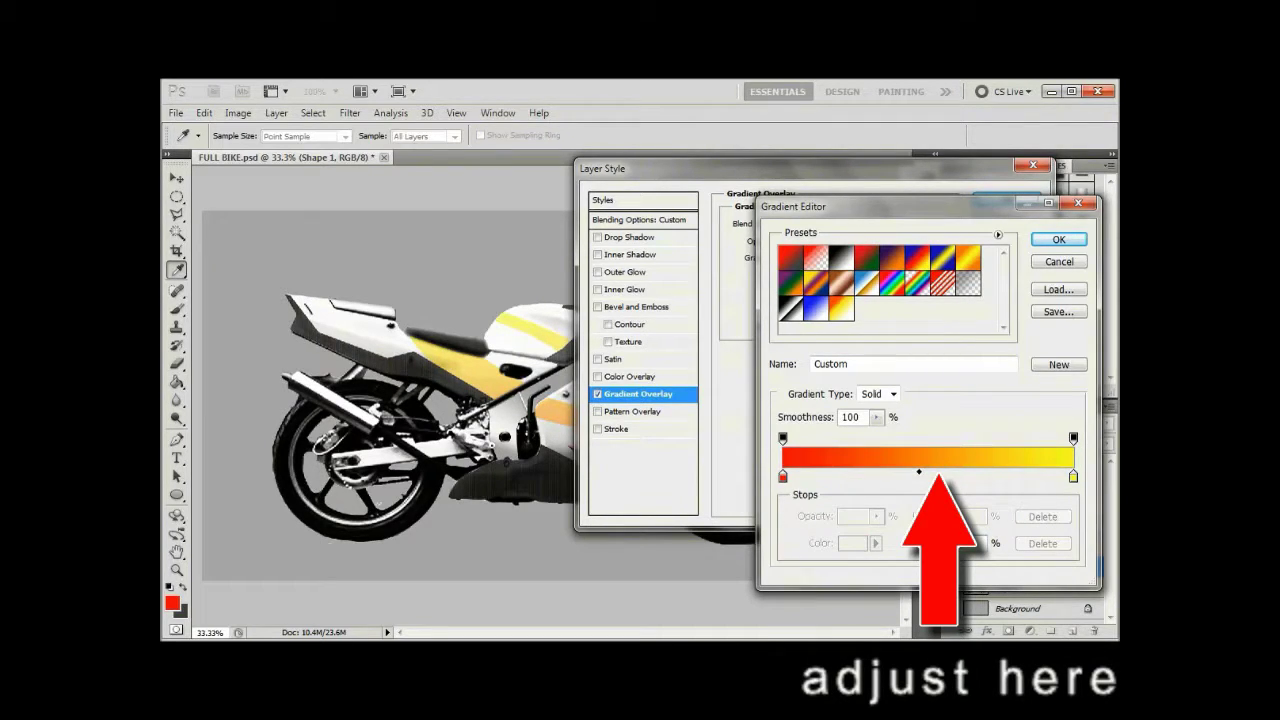
click(956, 477)
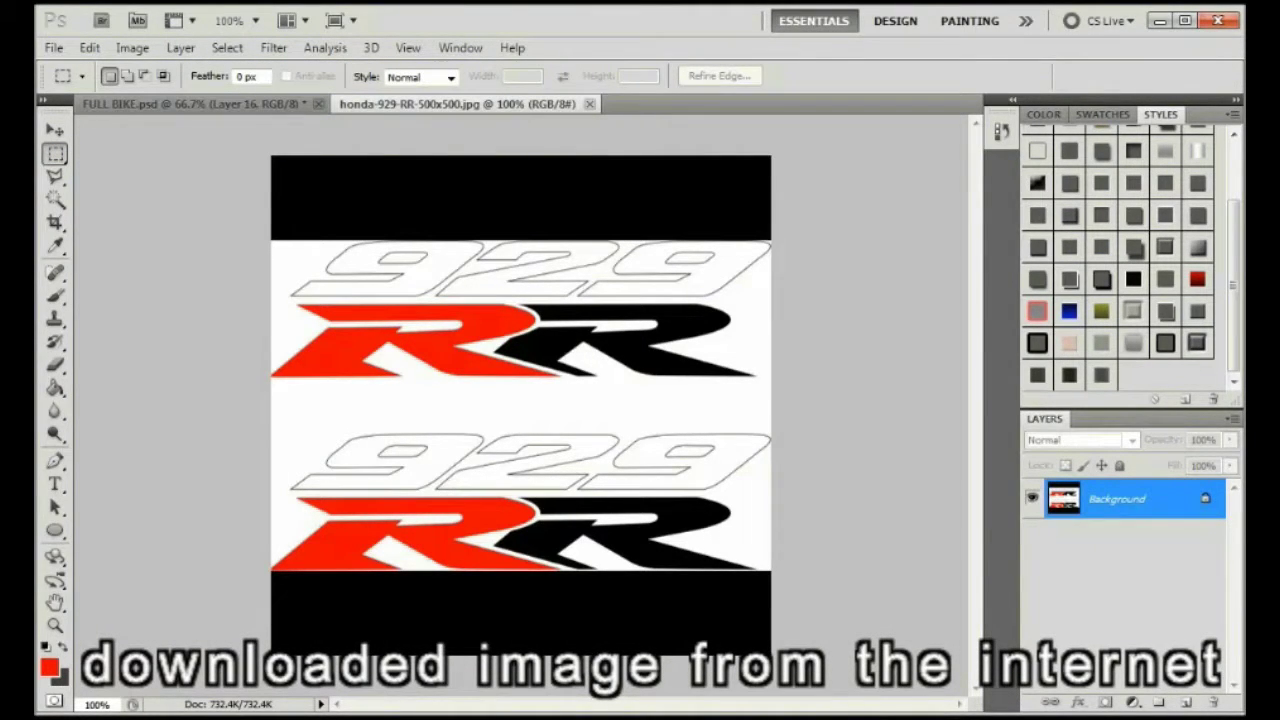
Select the upper RR logo in honda-929-RR-500x500.jpg, place it beside the tank in FULL BIKE.psd, and close the logo image.
drag(515, 385, 770, 385)
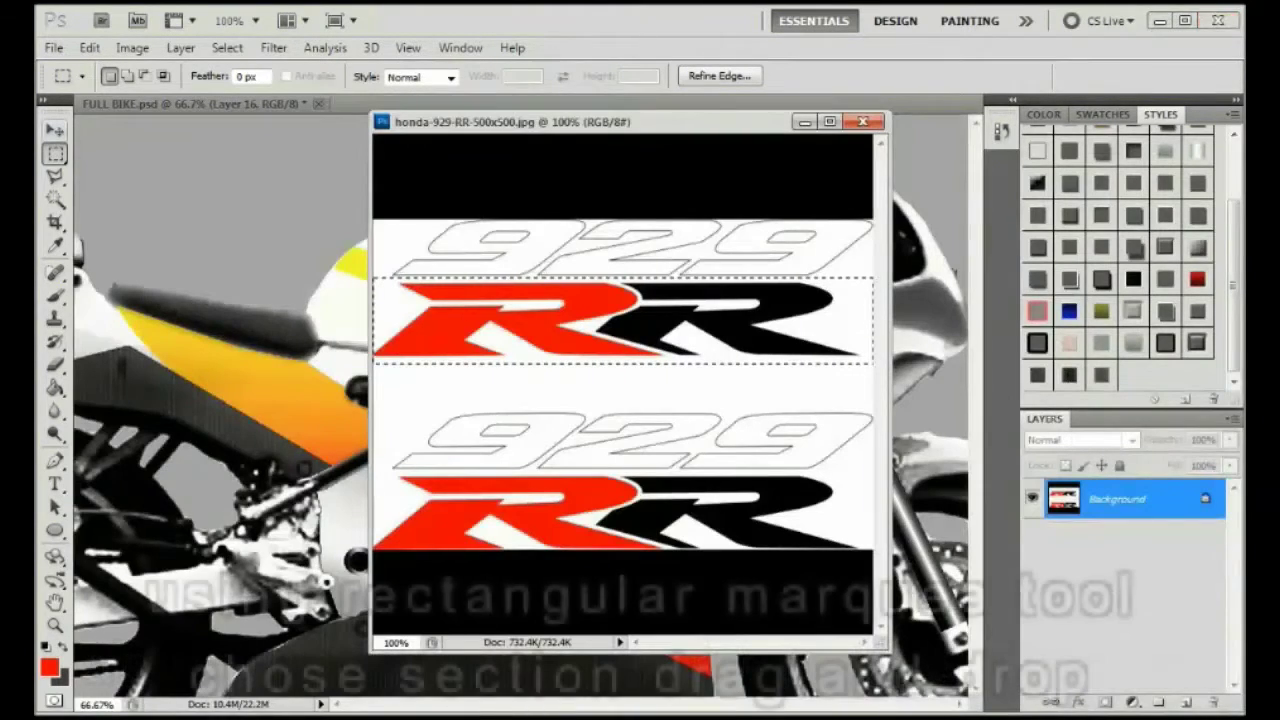
key(v)
drag(620, 330, 291, 330)
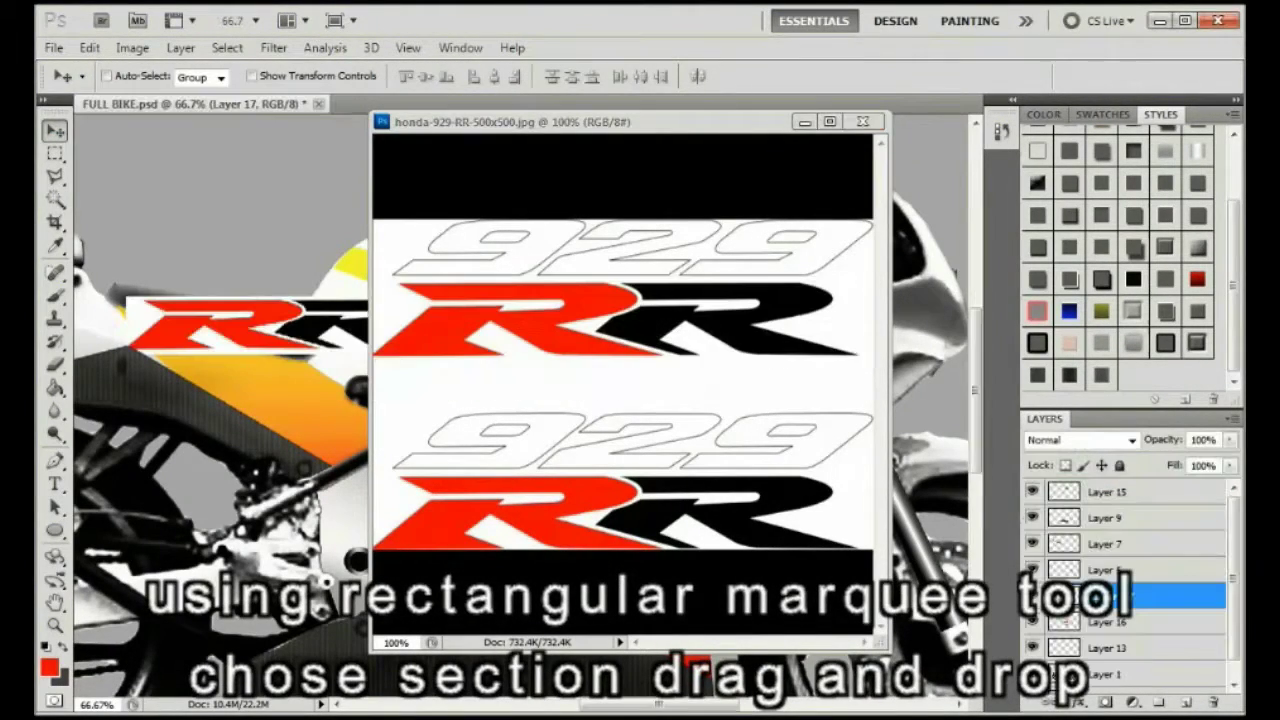
click(862, 121)
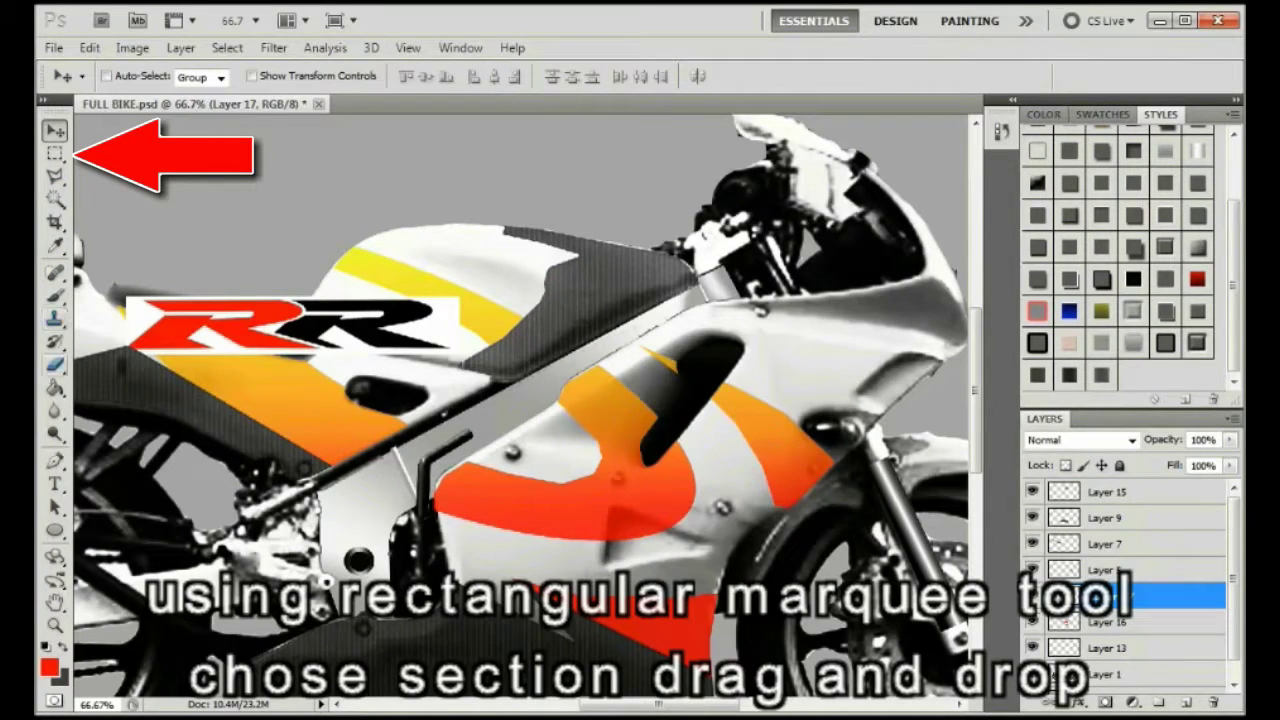
Select the white background around the RR logo with the Magic Wand and erase it.
click(55, 387)
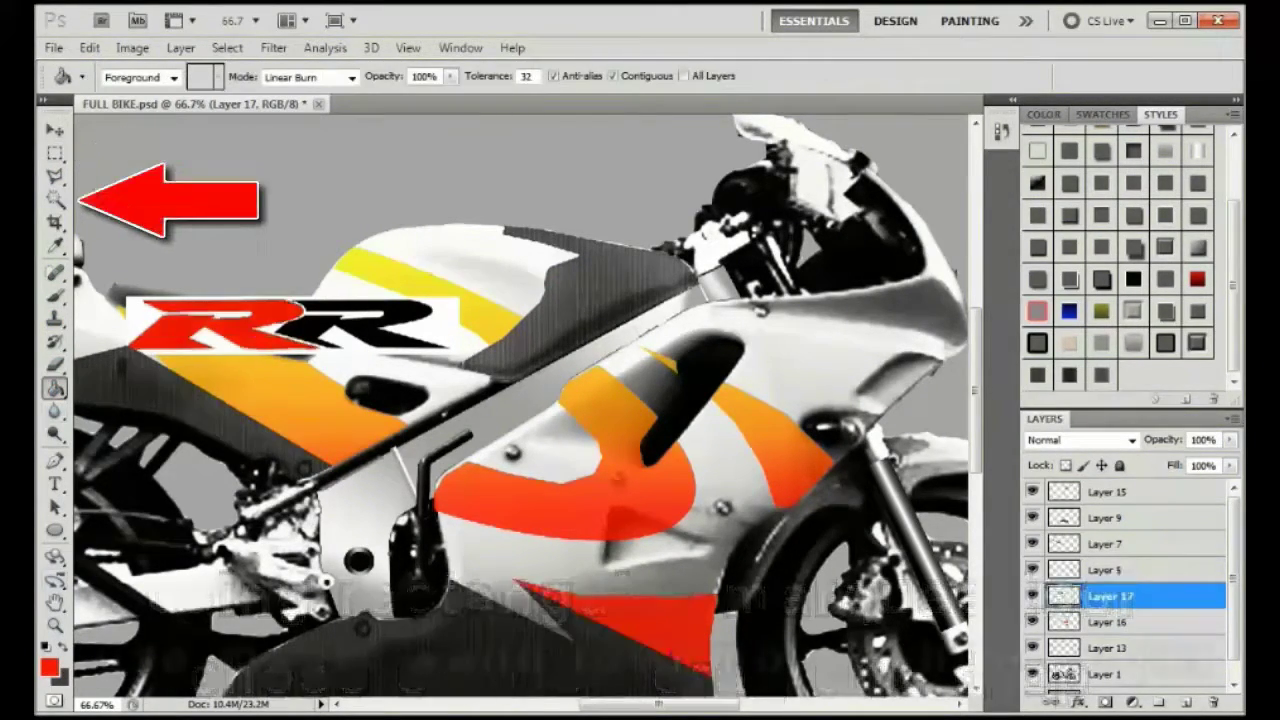
click(55, 199)
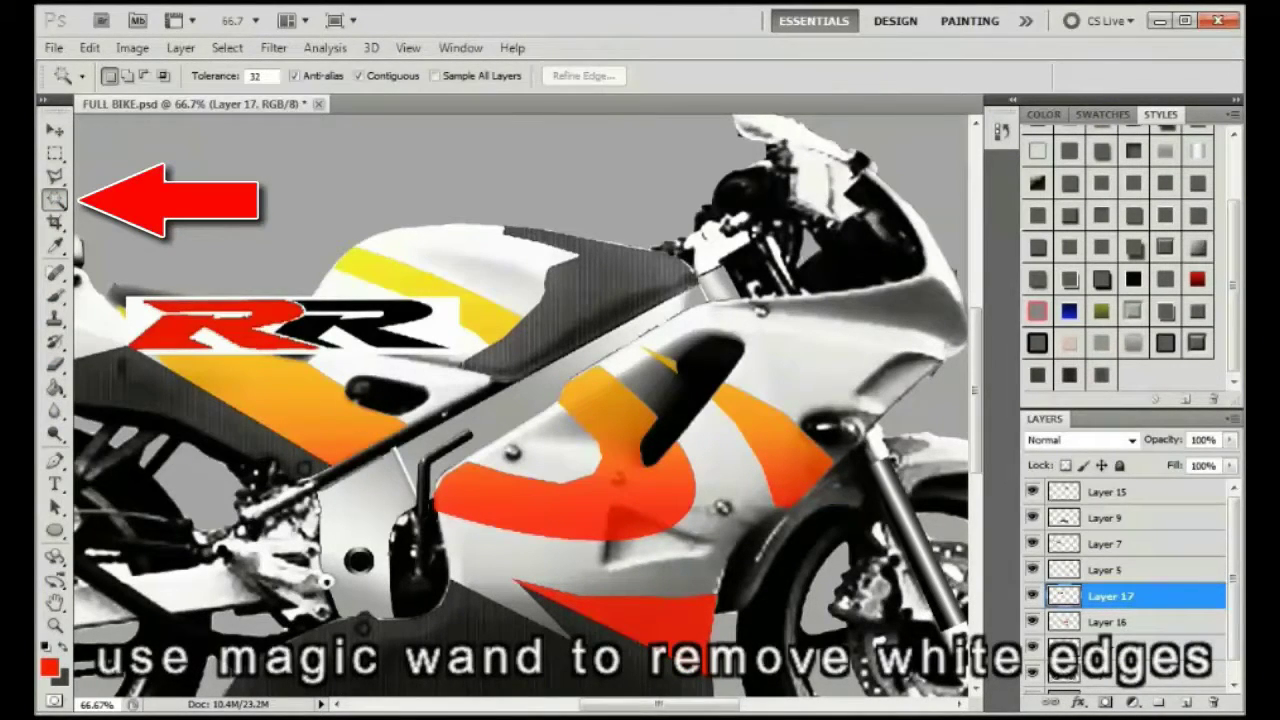
click(440, 318)
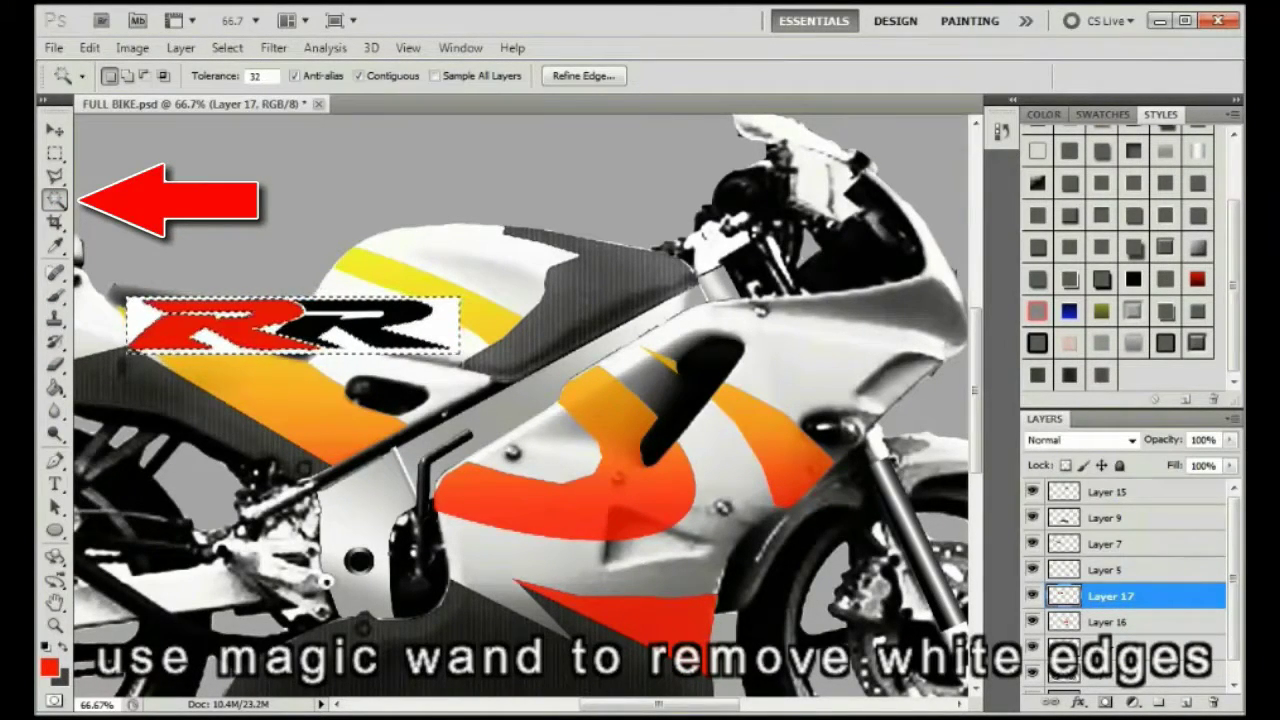
key(e)
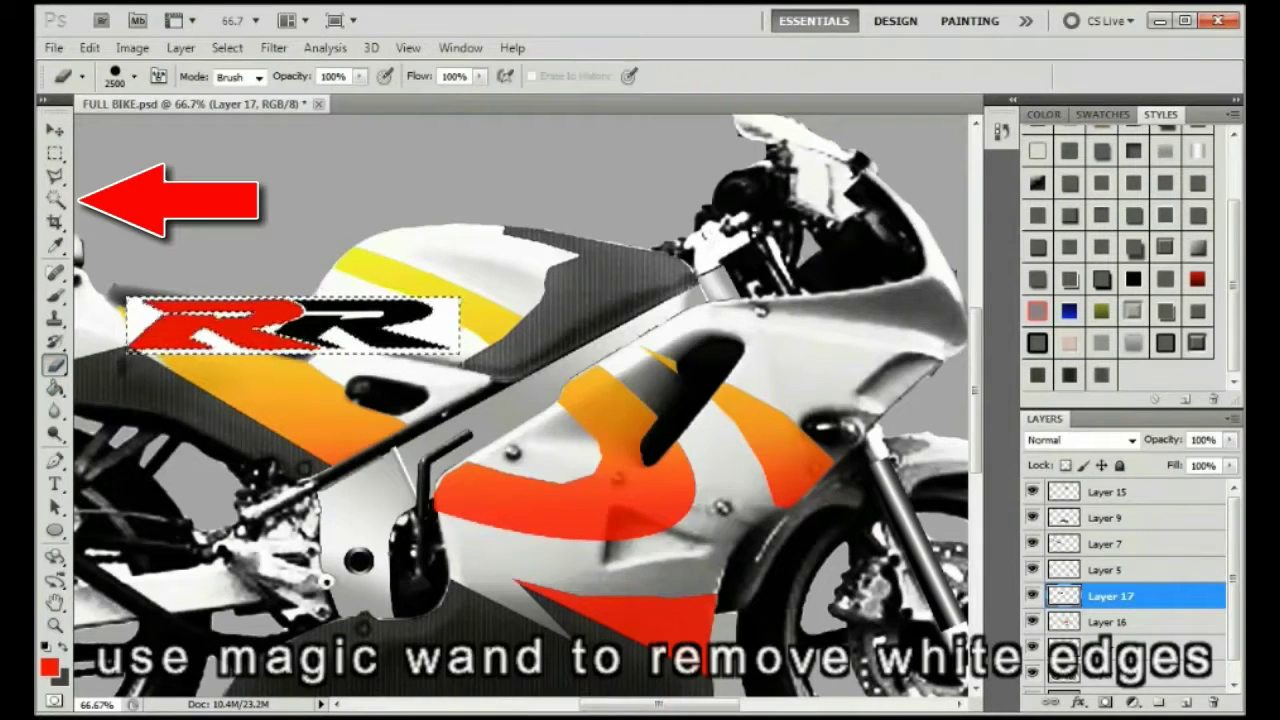
key(Delete)
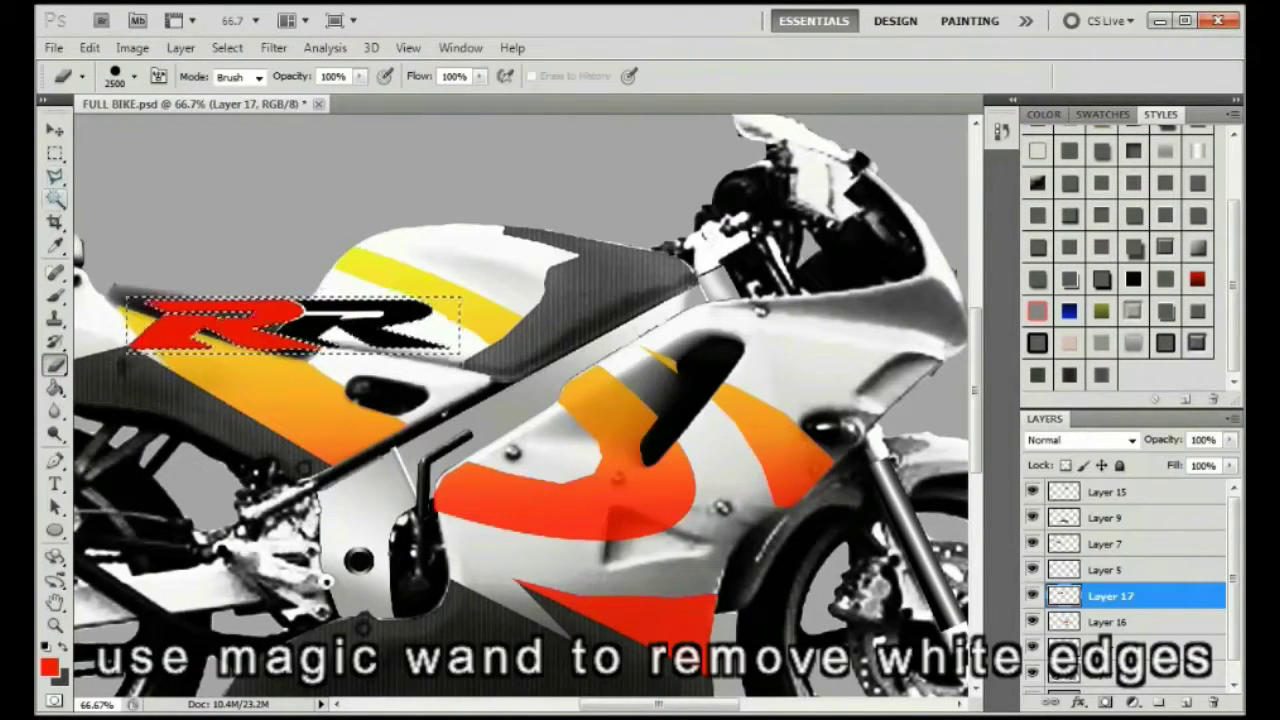
Clear the remaining white area between the RR letters with a Magic Wand selection and deselect.
click(55, 199)
click(340, 314)
key(e)
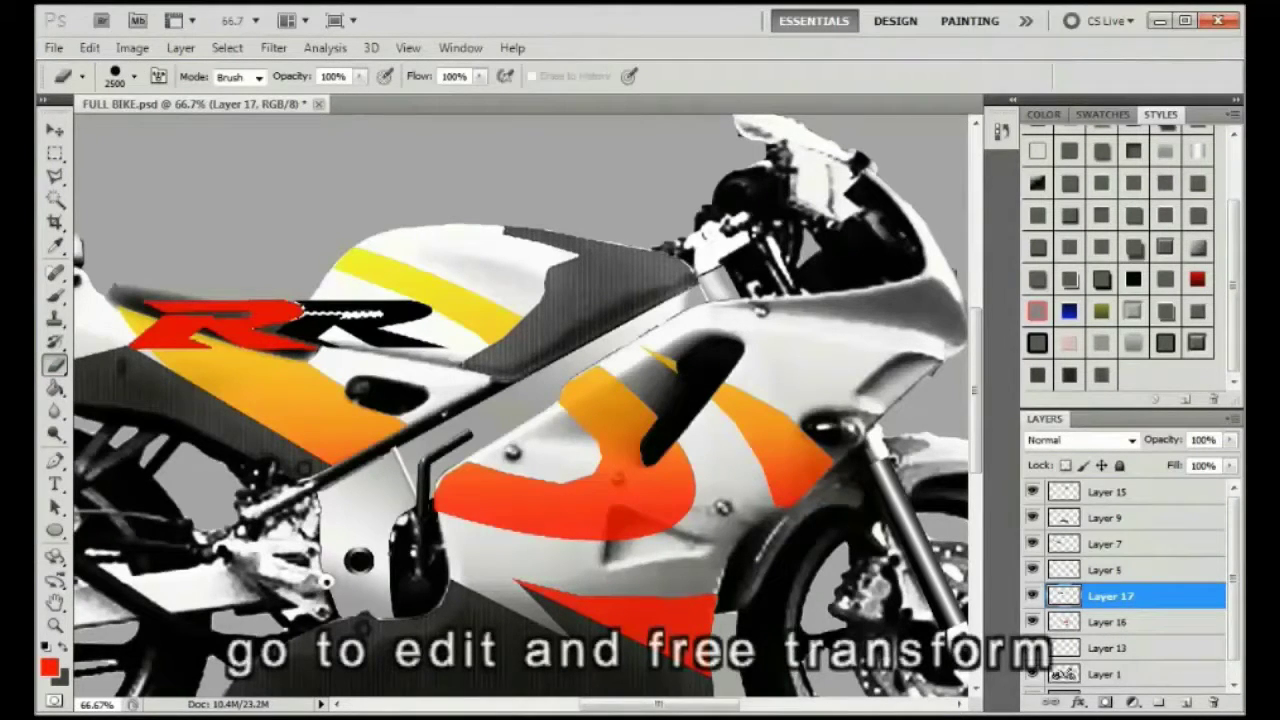
Move the RR logo from the tank area down onto the side fairing.
key(v)
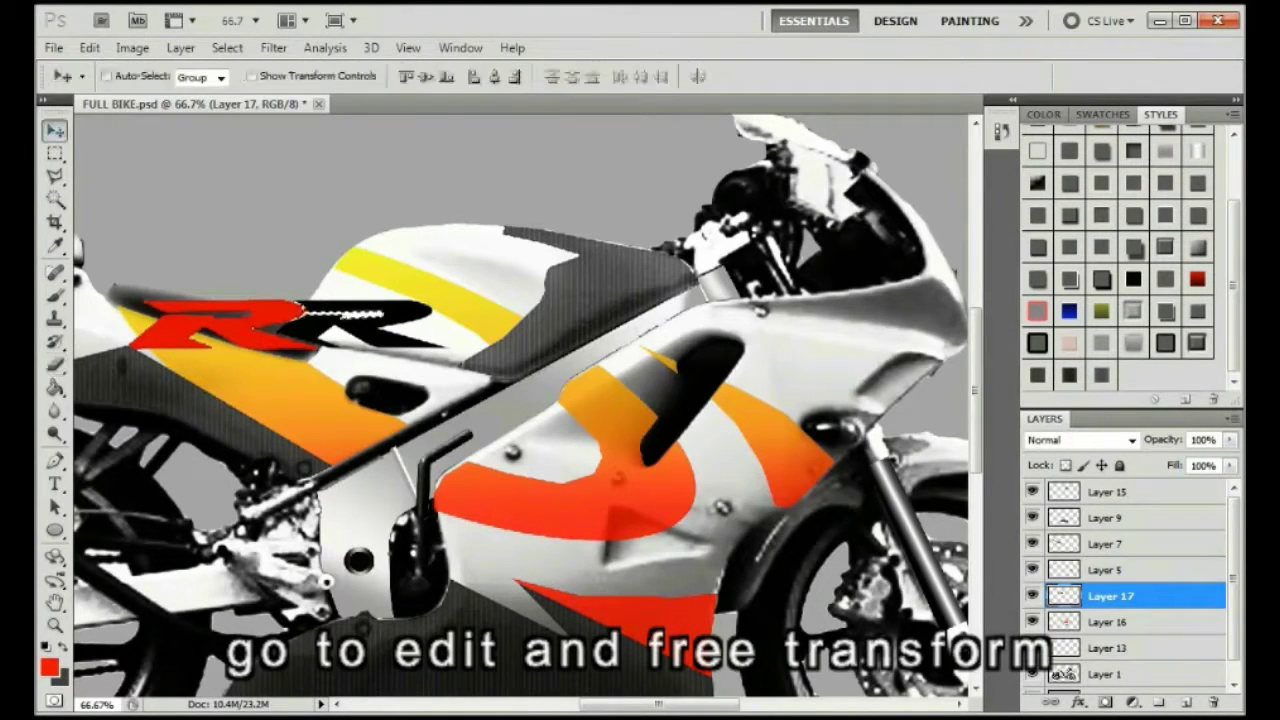
key(m)
key(v)
drag(288, 324, 492, 482)
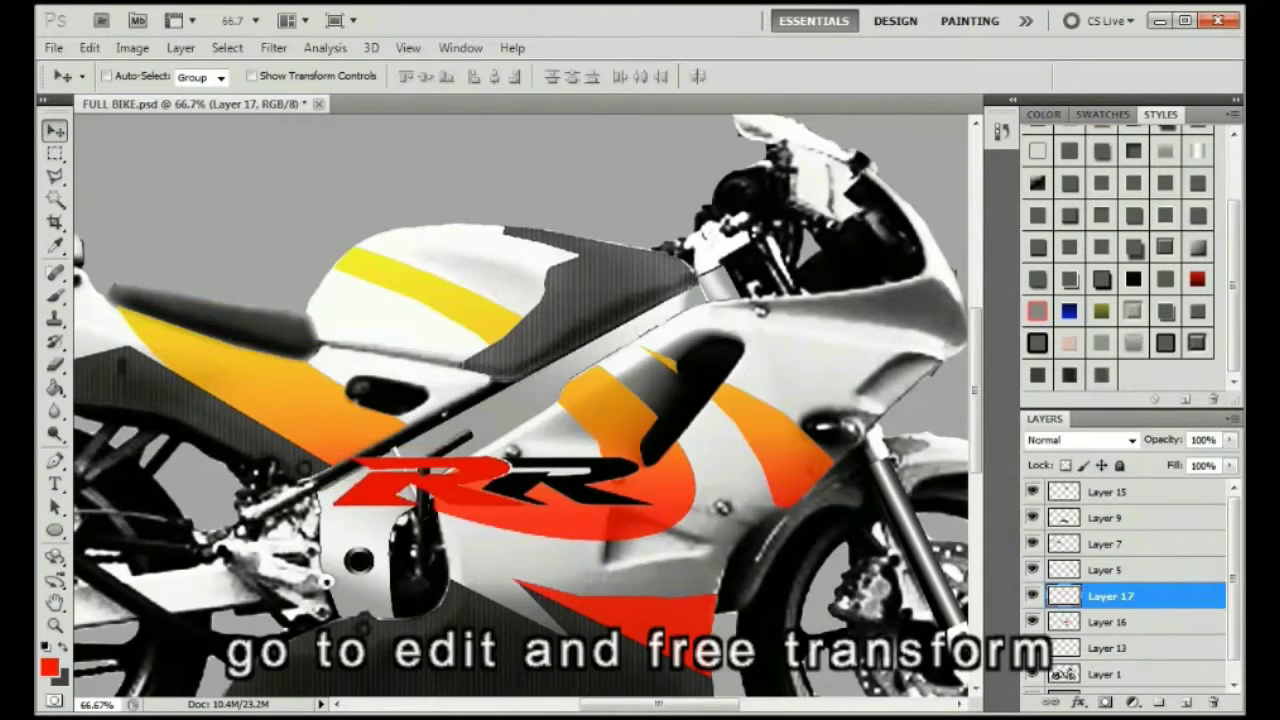
Free-transform the RR logo, enlarging and tilting it down toward the front wheel so it spans the side fairing.
click(89, 47)
click(170, 386)
drag(660, 532, 664, 462)
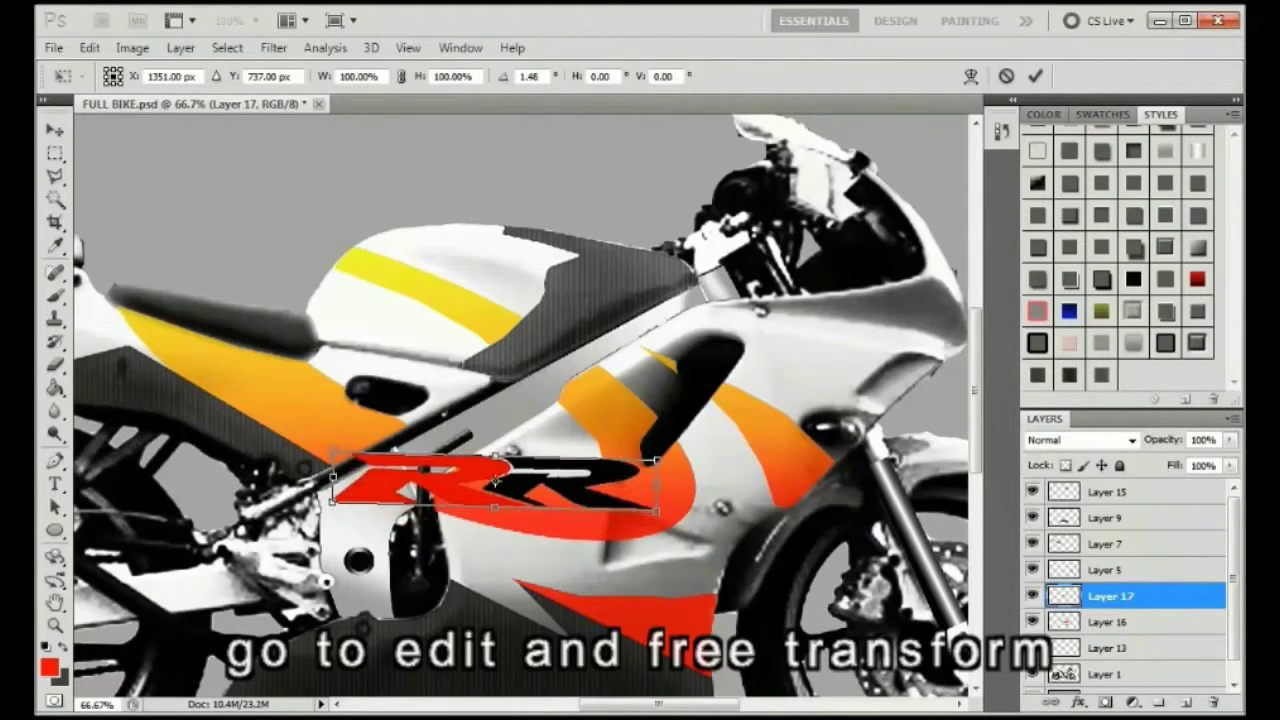
mouse_move(494, 460)
mouse_down()
mouse_move(495, 385)
mouse_move(494, 454)
mouse_up()
drag(334, 451, 217, 448)
drag(423, 458, 482, 388)
drag(728, 342, 726, 420)
drag(478, 434, 452, 502)
drag(500, 440, 562, 512)
drag(750, 572, 698, 552)
drag(600, 500, 640, 520)
drag(782, 486, 783, 500)
drag(388, 421, 419, 435)
drag(611, 430, 599, 456)
drag(783, 514, 782, 525)
key(v)
key(Return)
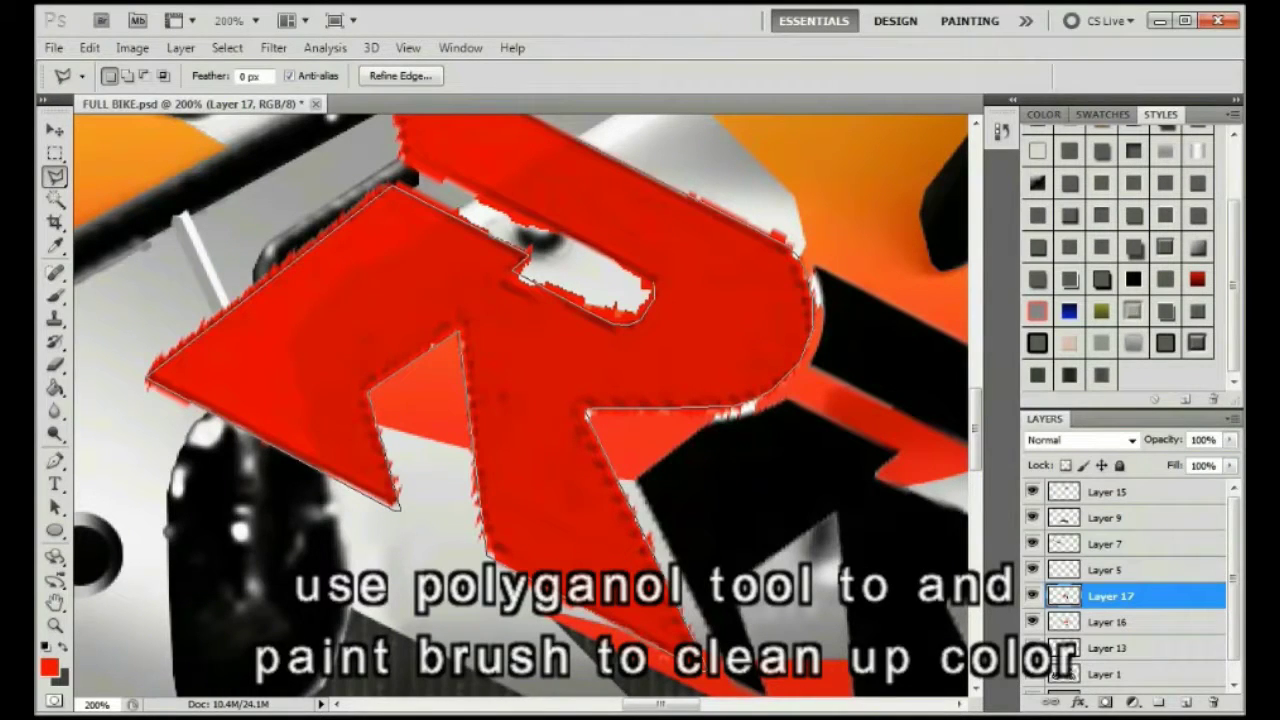
Close a polygonal lasso outline around the red R and paint its interior solid red with the Brush.
click(408, 161)
click(527, 117)
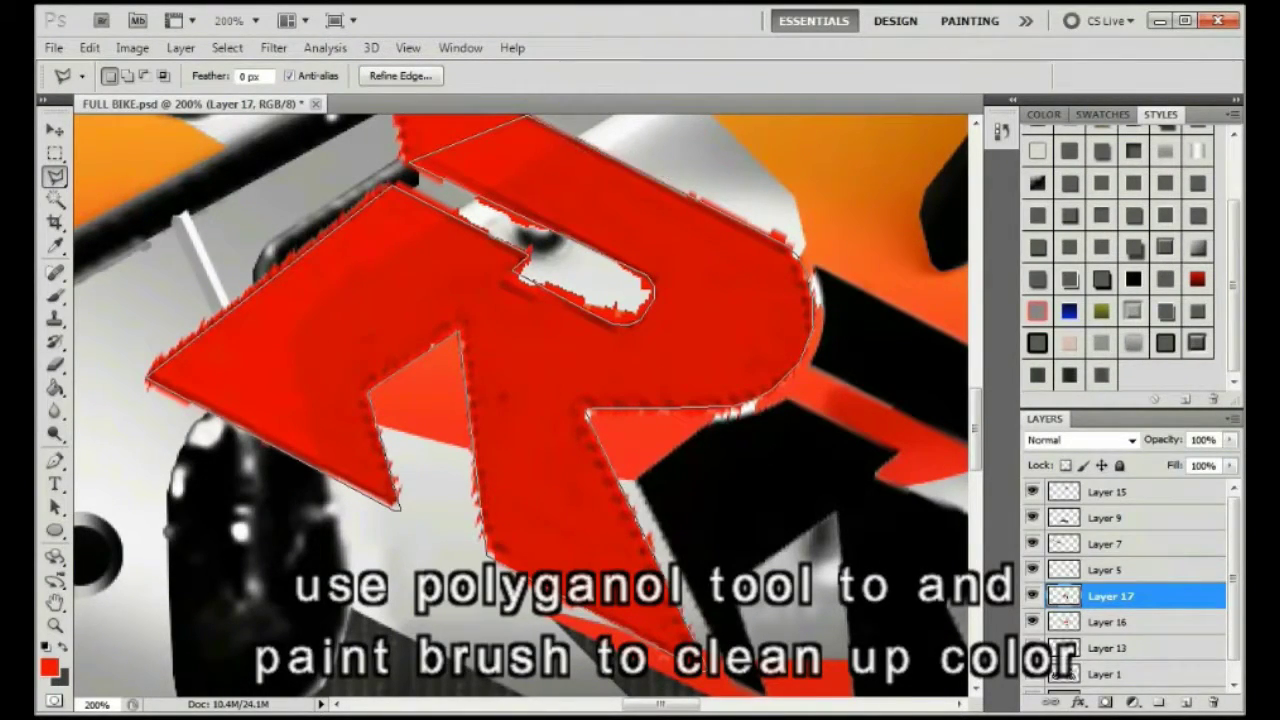
double_click(398, 507)
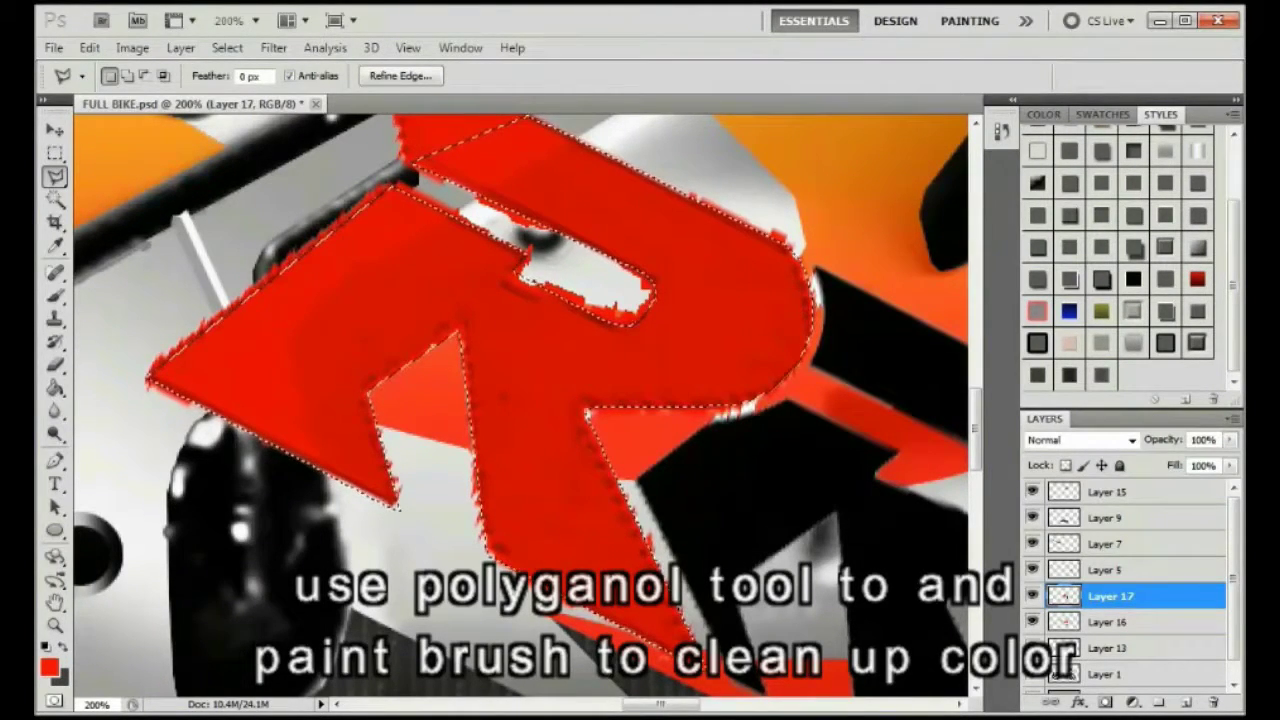
double_click(1150, 596)
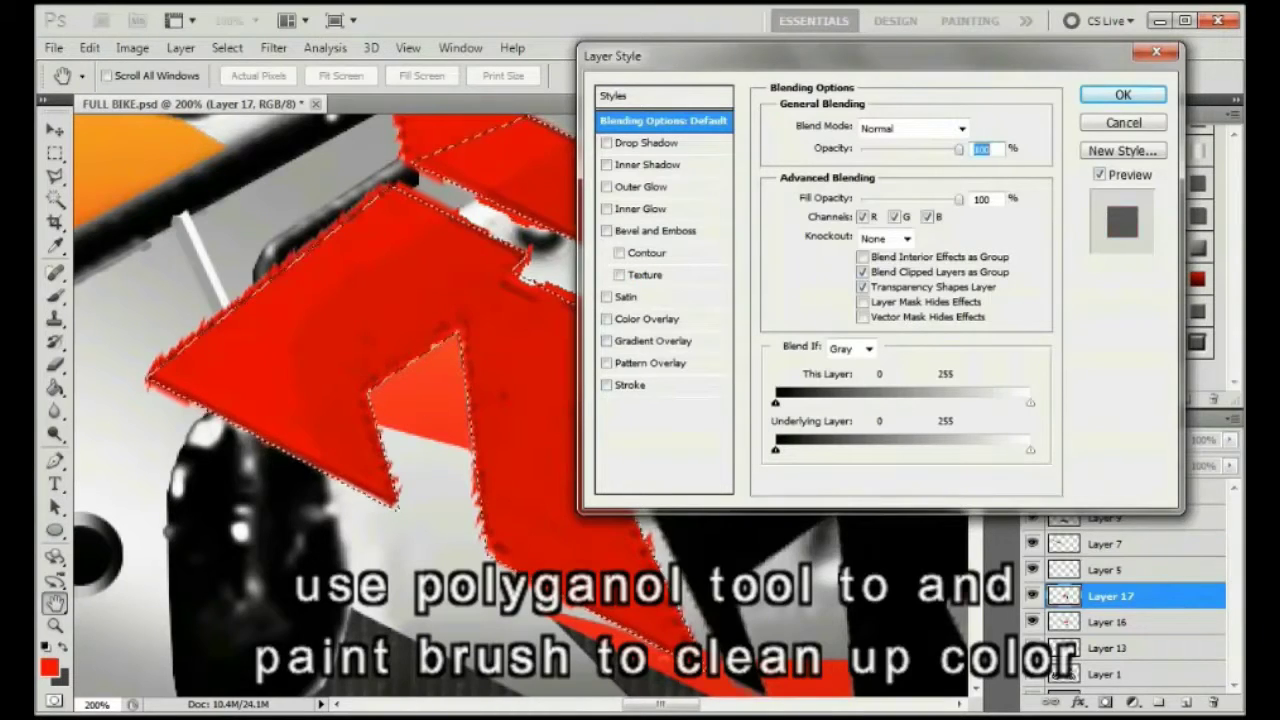
click(606, 319)
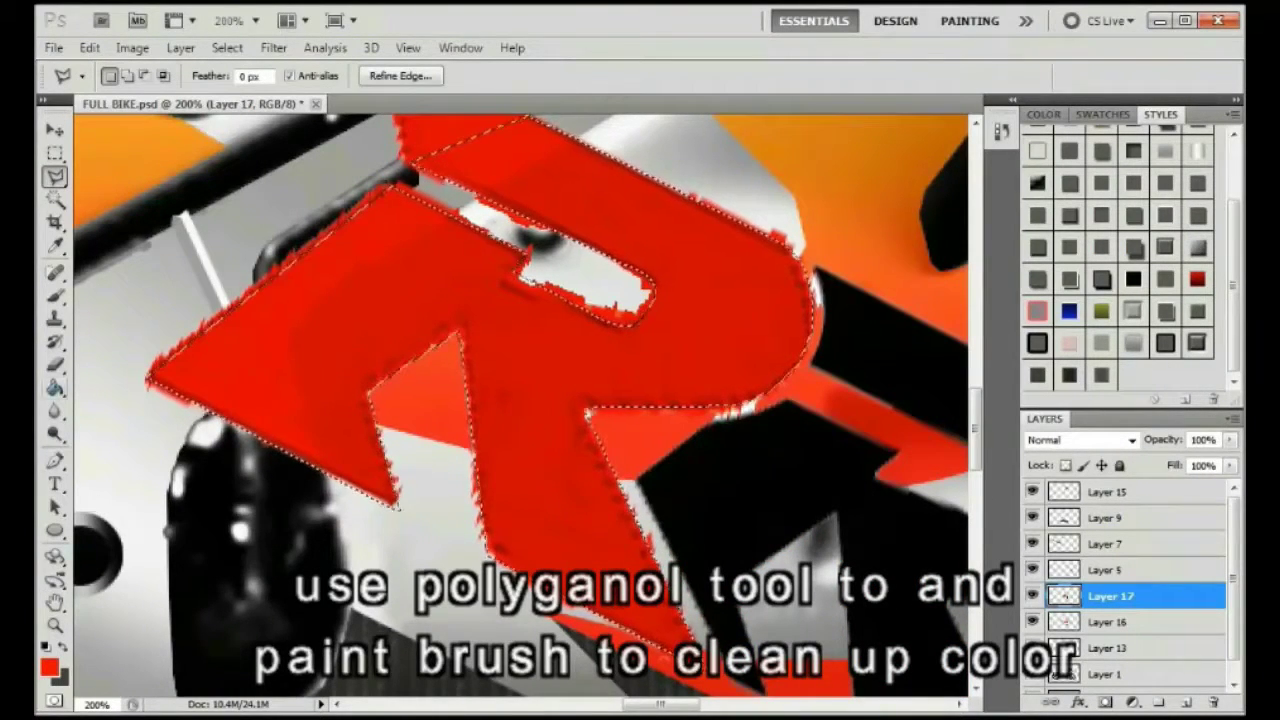
key(g)
key(b)
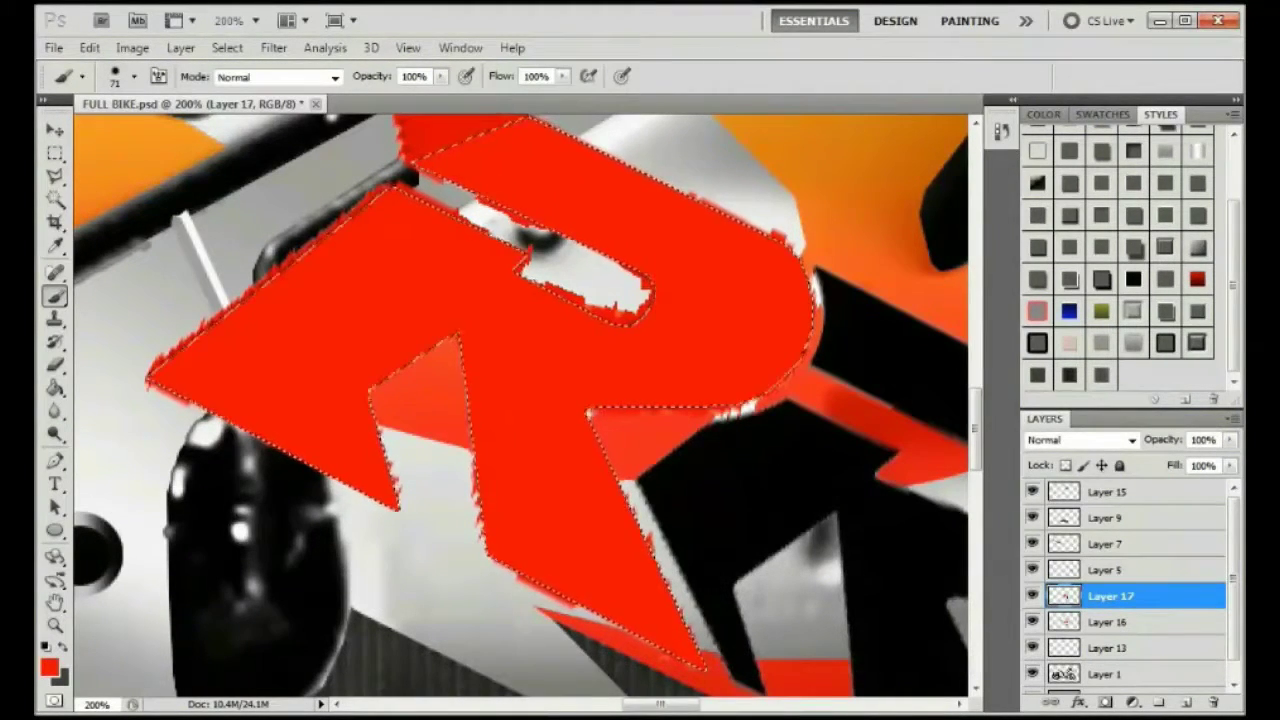
Invert the selection around the red R.
key(v)
right_click(380, 266)
key(Escape)
key(l)
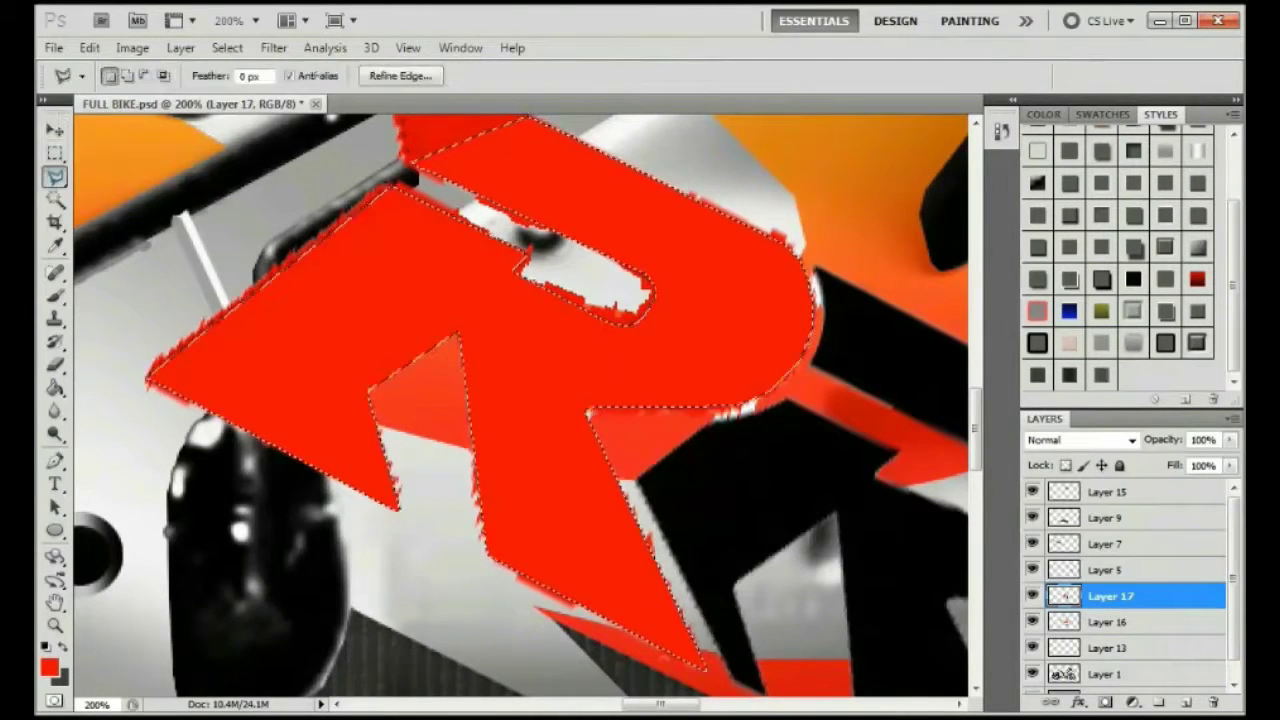
right_click(364, 289)
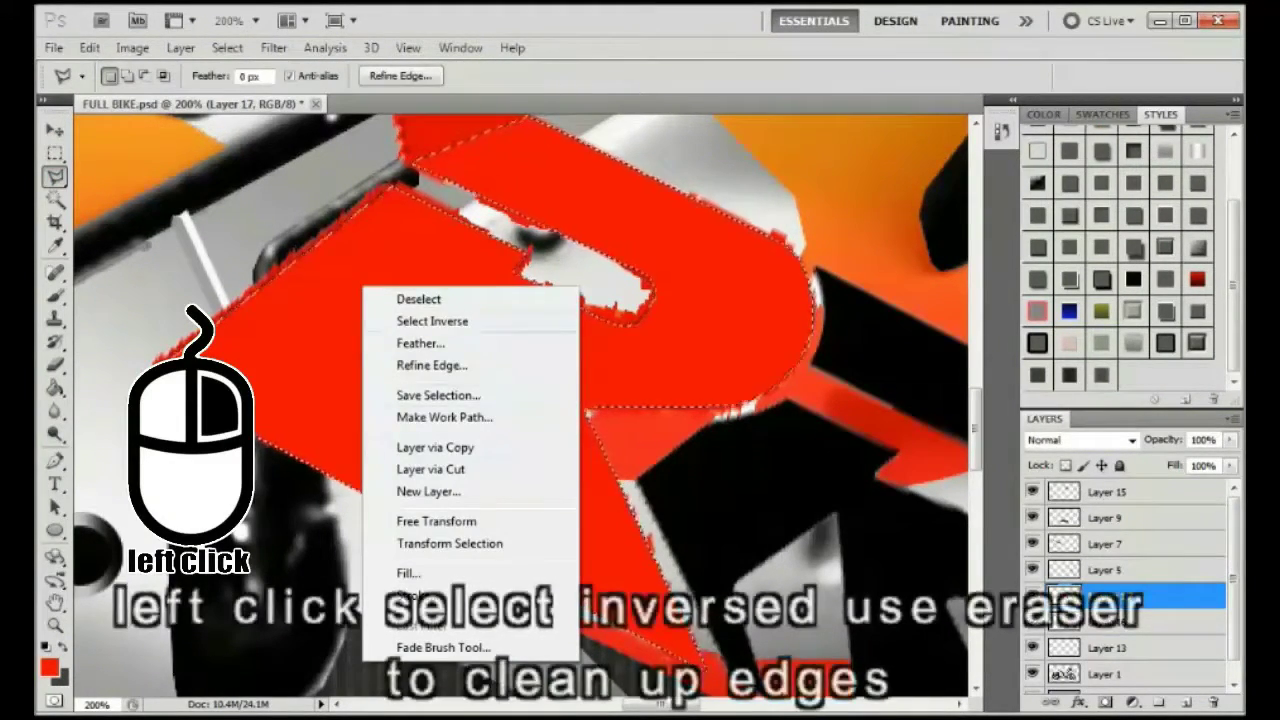
click(432, 321)
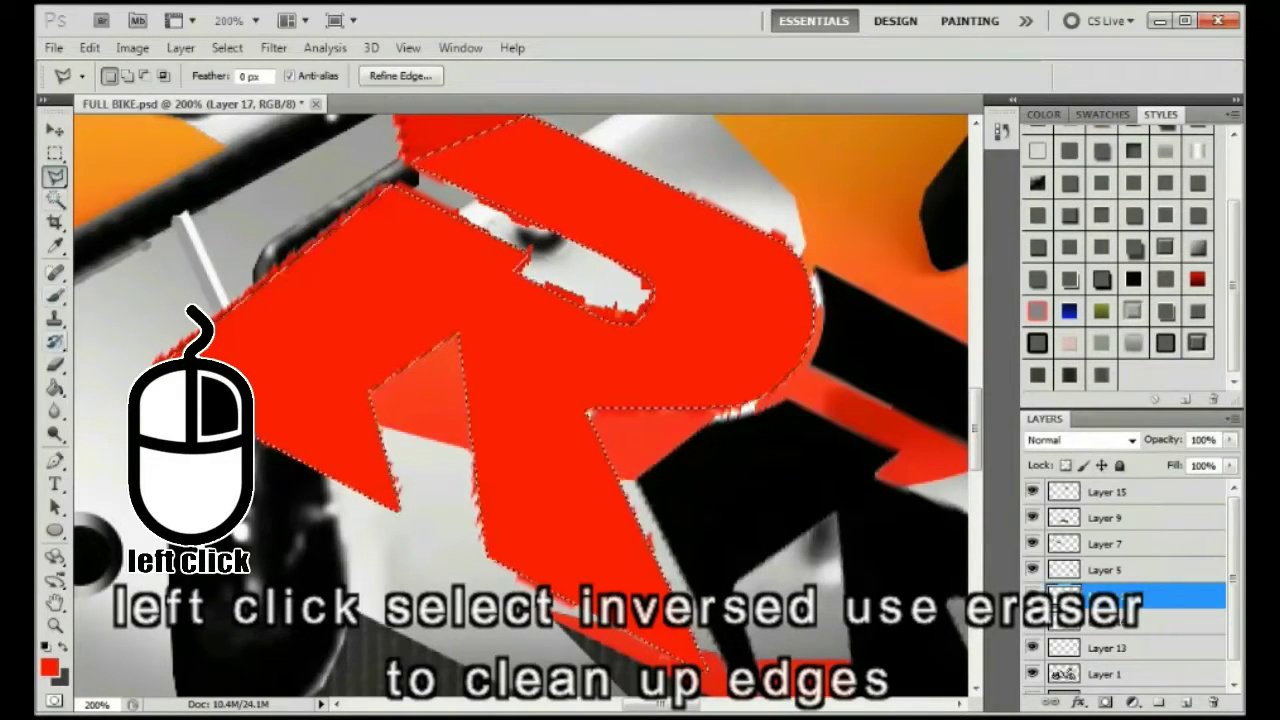
Erase the jagged edges outside the red R with a 40 px eraser, redoing a faulty stroke, and deselect.
click(55, 365)
right_click(306, 345)
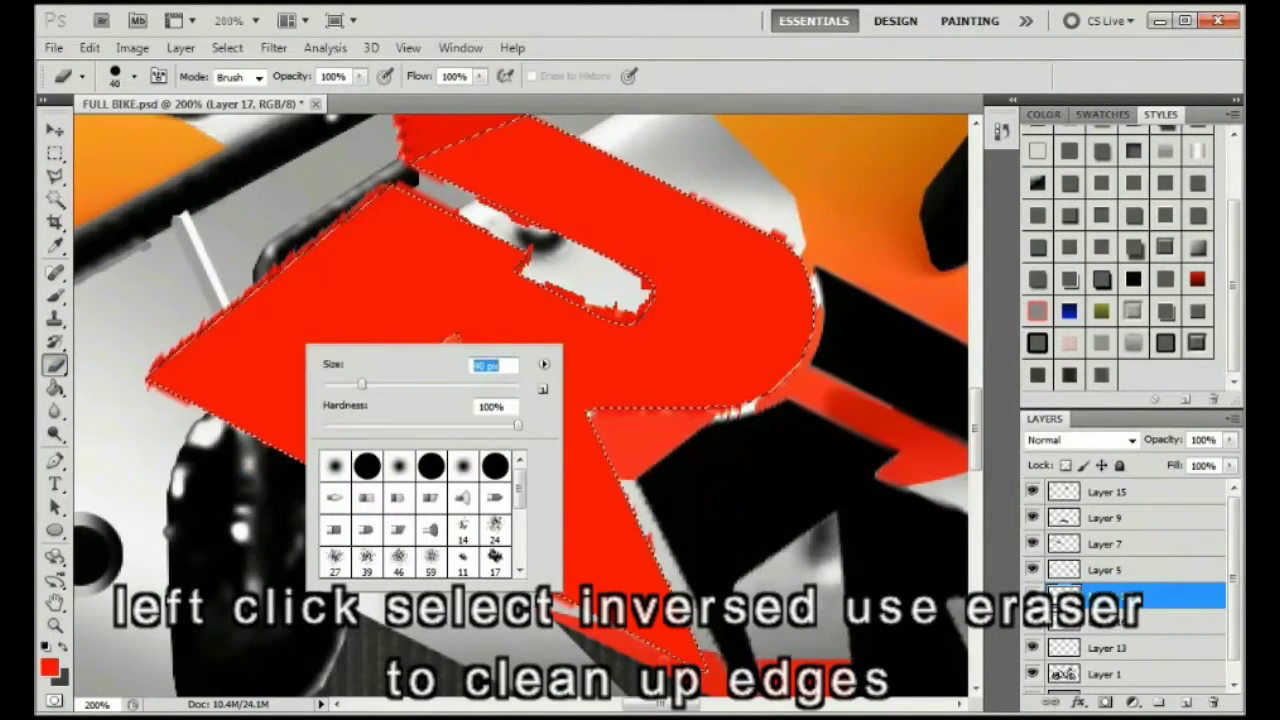
text(40)
key(Return)
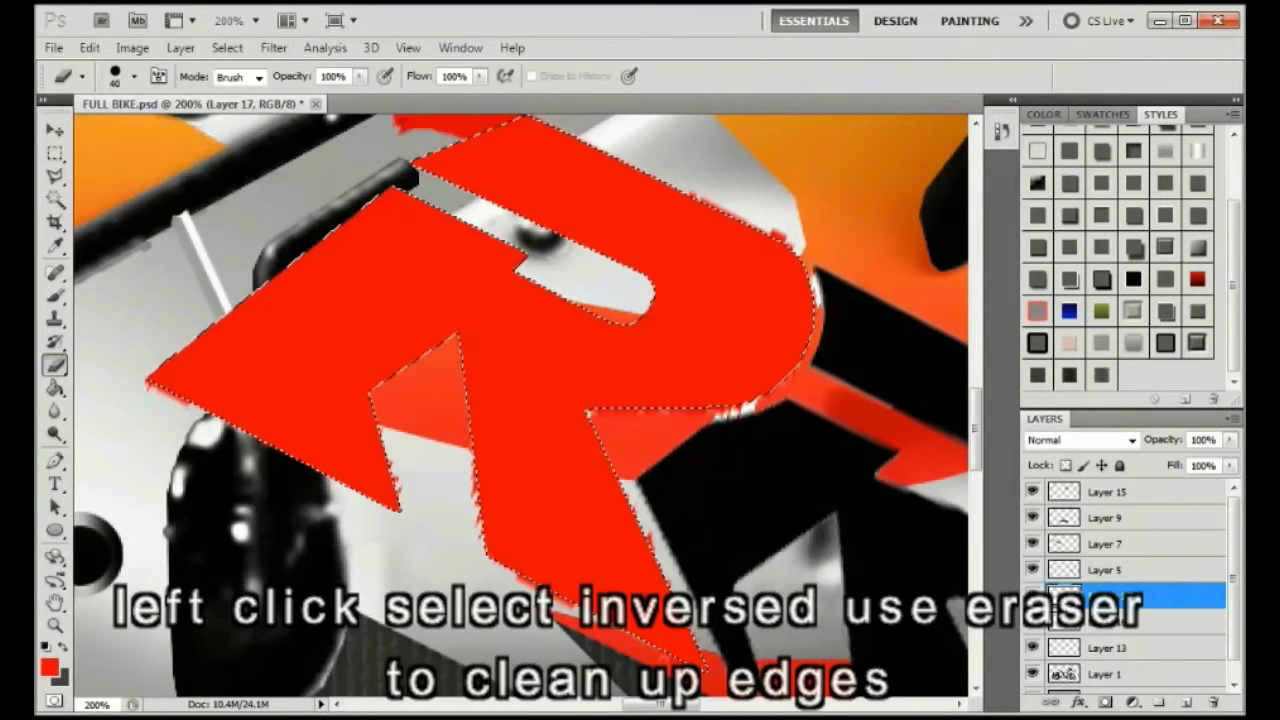
click(90, 49)
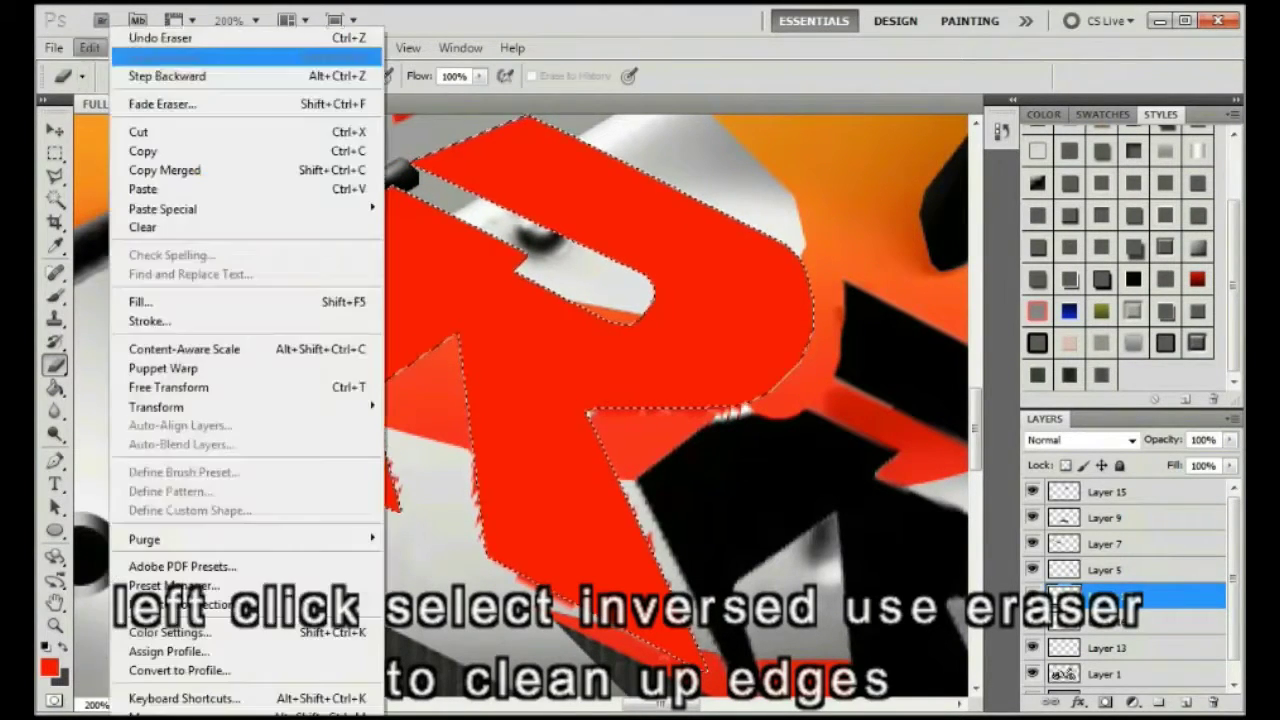
click(125, 75)
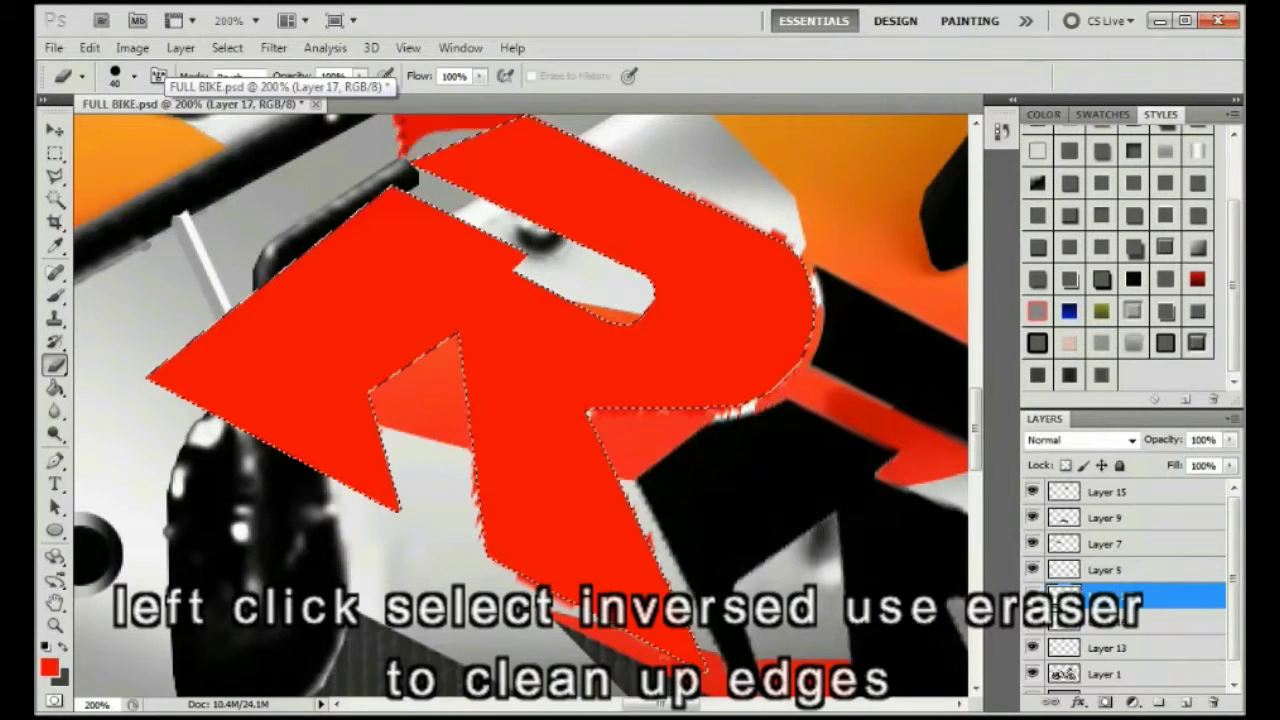
mouse_move(680, 195)
mouse_down()
mouse_move(795, 248)
mouse_move(820, 305)
mouse_up()
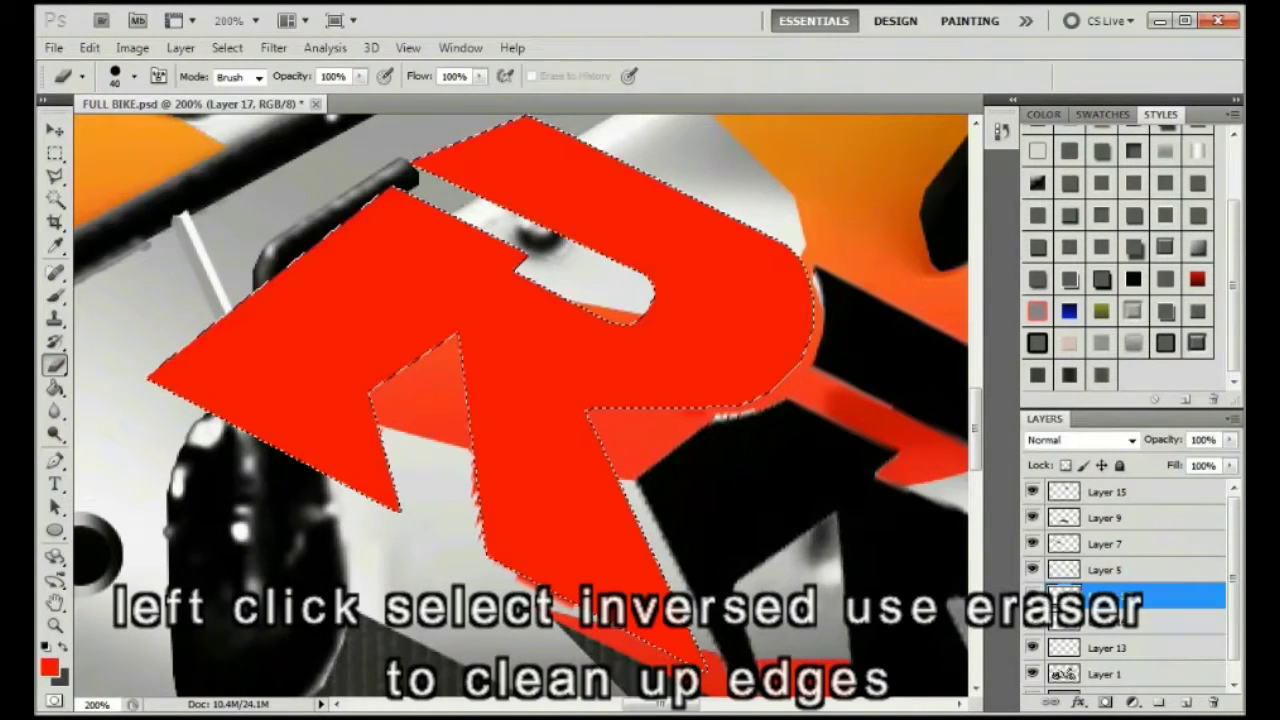
click(55, 130)
click(55, 153)
click(55, 130)
click(54, 153)
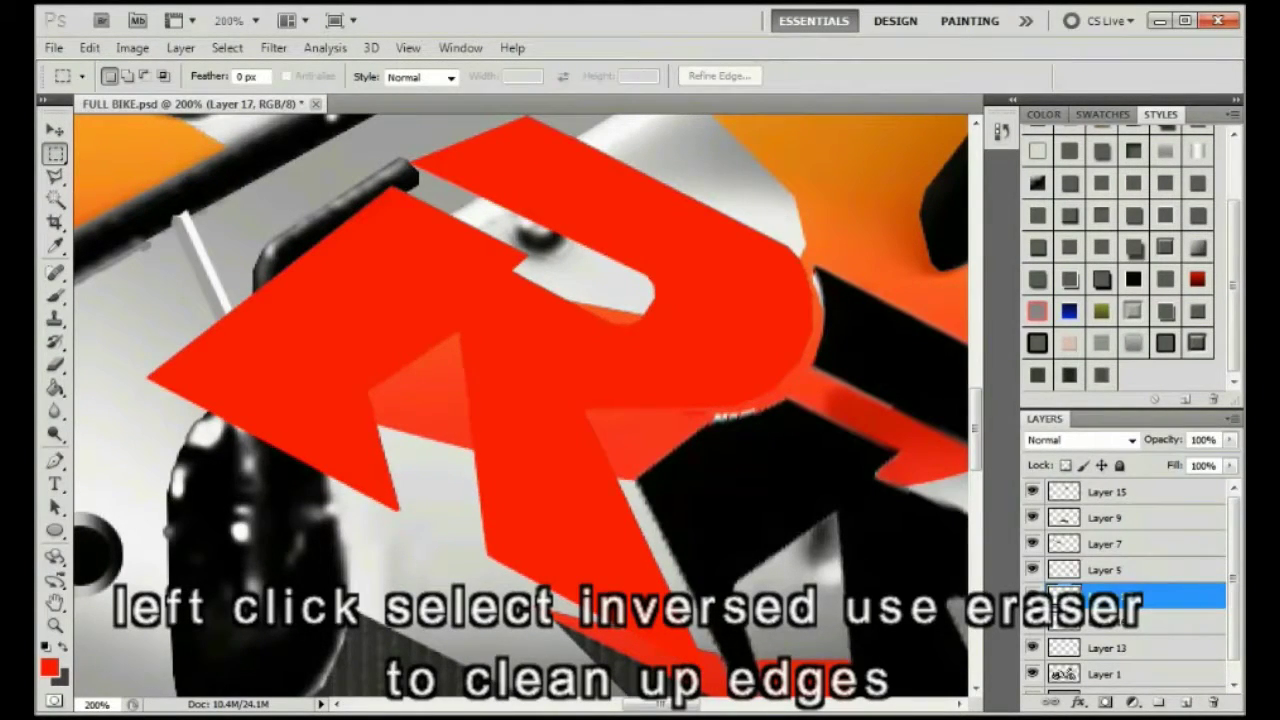
Apply a preset style with a white stroke and a drop shadow to the RR logo on Layer 17.
drag(660, 704, 704, 704)
click(54, 626)
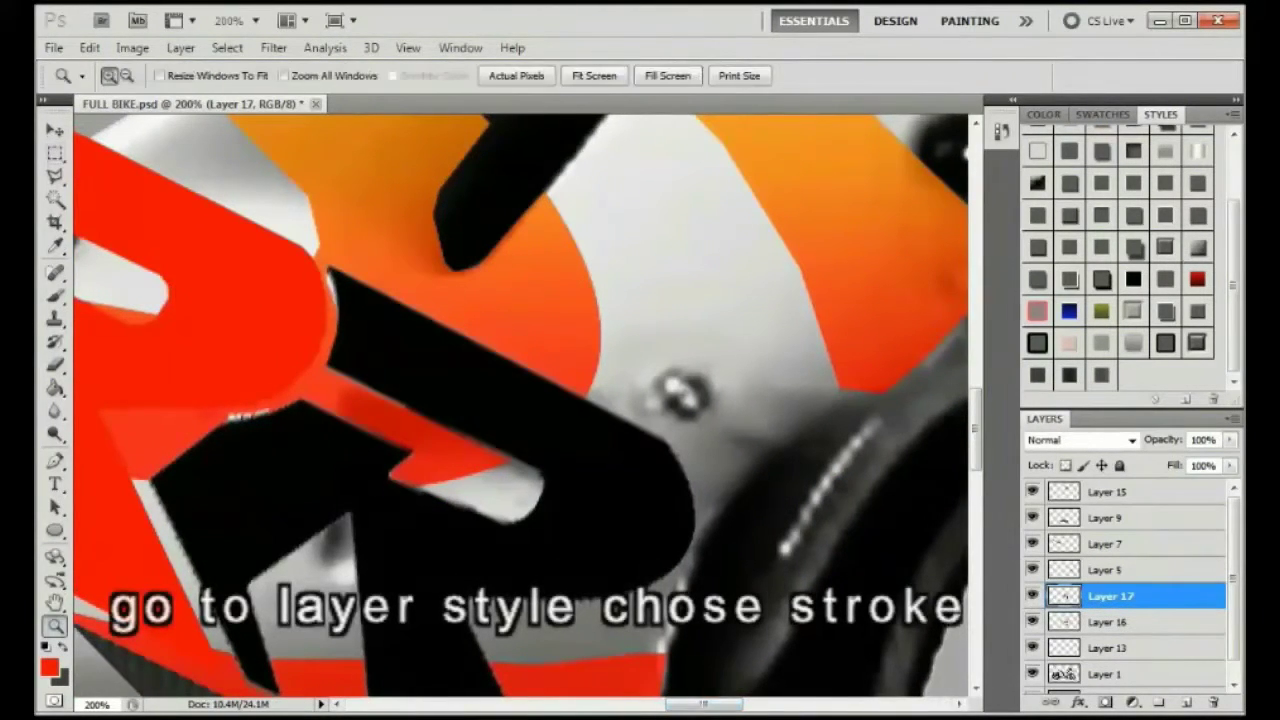
click(634, 444)
click(127, 76)
click(448, 350)
click(448, 350)
click(448, 350)
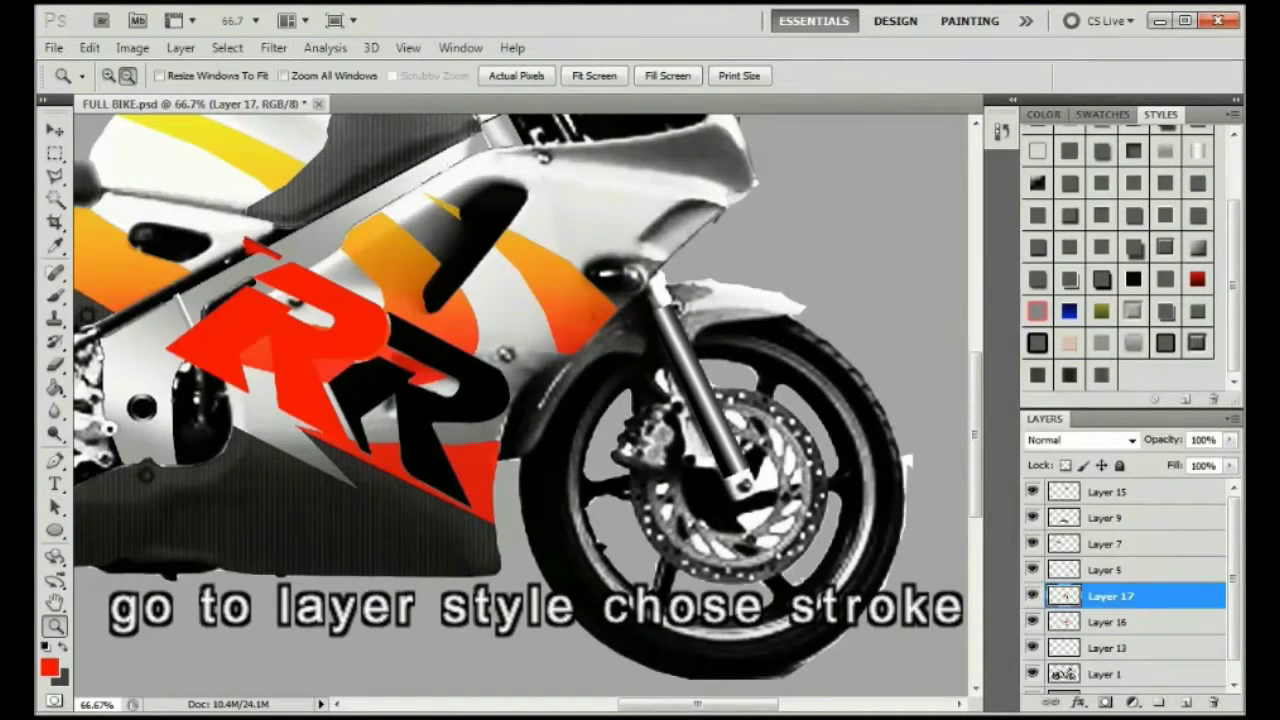
click(1069, 310)
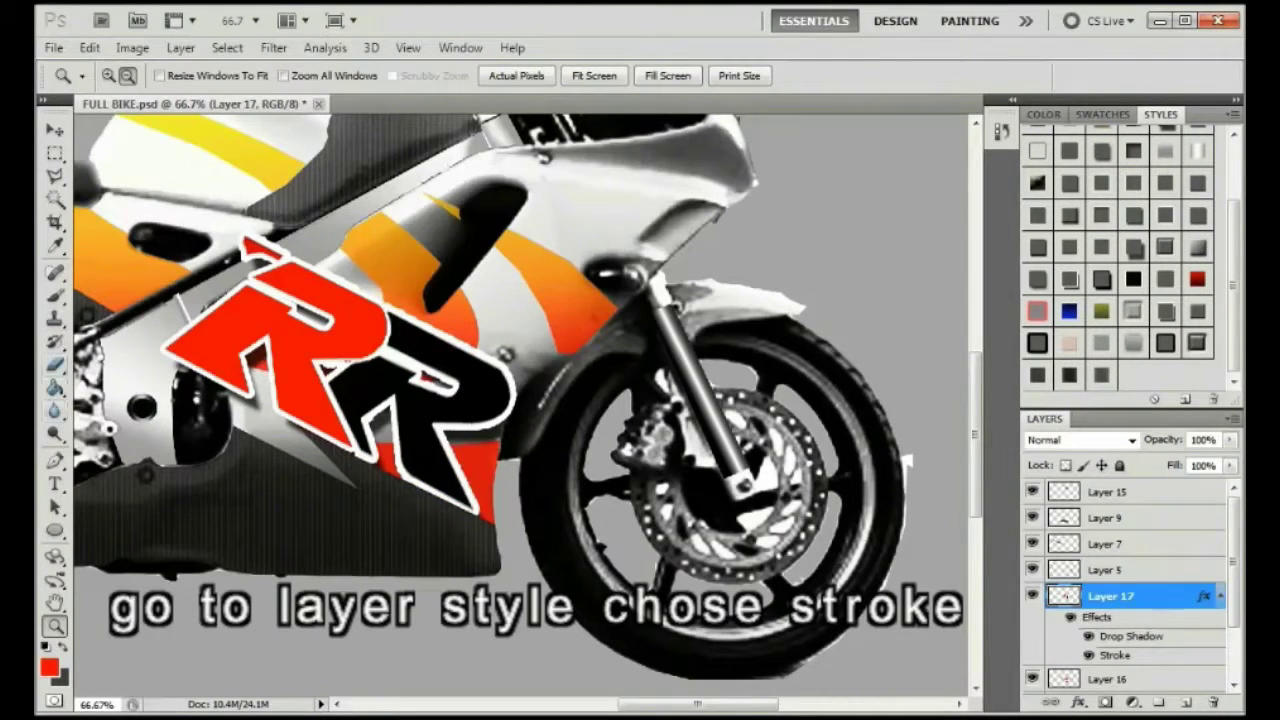
Erase the stray red fragment above the red R.
click(55, 365)
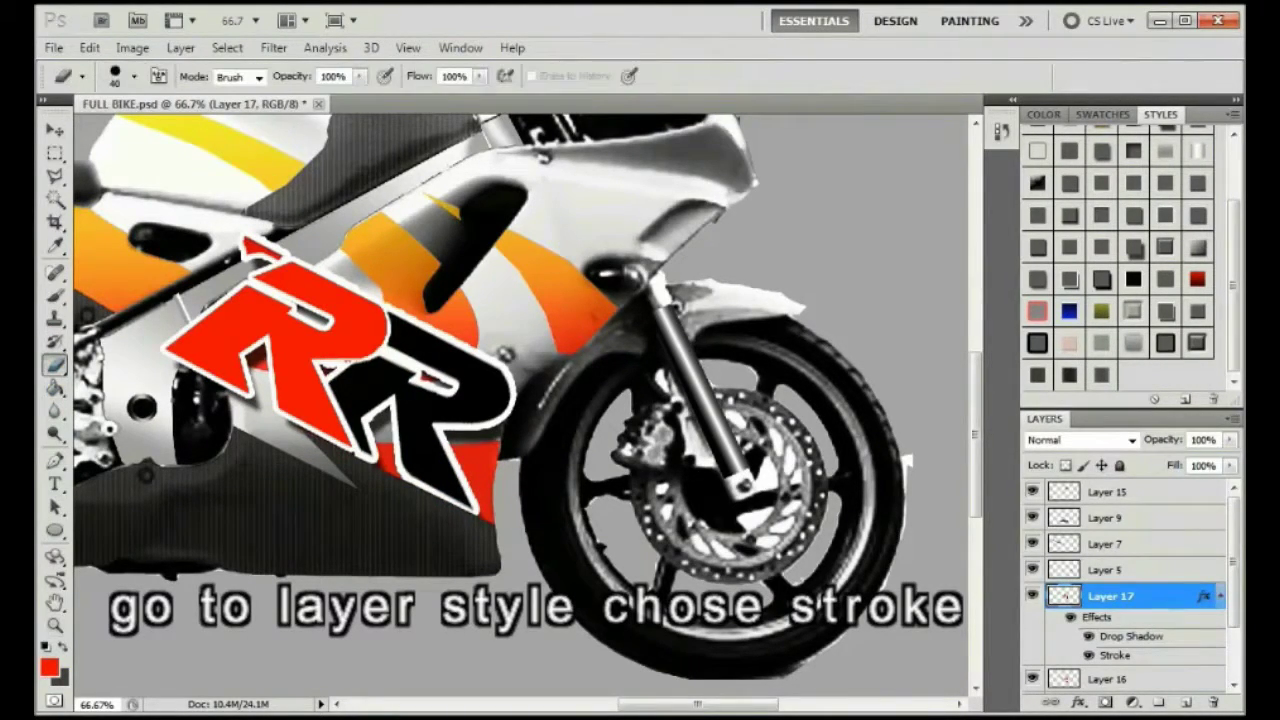
click(252, 247)
click(253, 253)
click(279, 256)
click(55, 130)
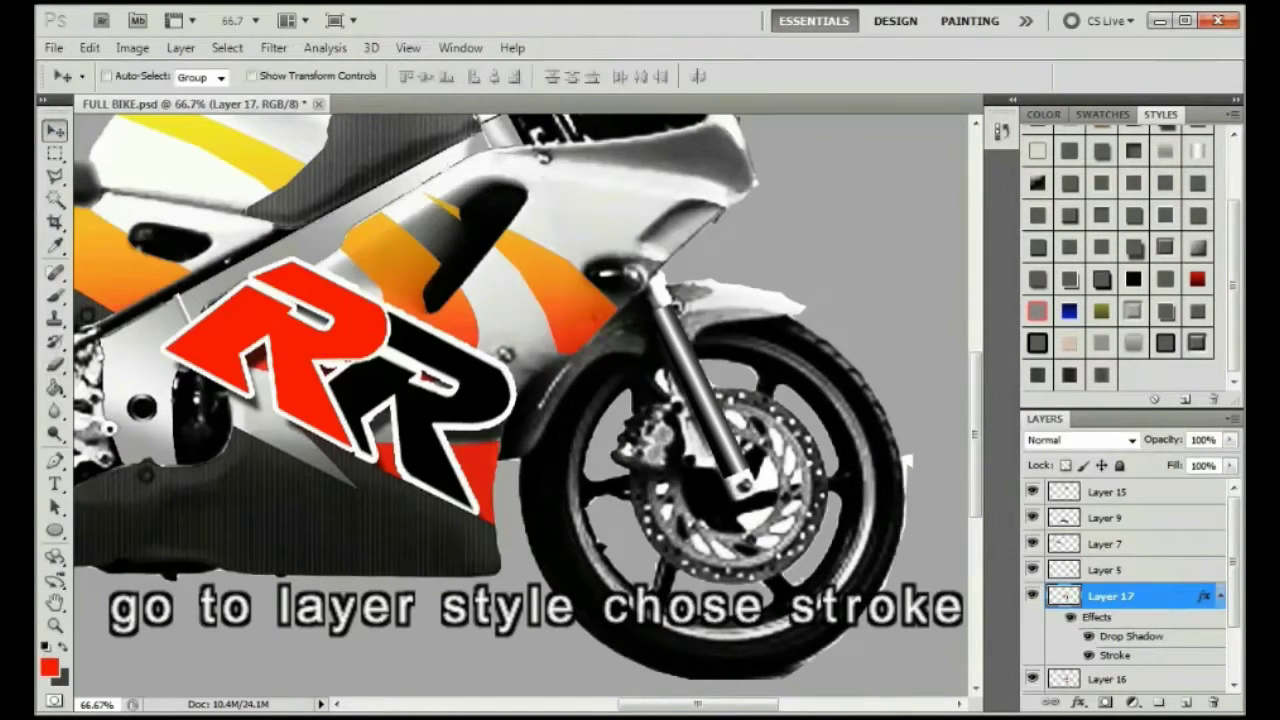
Set the stroke size of the RR logo to 2 px.
double_click(1165, 597)
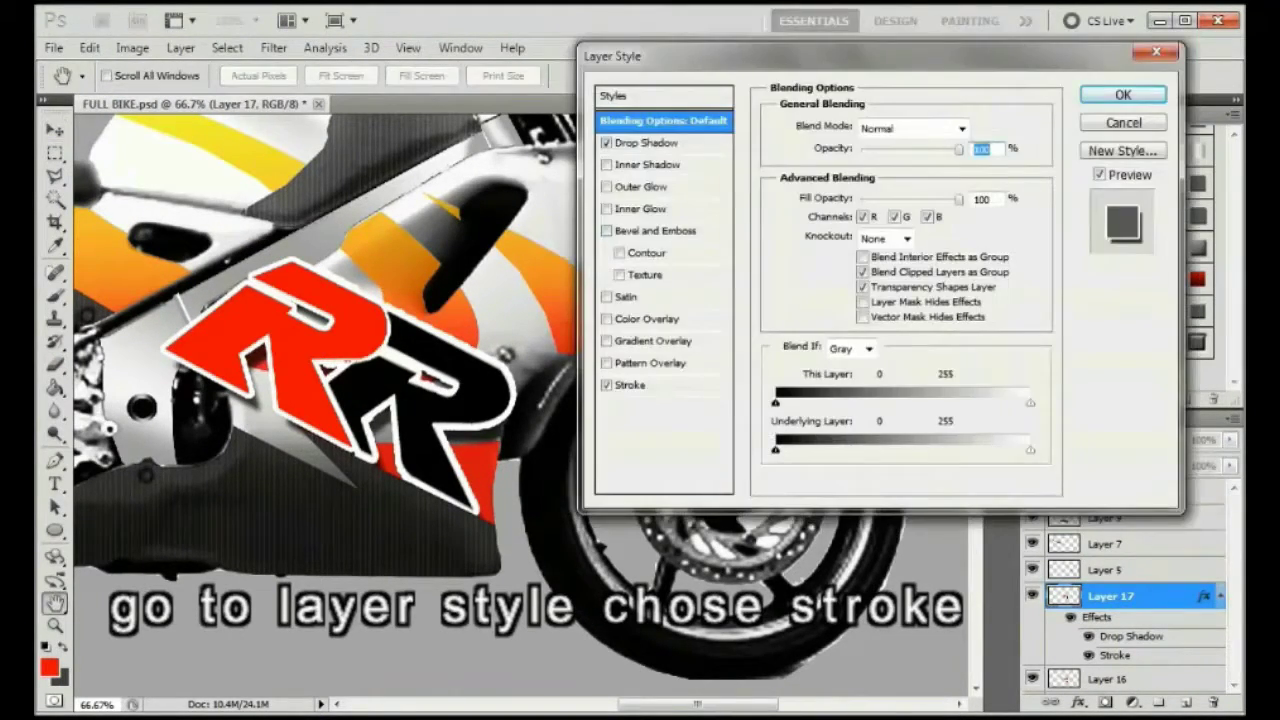
click(680, 385)
drag(850, 125, 843, 125)
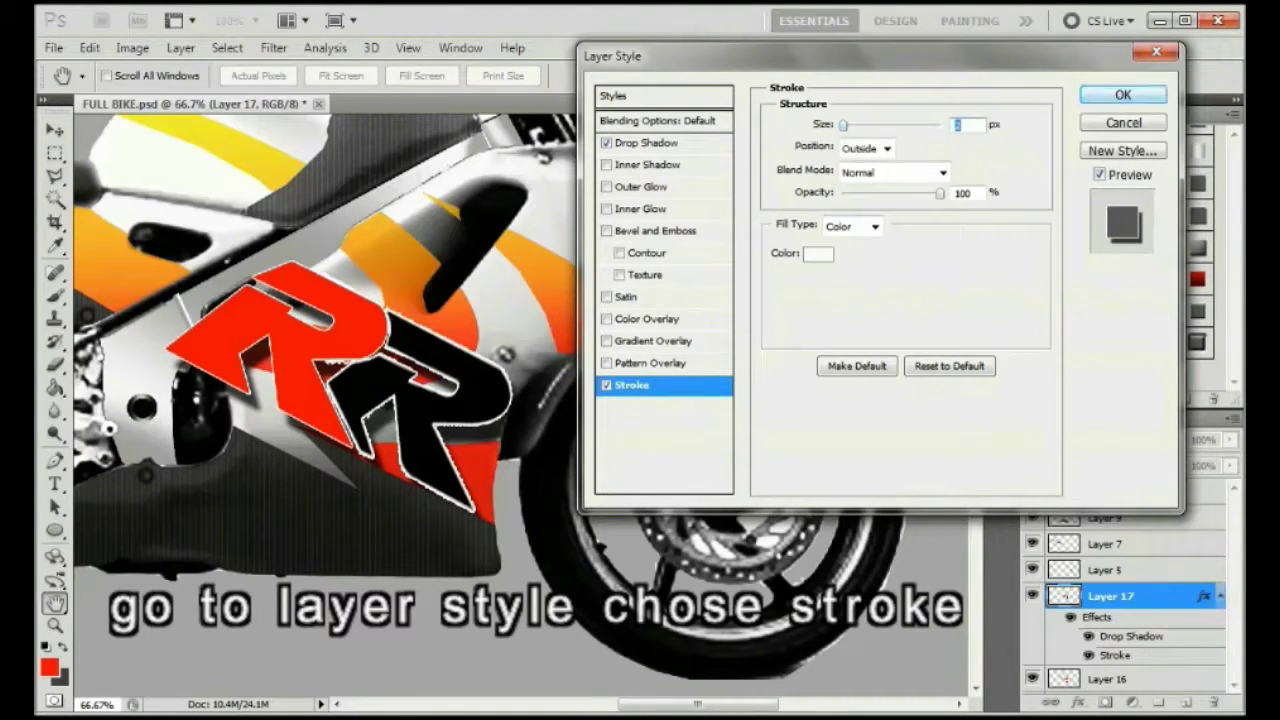
key(Return)
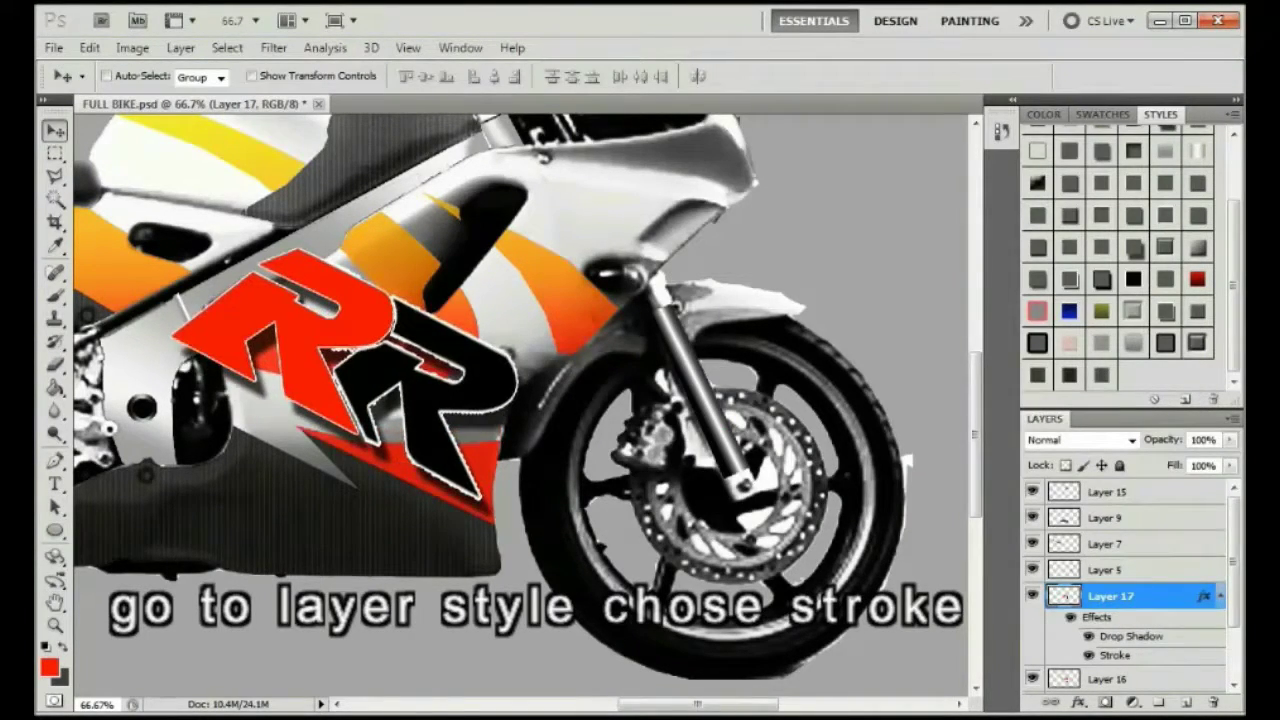
Nudge the RR logo slightly down on the side fairing.
key(Down)
key(Down)
key(Down)
key(Down)
key(Down)
key(Down)
key(Down)
key(Down)
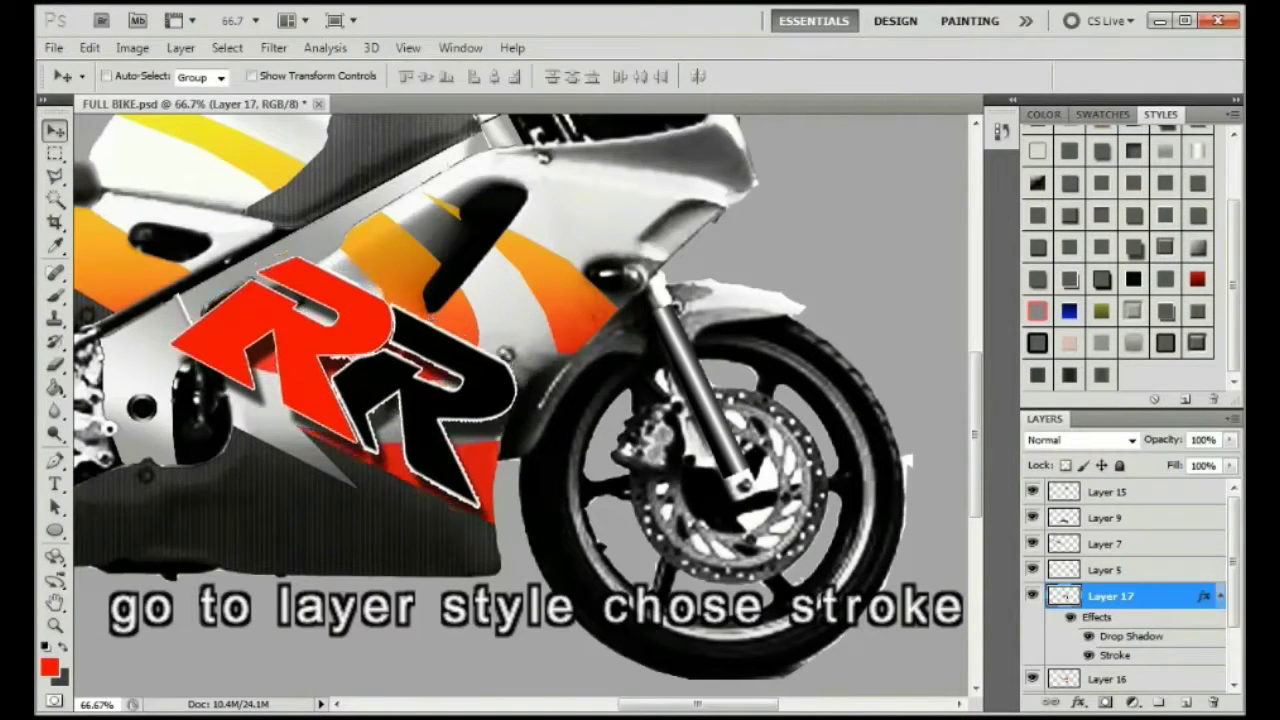
click(89, 48)
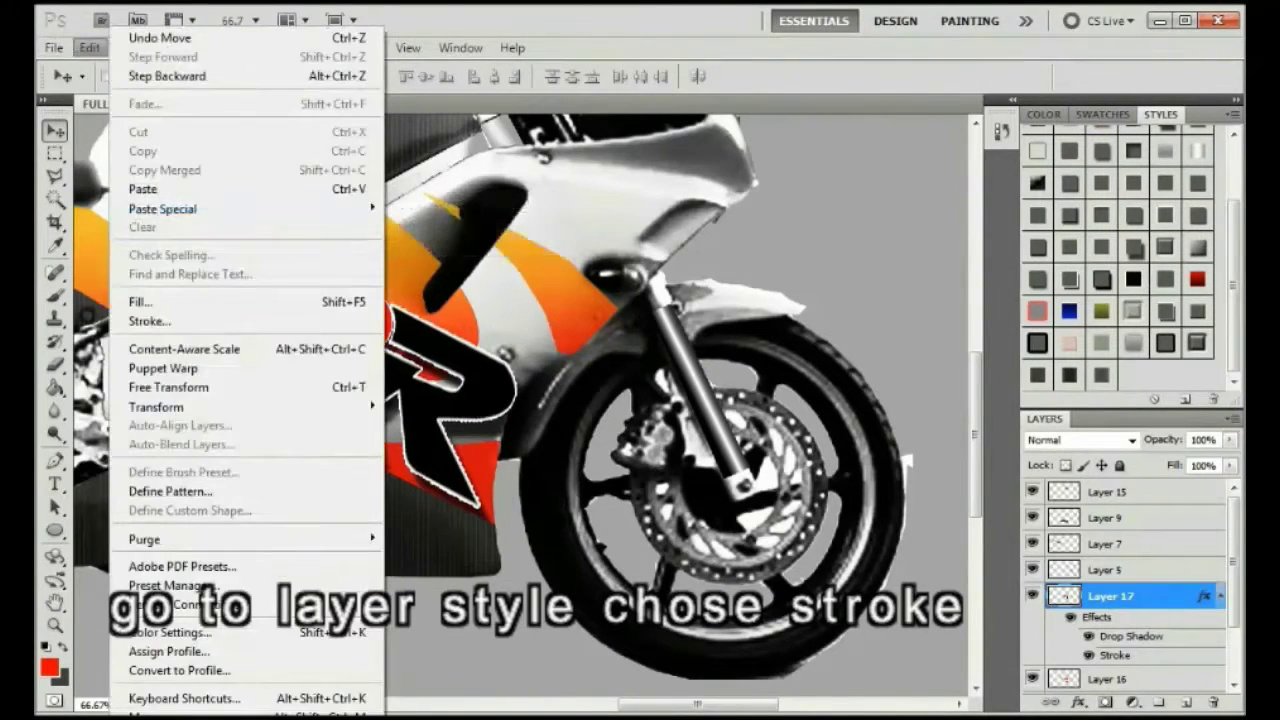
click(168, 386)
key(z)
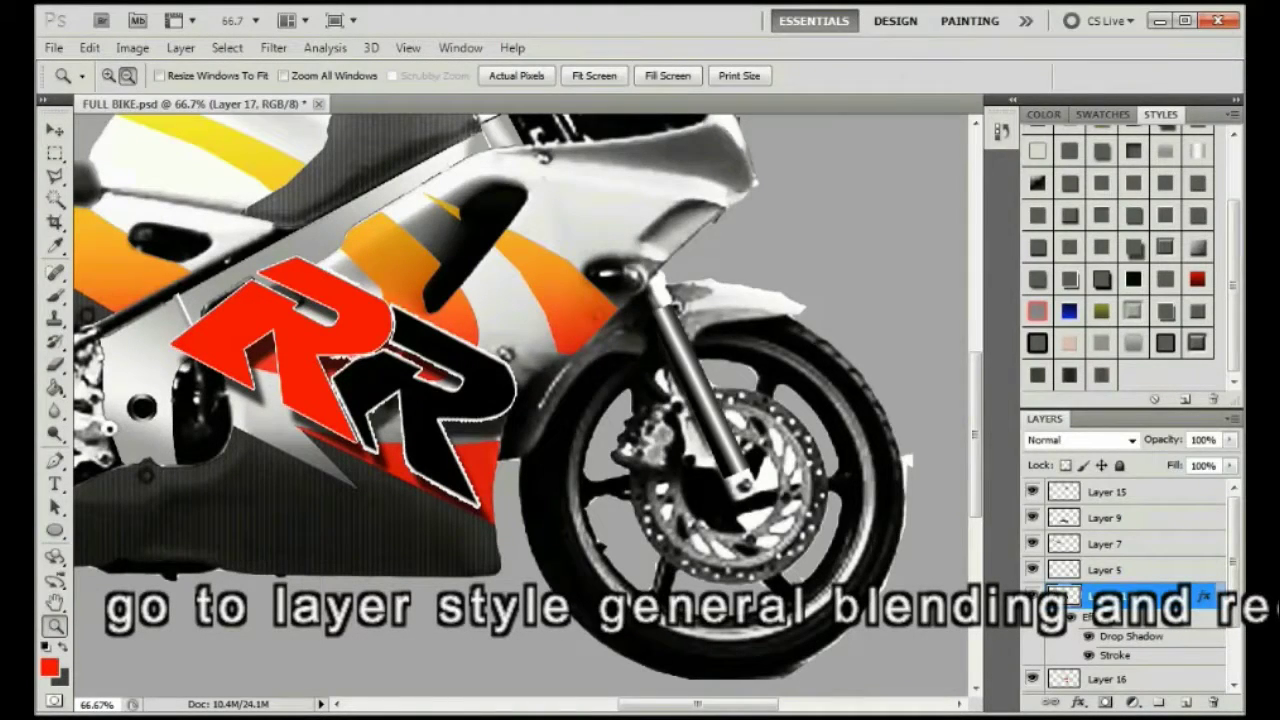
Lower the opacity of the RR logo layer to 73%.
double_click(1160, 596)
drag(958, 149, 935, 149)
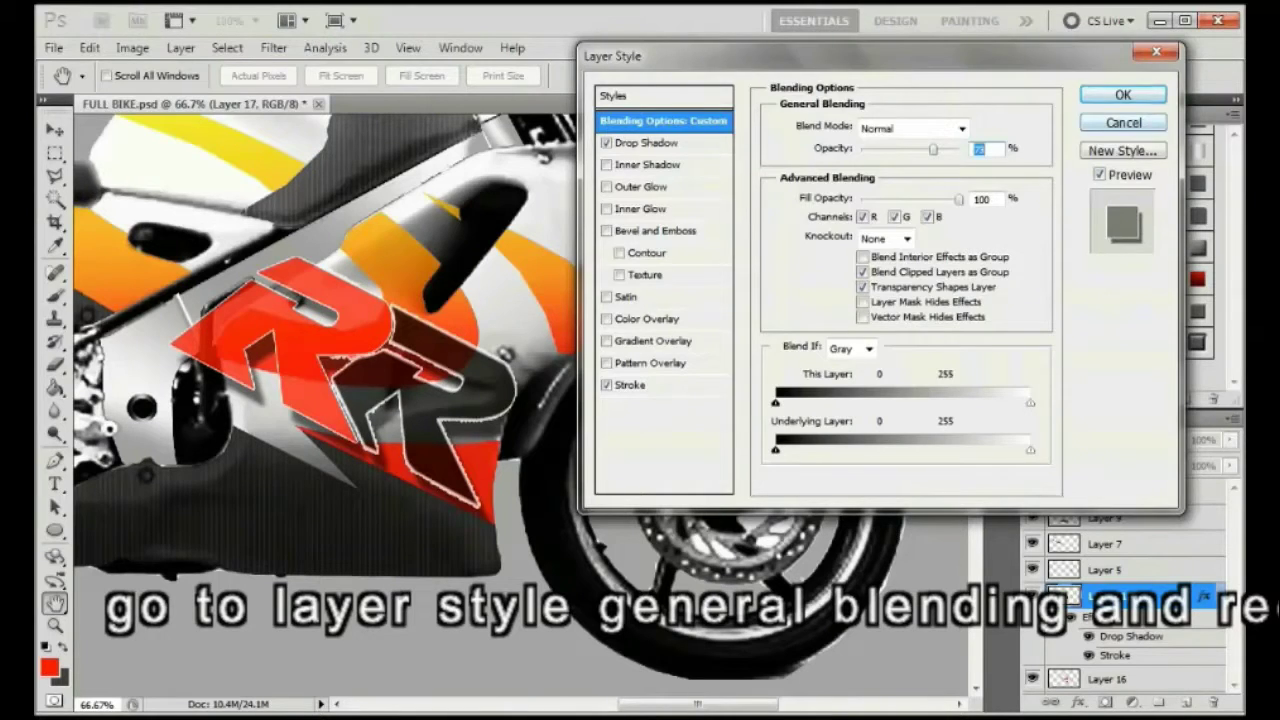
key(Return)
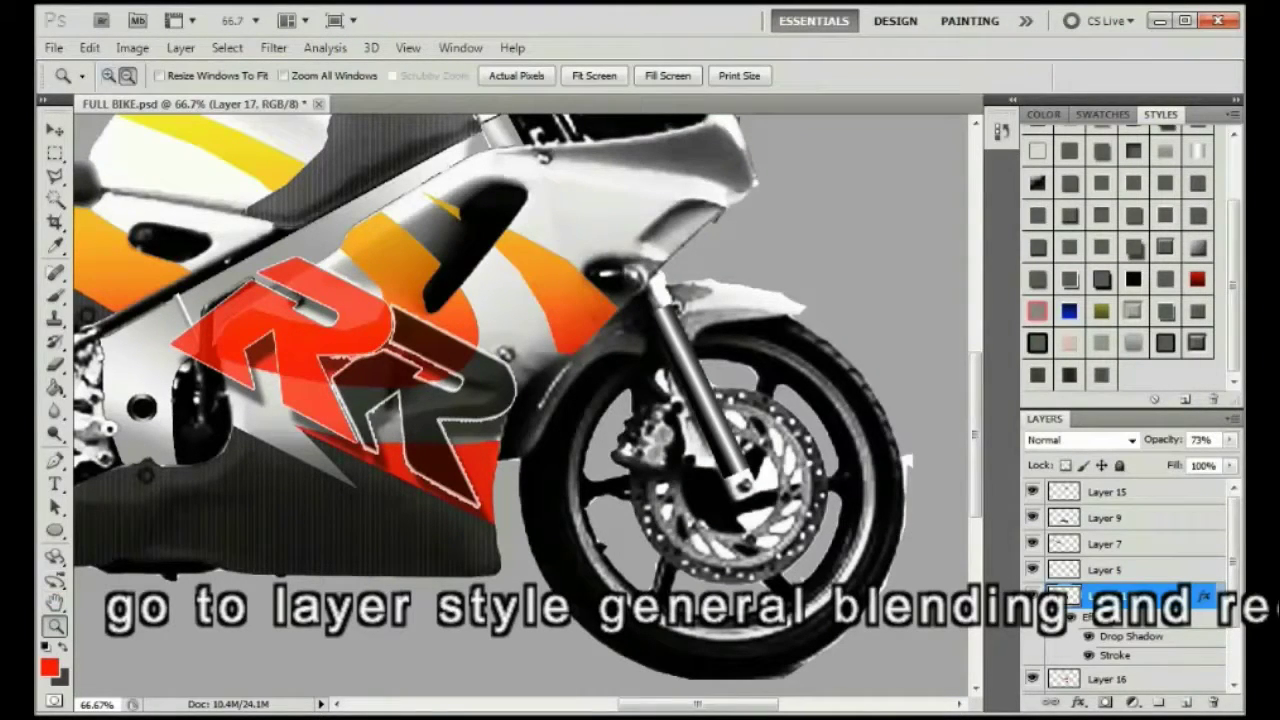
Distort the RR logo by pulling its upper-left corner straight up to about 149% height, and apply the transformation.
key(ctrl+minus)
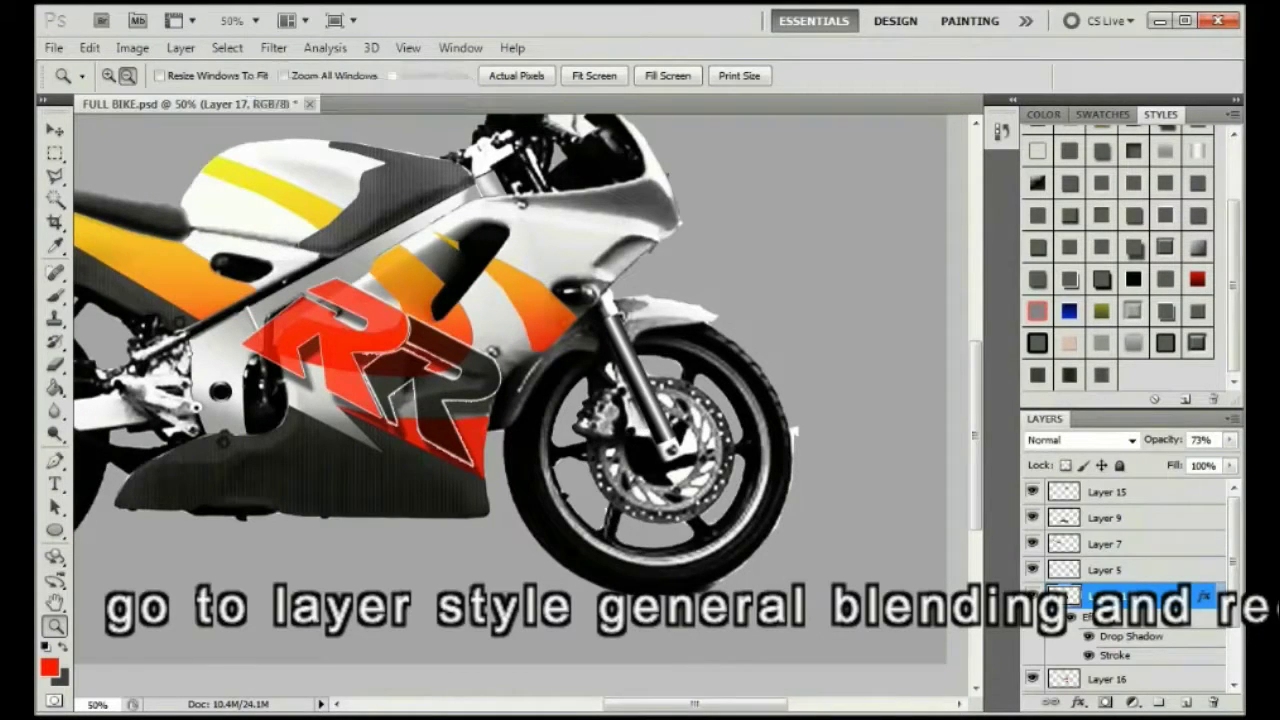
click(89, 47)
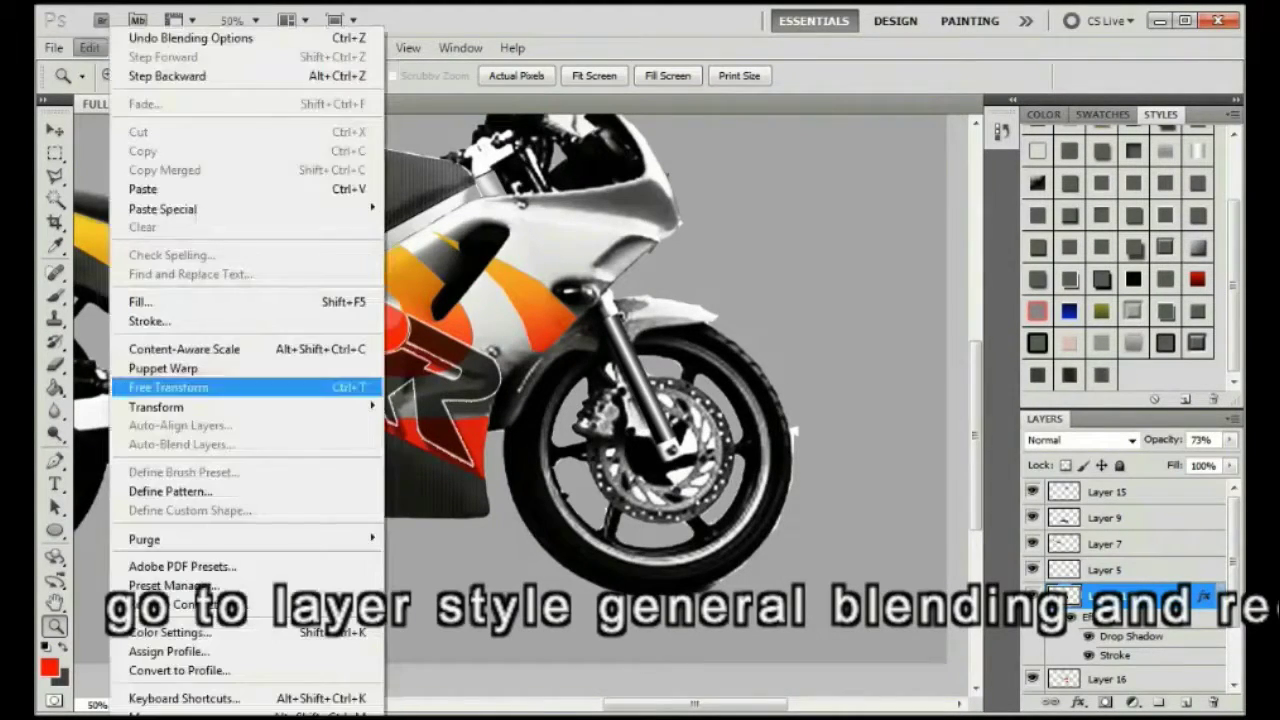
mouse_move(200, 406)
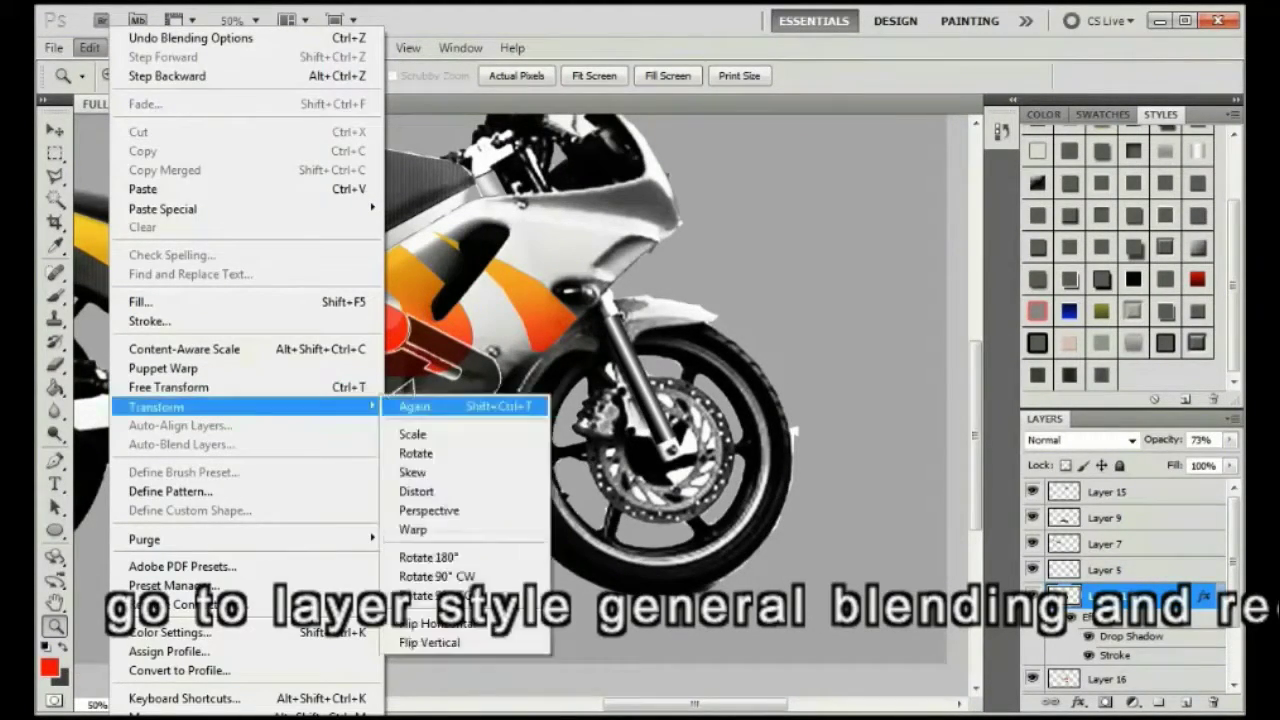
click(430, 489)
drag(241, 281, 238, 266)
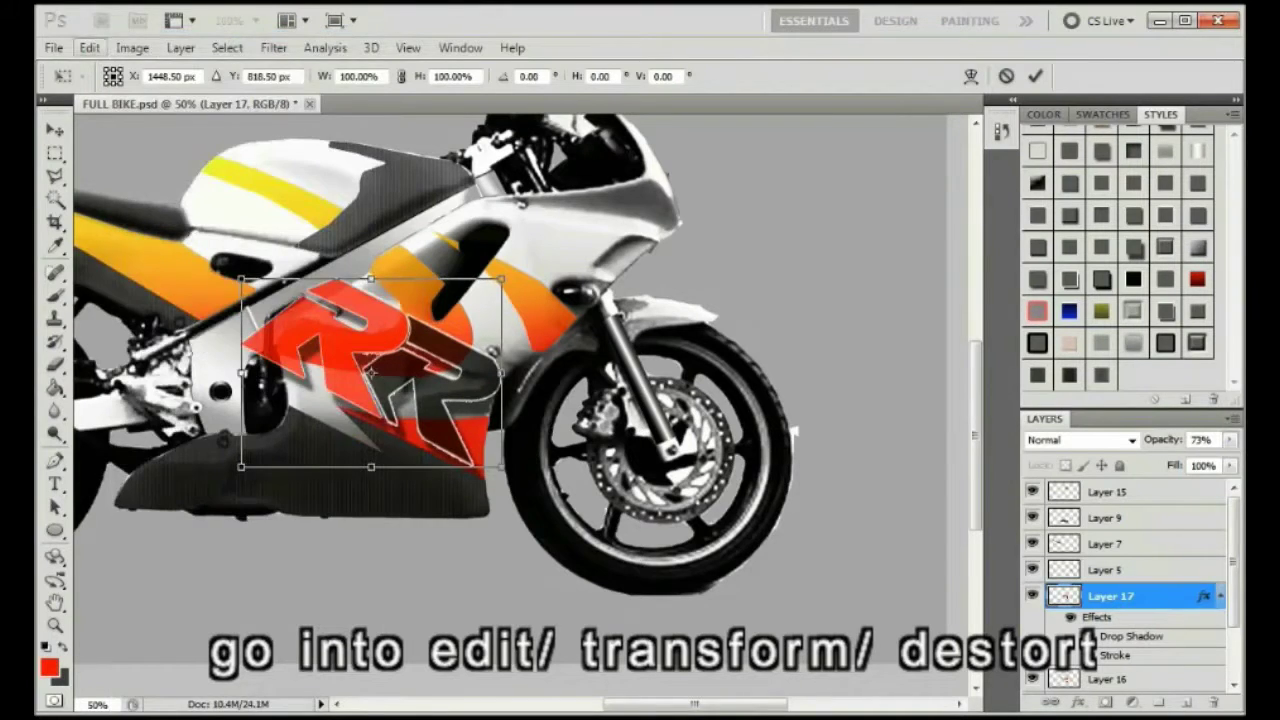
click(89, 47)
mouse_move(200, 407)
click(429, 489)
drag(238, 266, 241, 187)
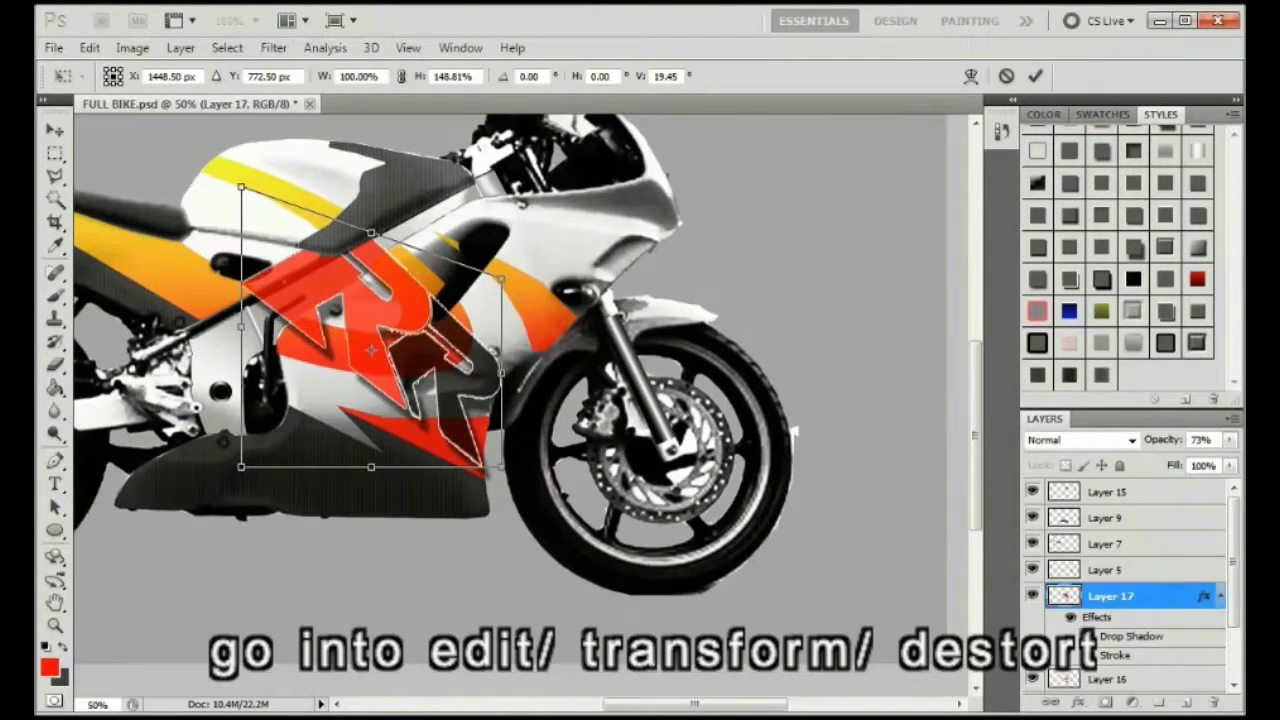
click(55, 130)
click(616, 289)
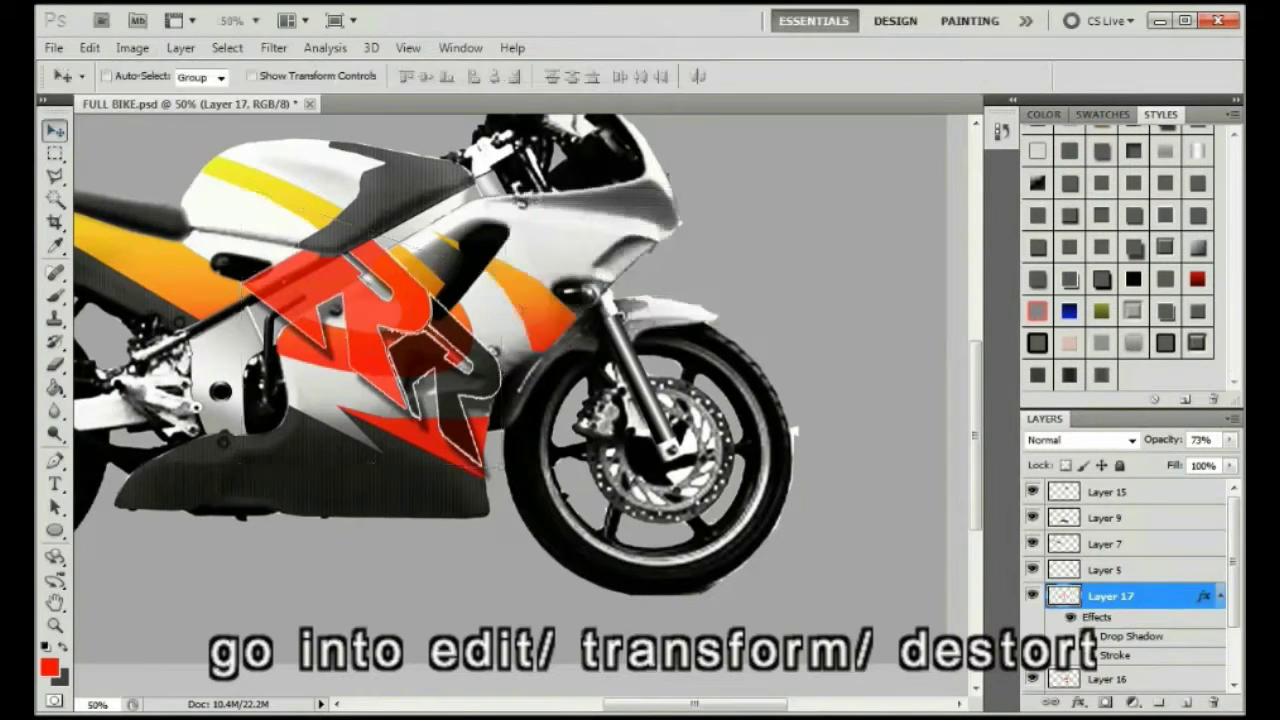
Scale the RR logo to about 90% width and 93% height and shift it slightly up towards the rear of the bike.
click(89, 47)
click(200, 386)
drag(241, 229, 268, 246)
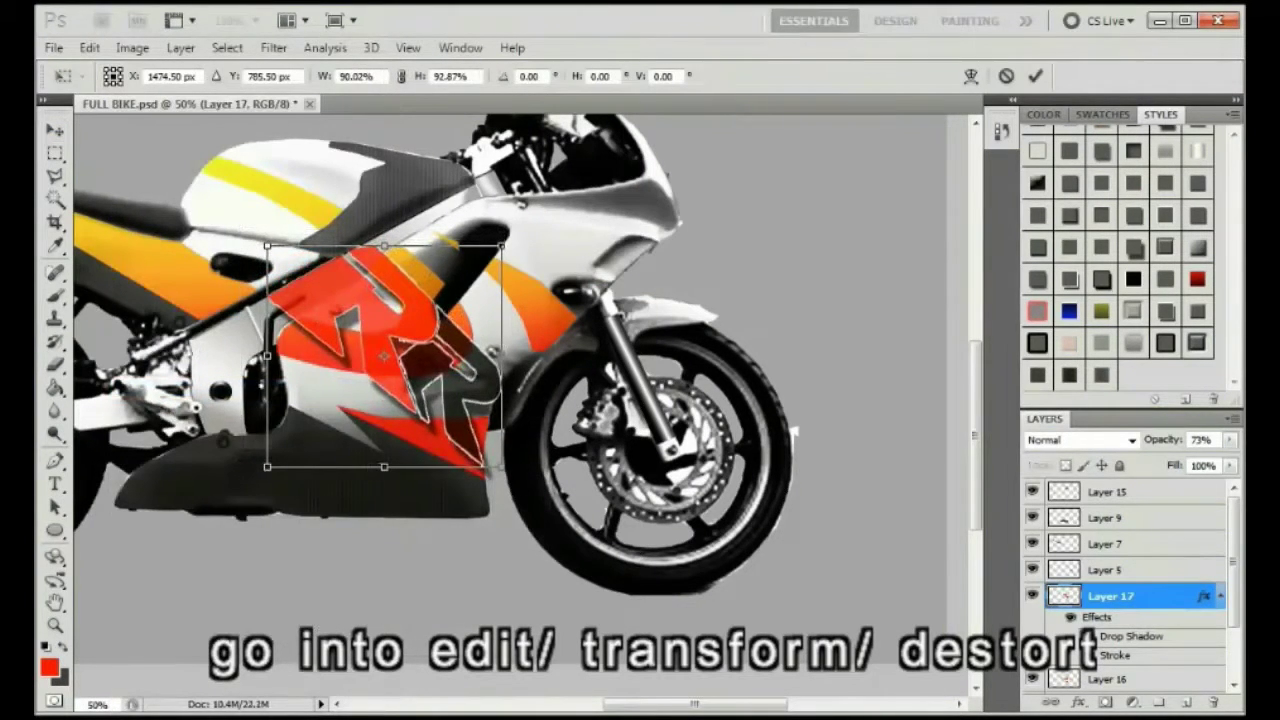
mouse_move(348, 316)
mouse_down()
mouse_move(336, 310)
mouse_move(348, 327)
mouse_move(336, 310)
mouse_up()
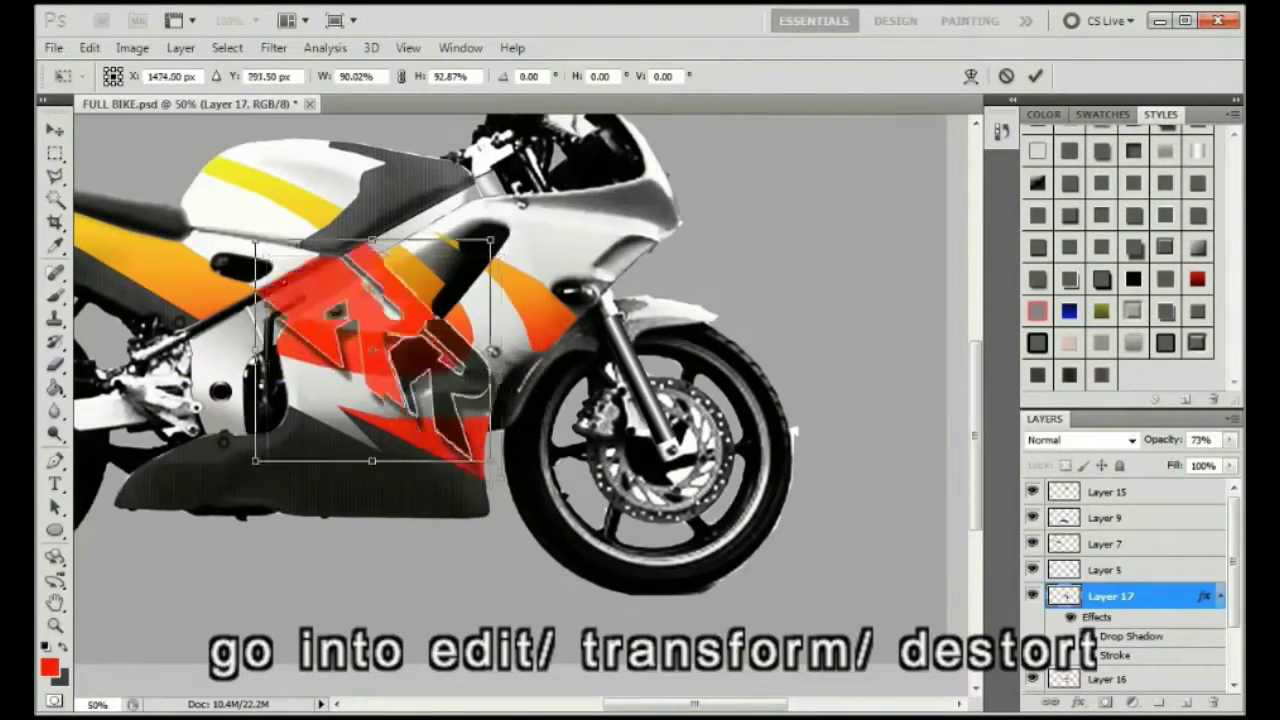
key(v)
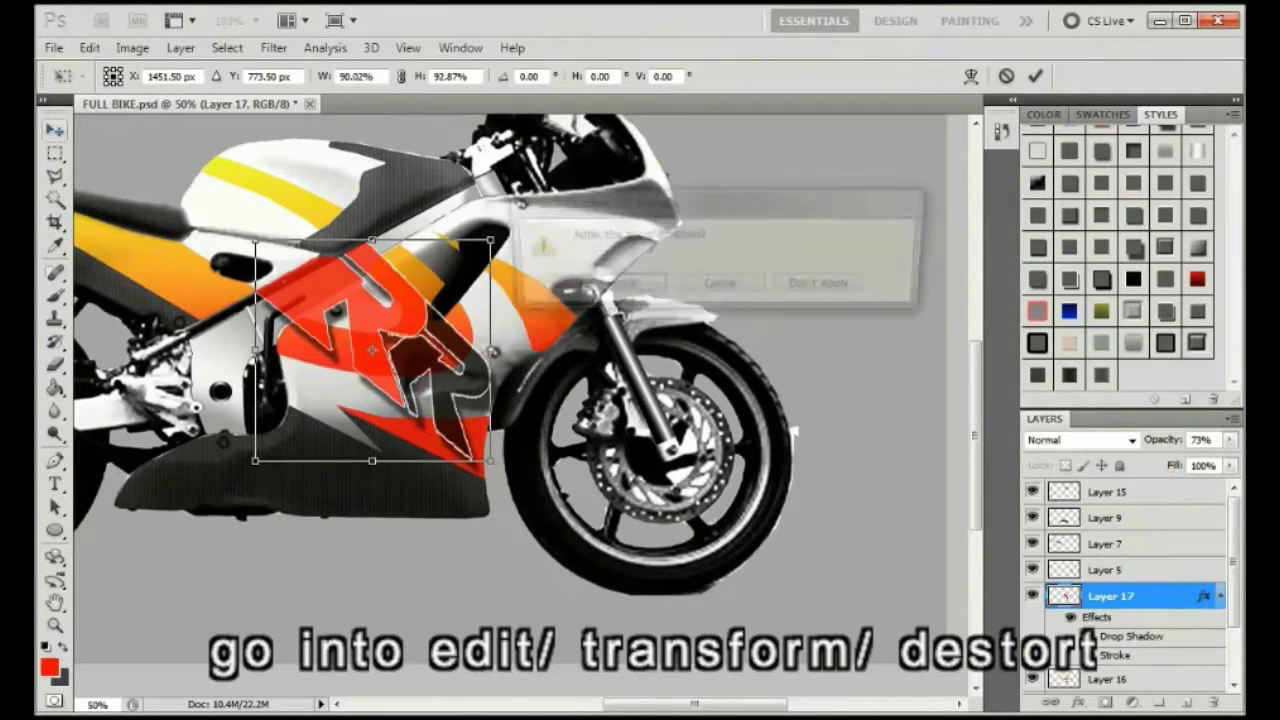
key(Return)
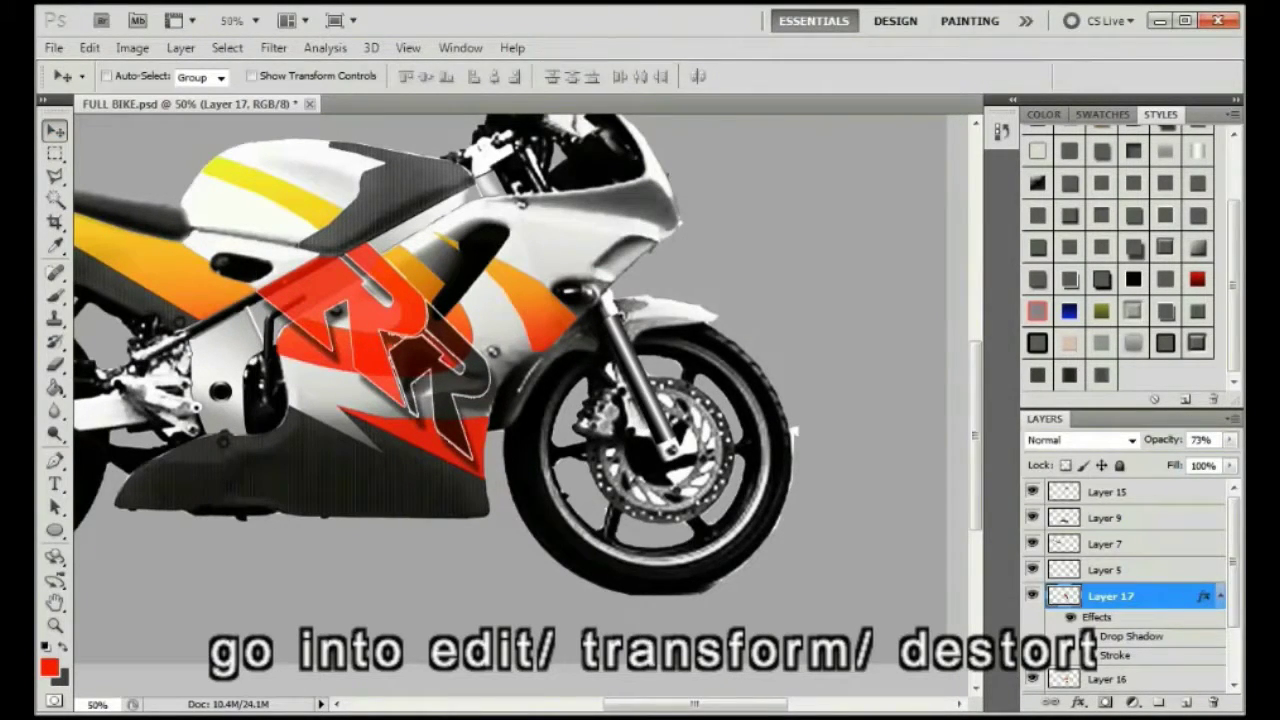
Rotate the RR logo about 5° counterclockwise on the side fairing.
mouse_move(431, 341)
mouse_down()
mouse_move(441, 327)
mouse_move(431, 341)
mouse_up()
click(90, 48)
click(190, 387)
drag(500, 475, 509, 464)
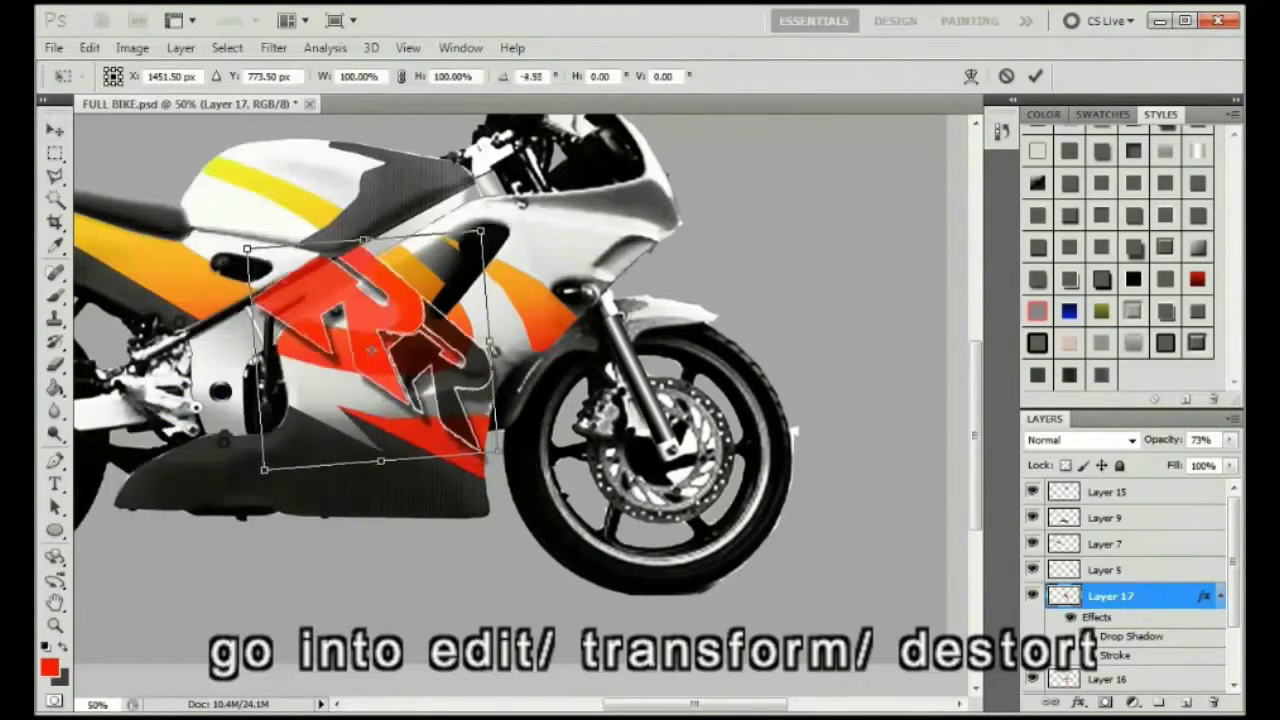
key(v)
key(Return)
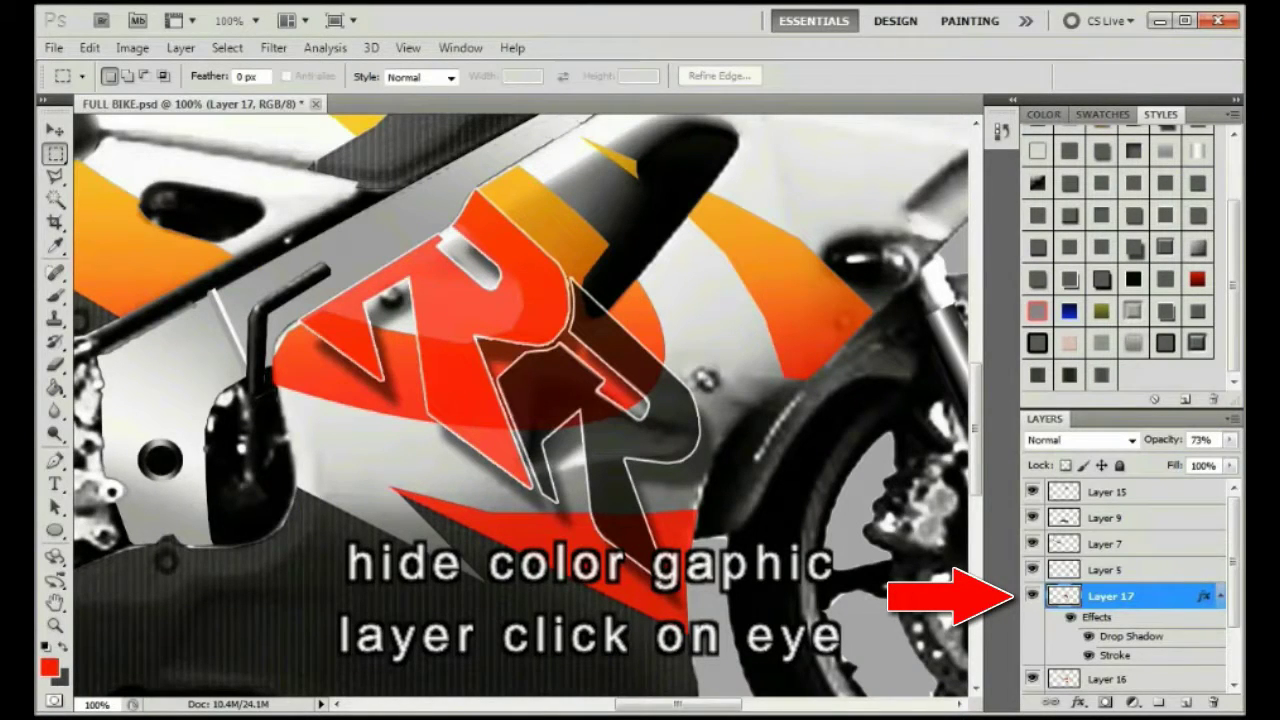
Hide the color graphics layer, Layer 16, and remove the drop shadow from the RR logo on Layer 17.
click(1032, 679)
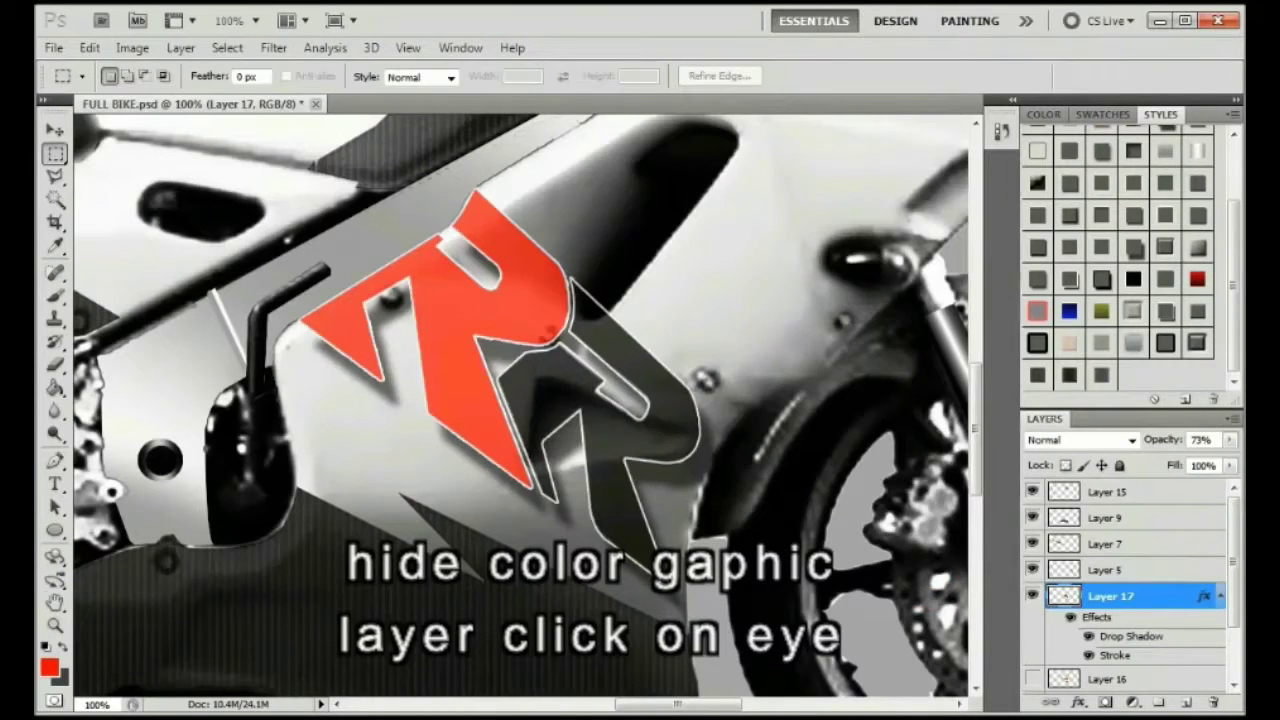
double_click(1160, 596)
click(607, 143)
click(605, 142)
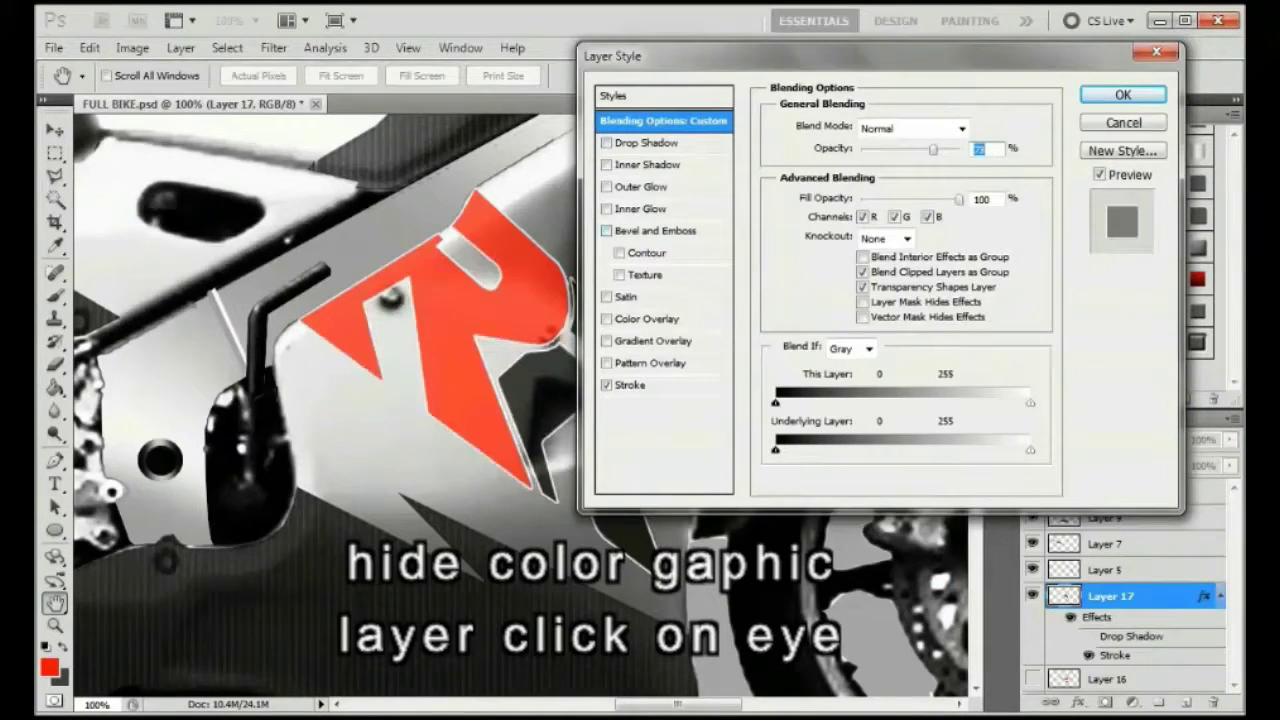
drag(870, 56, 873, 88)
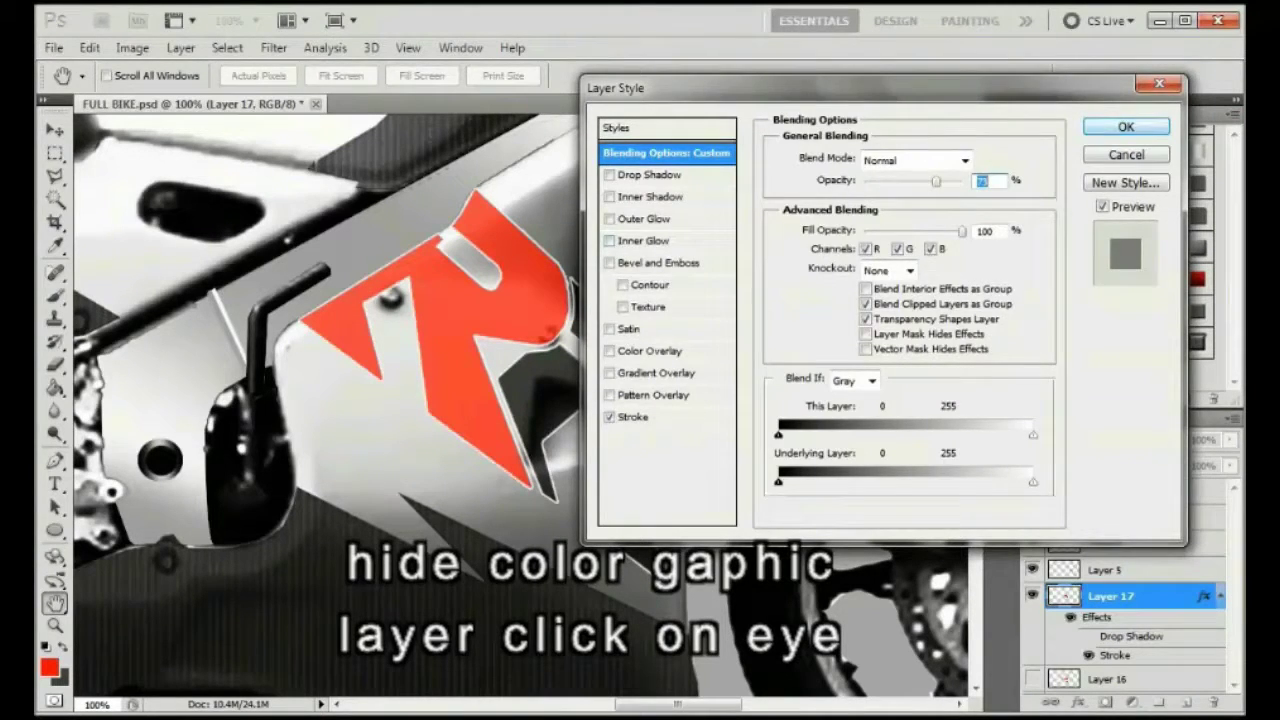
click(1125, 127)
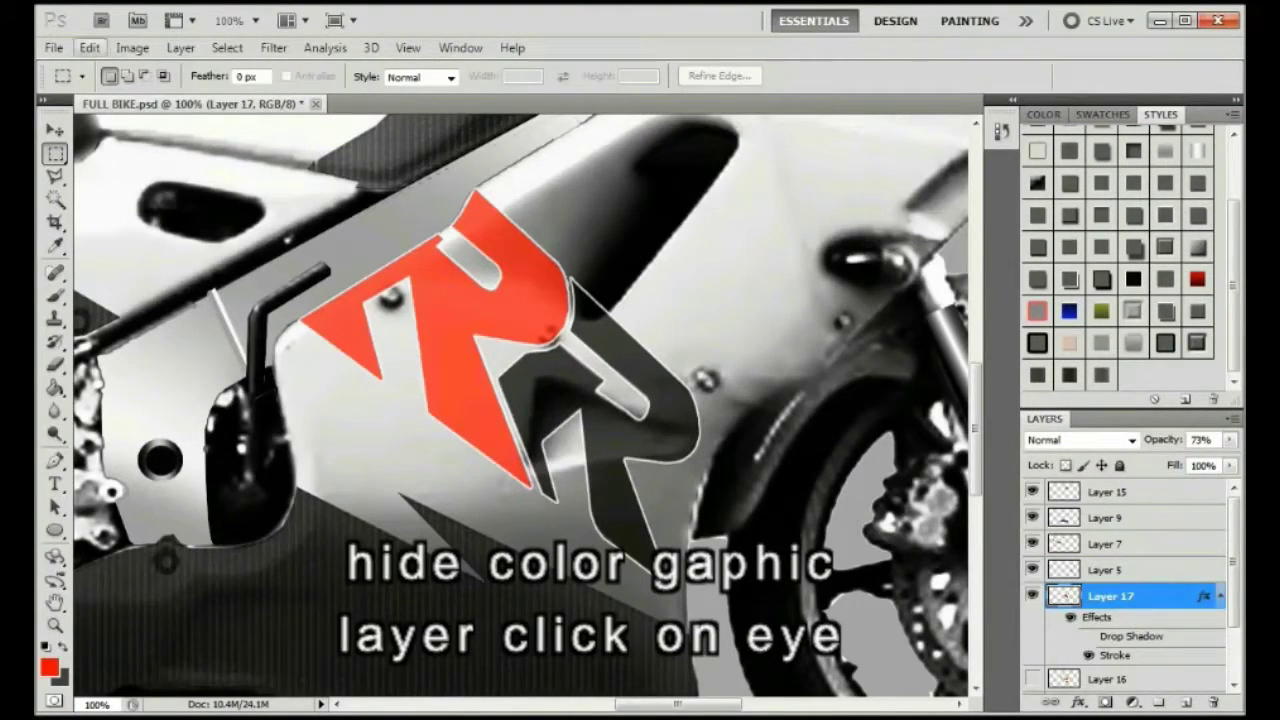
click(89, 48)
key(Escape)
key(l)
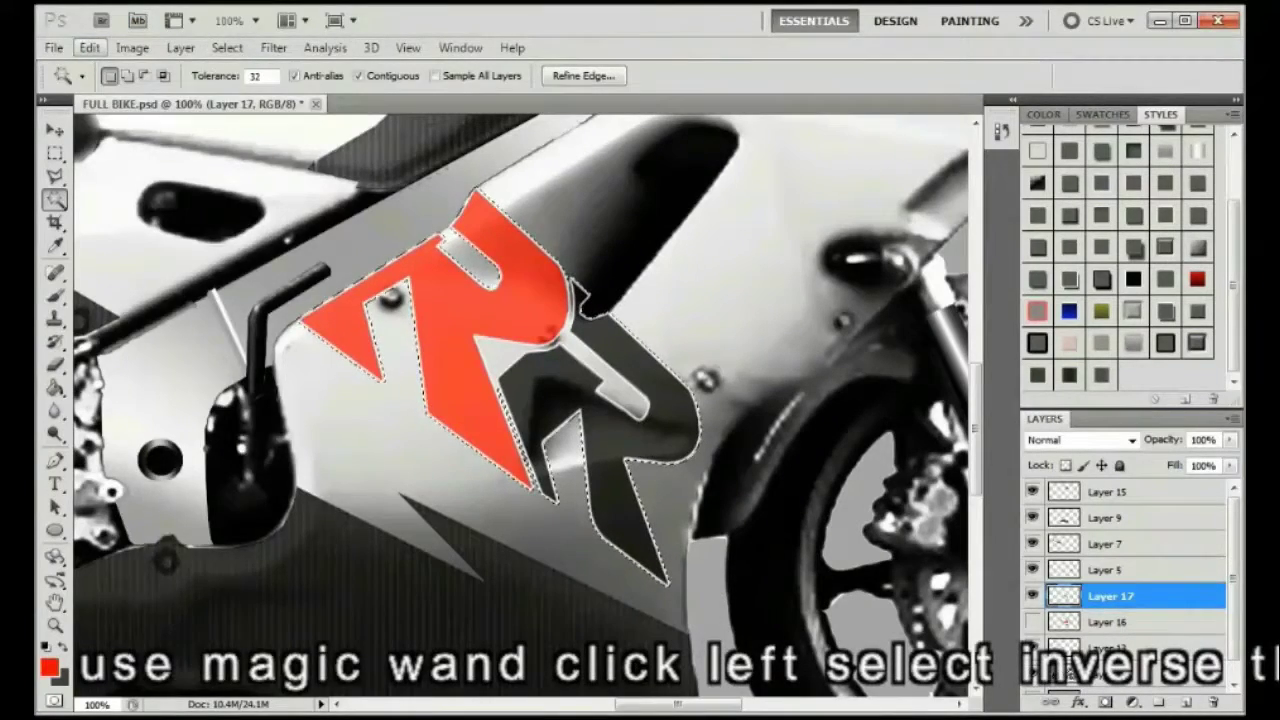
click(89, 47)
click(150, 170)
click(89, 47)
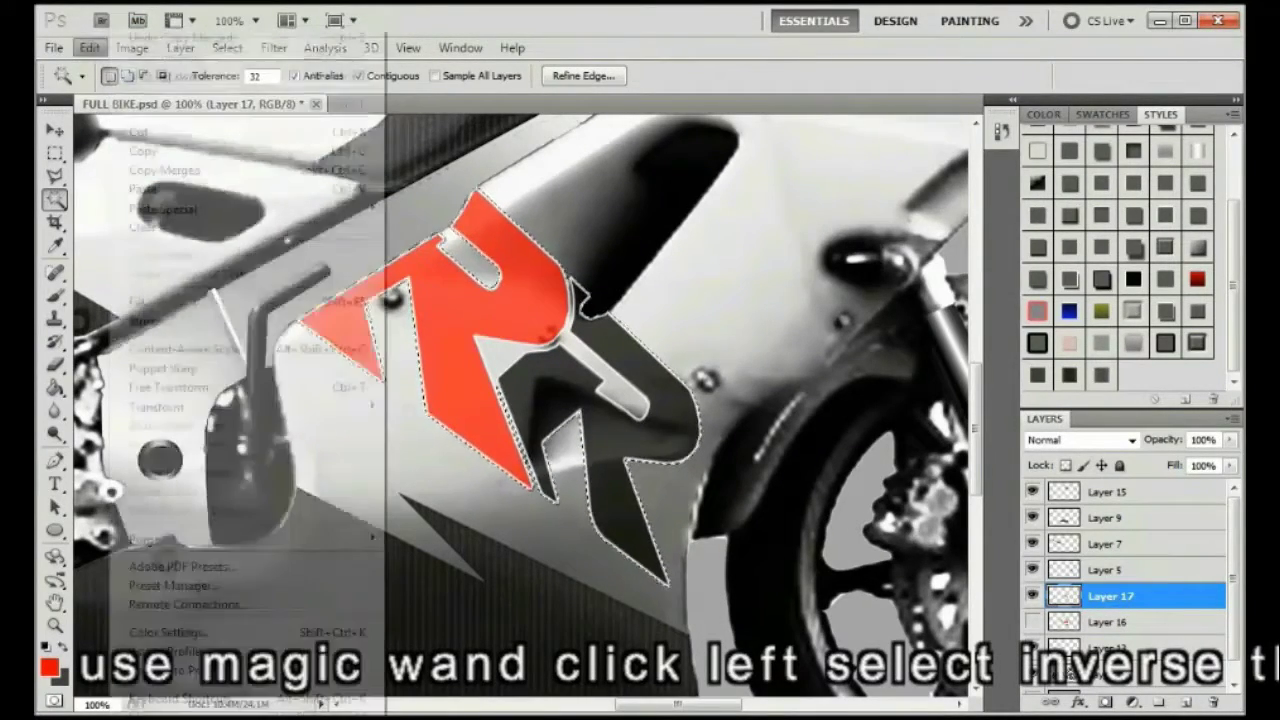
click(170, 76)
click(89, 47)
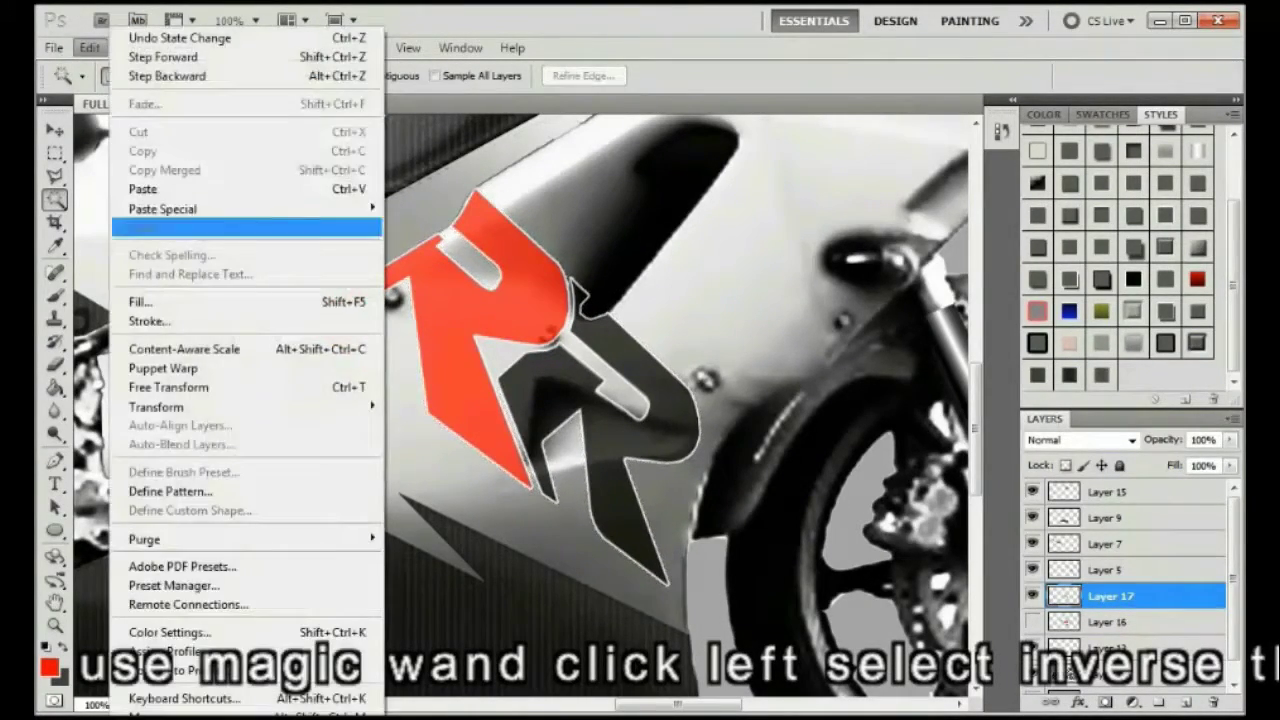
right_click(470, 297)
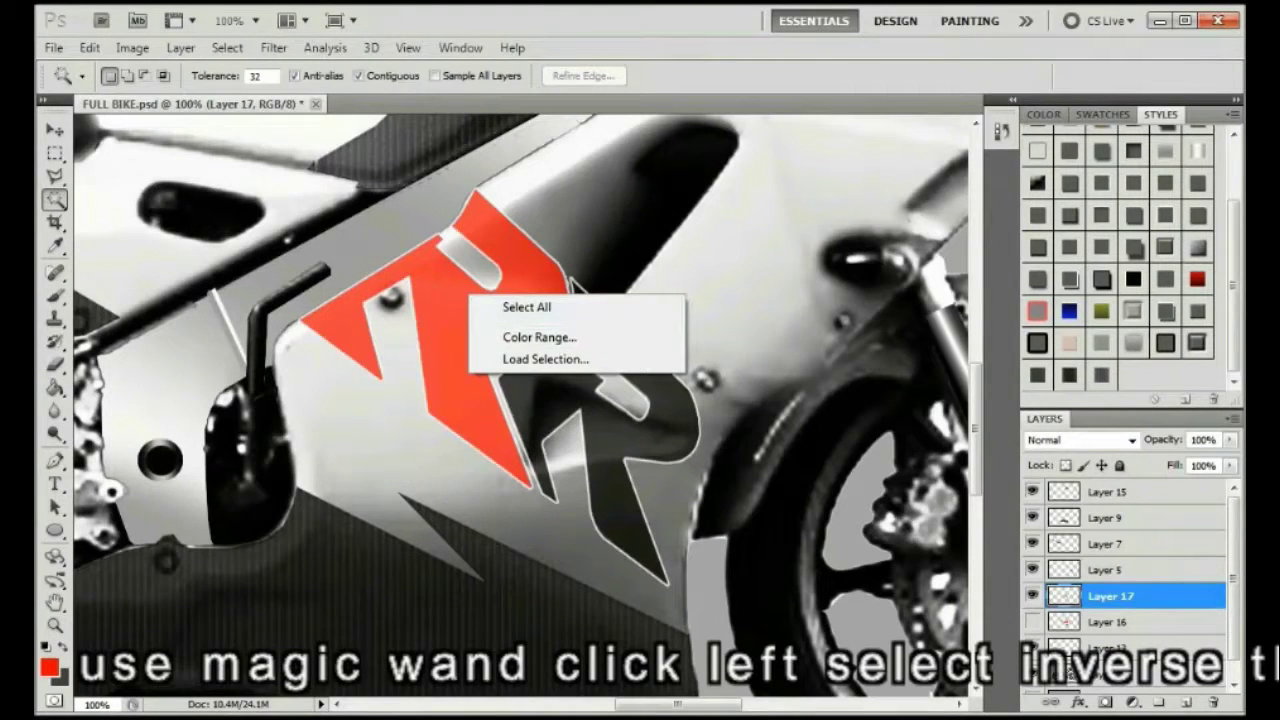
Select the empty area around the RR logo with the Magic Wand at tolerance 32 and invert the selection.
click(140, 160)
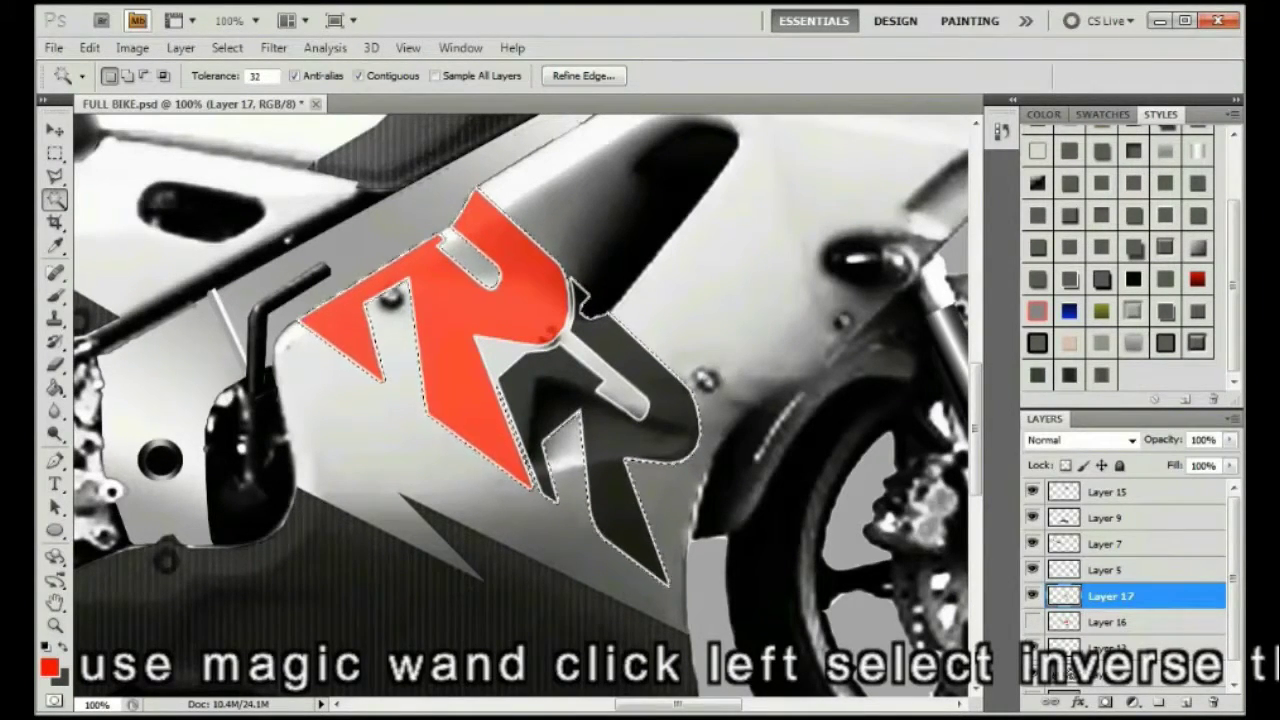
right_click(455, 343)
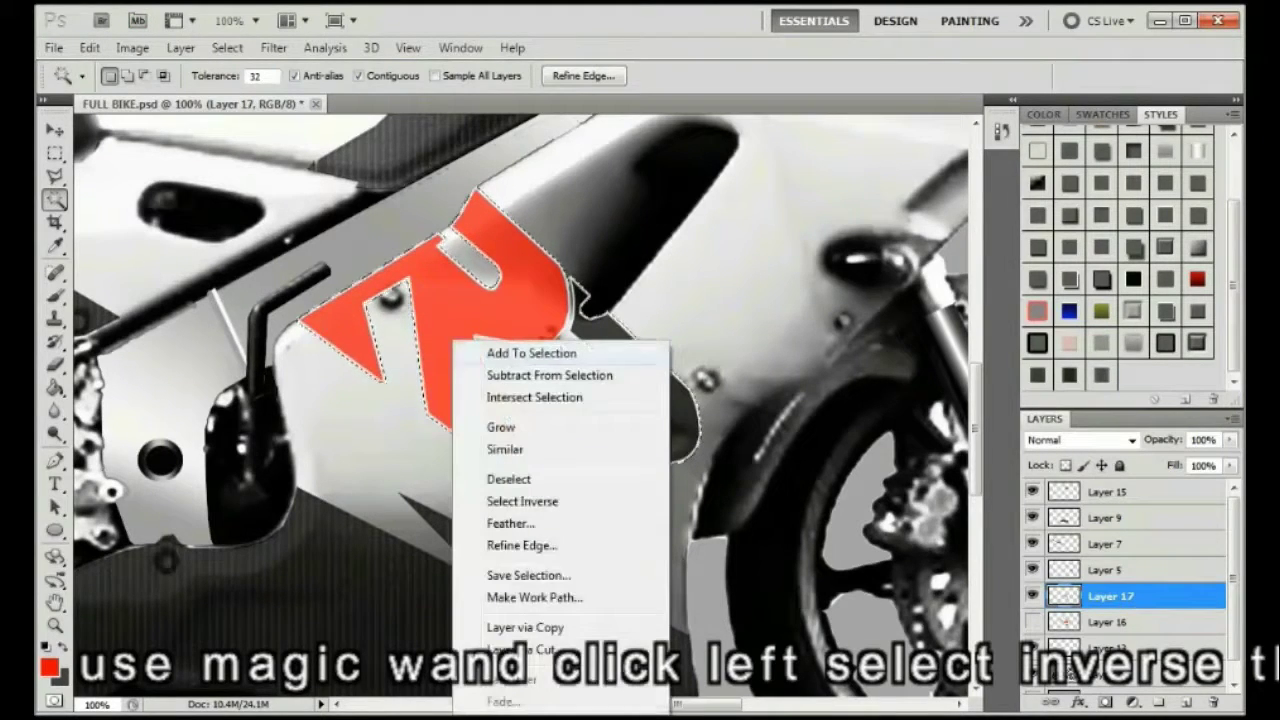
click(522, 501)
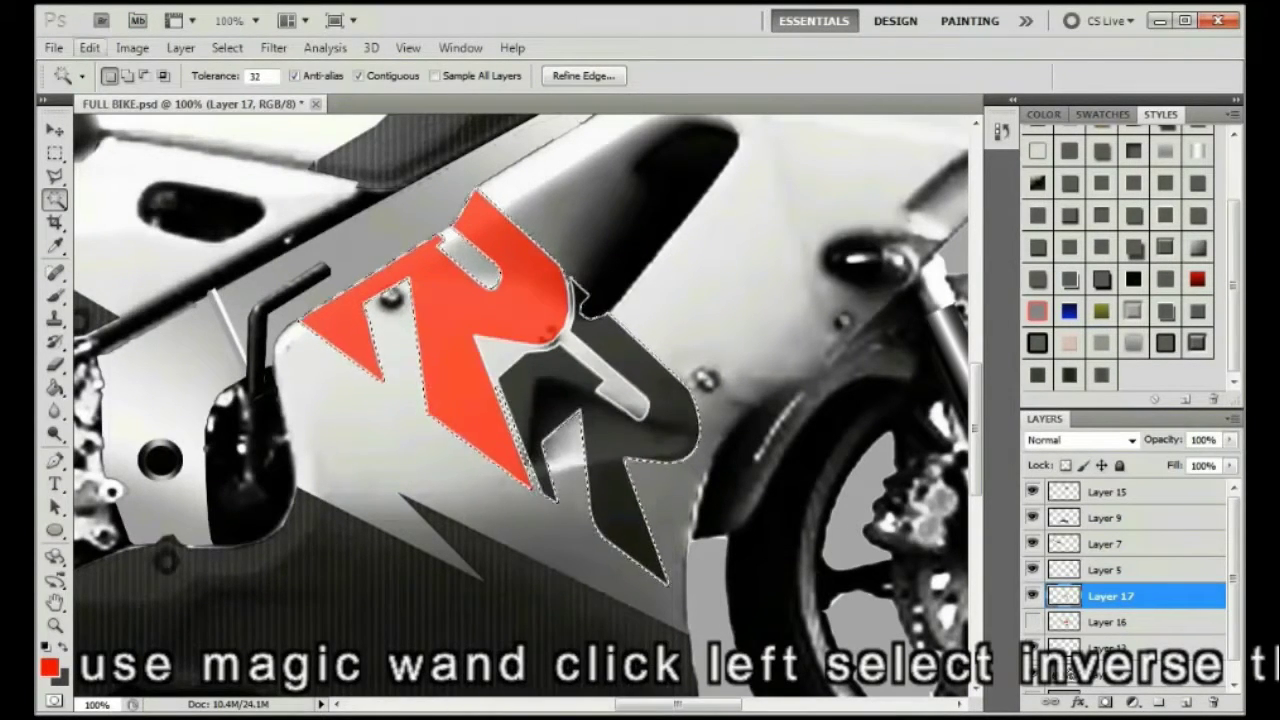
Copy the selected RR logo area merged with the fairing beneath it and paste it as a new layer.
click(89, 47)
click(160, 169)
click(89, 47)
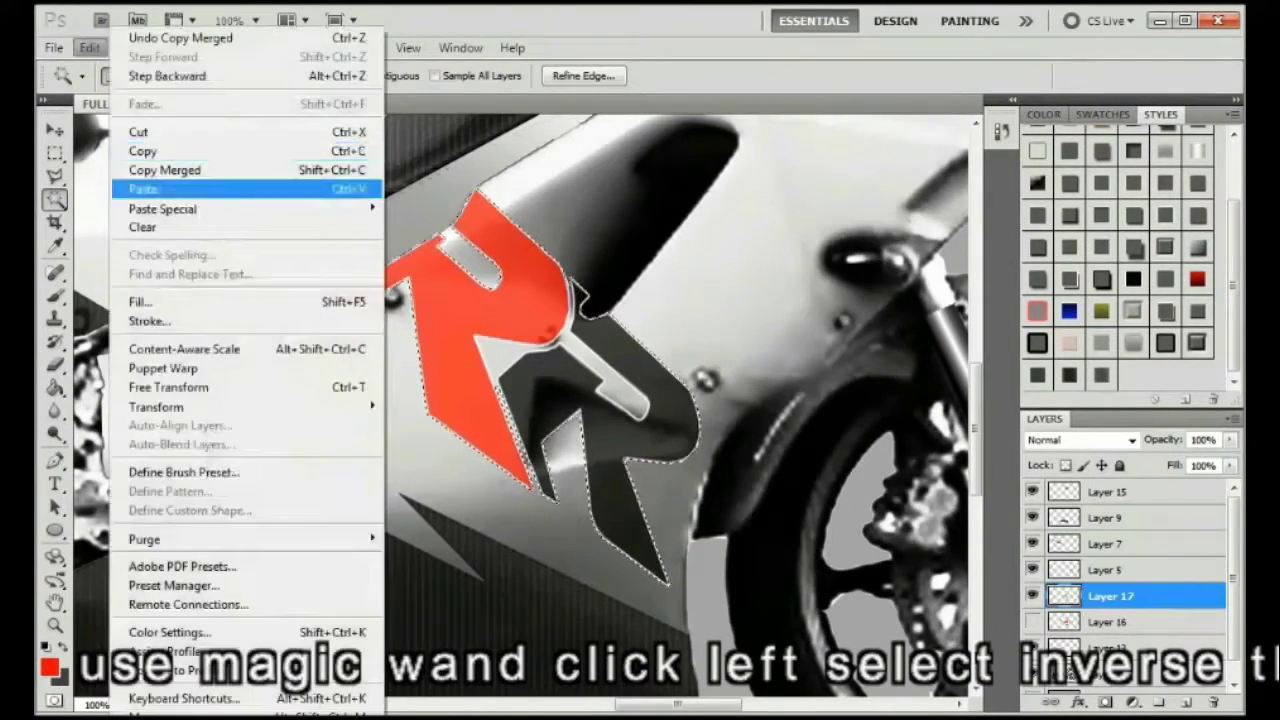
click(180, 185)
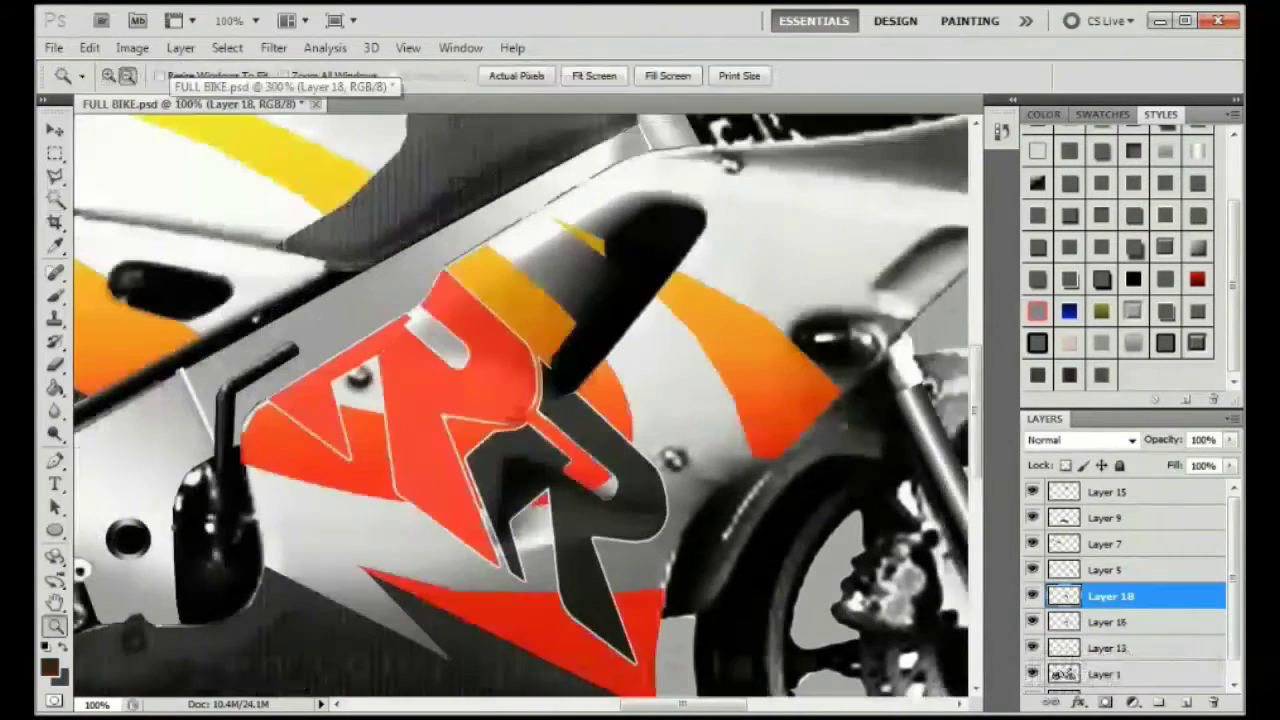
key(ctrl+minus)
key(ctrl+minus)
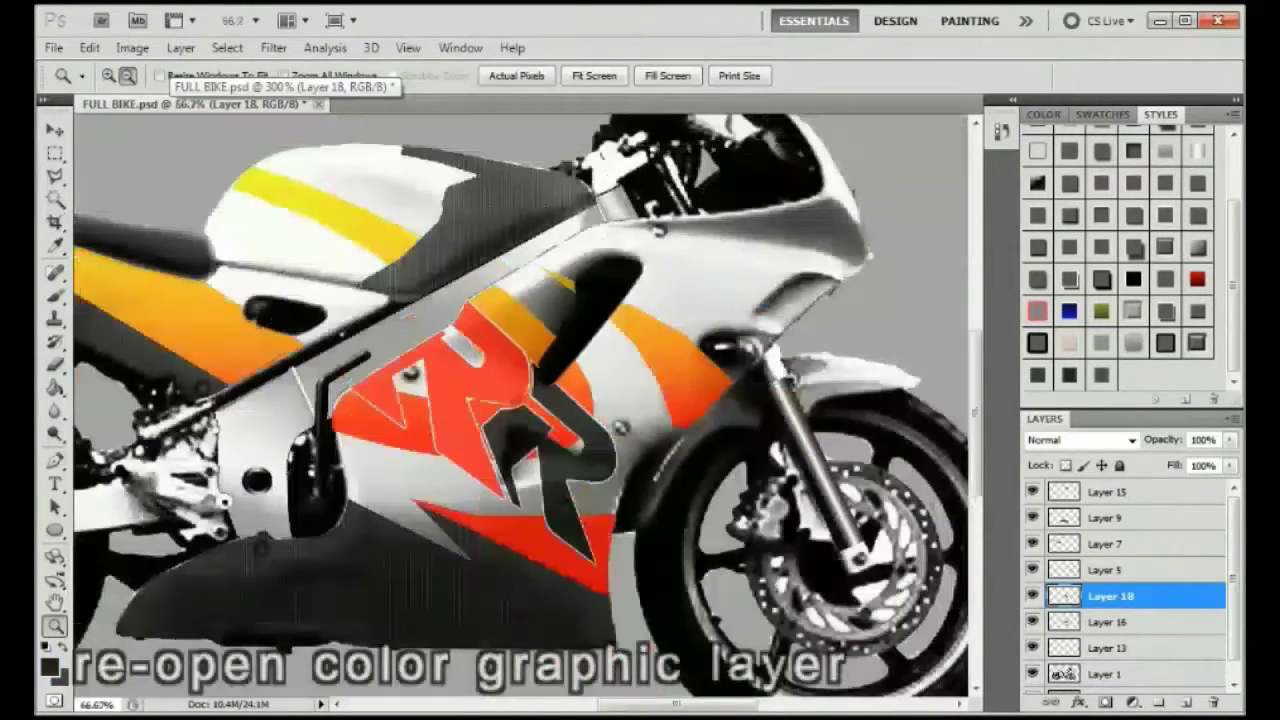
key(ctrl+minus)
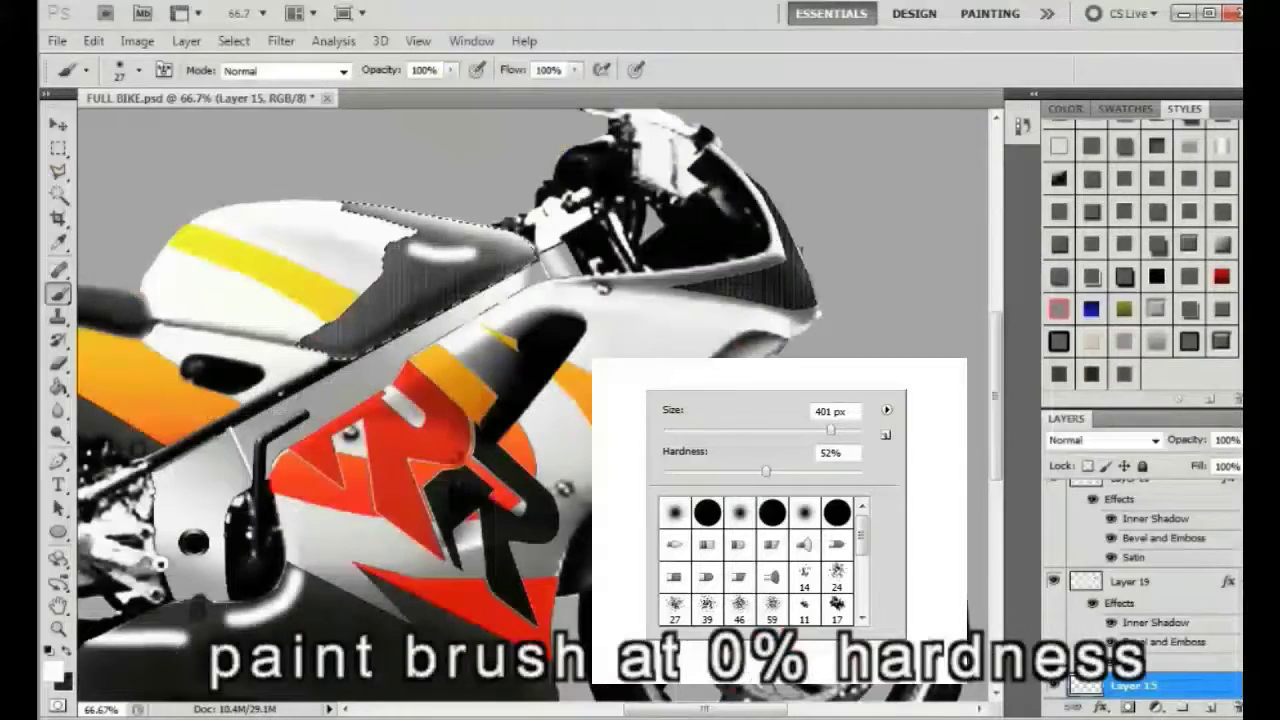
Set the paint brush hardness to 0%.
drag(766, 471, 664, 471)
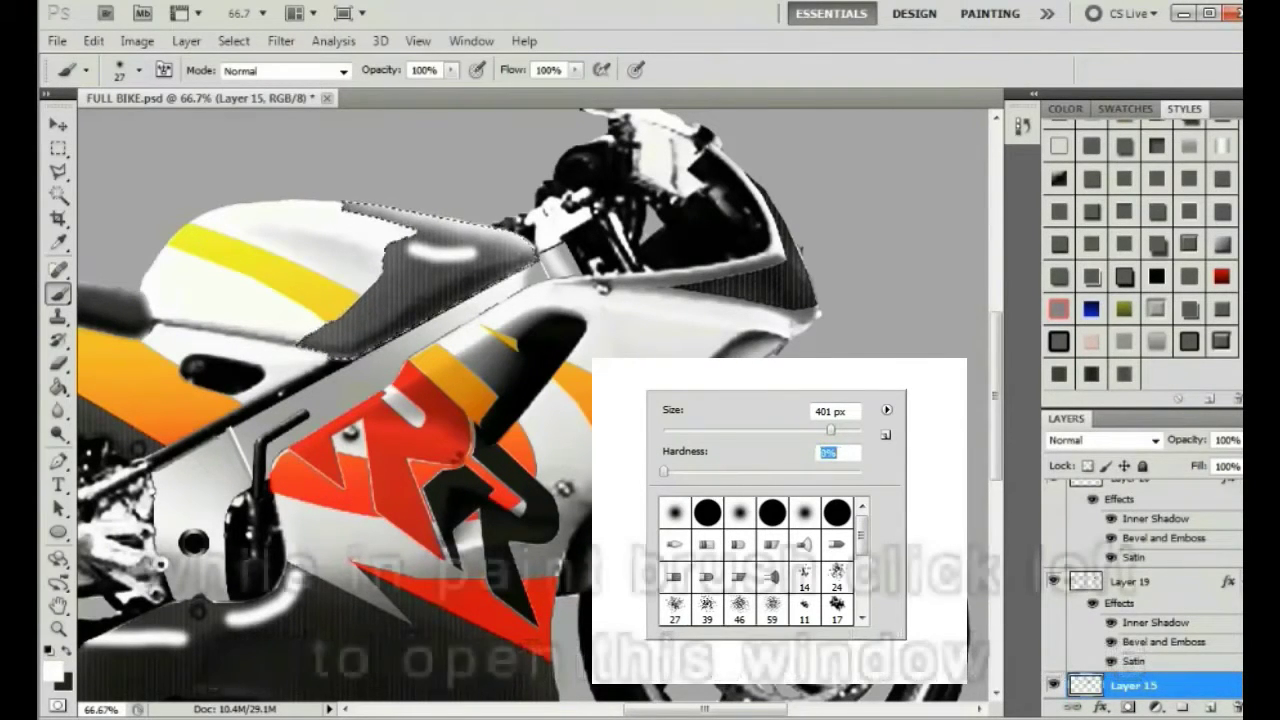
key(Return)
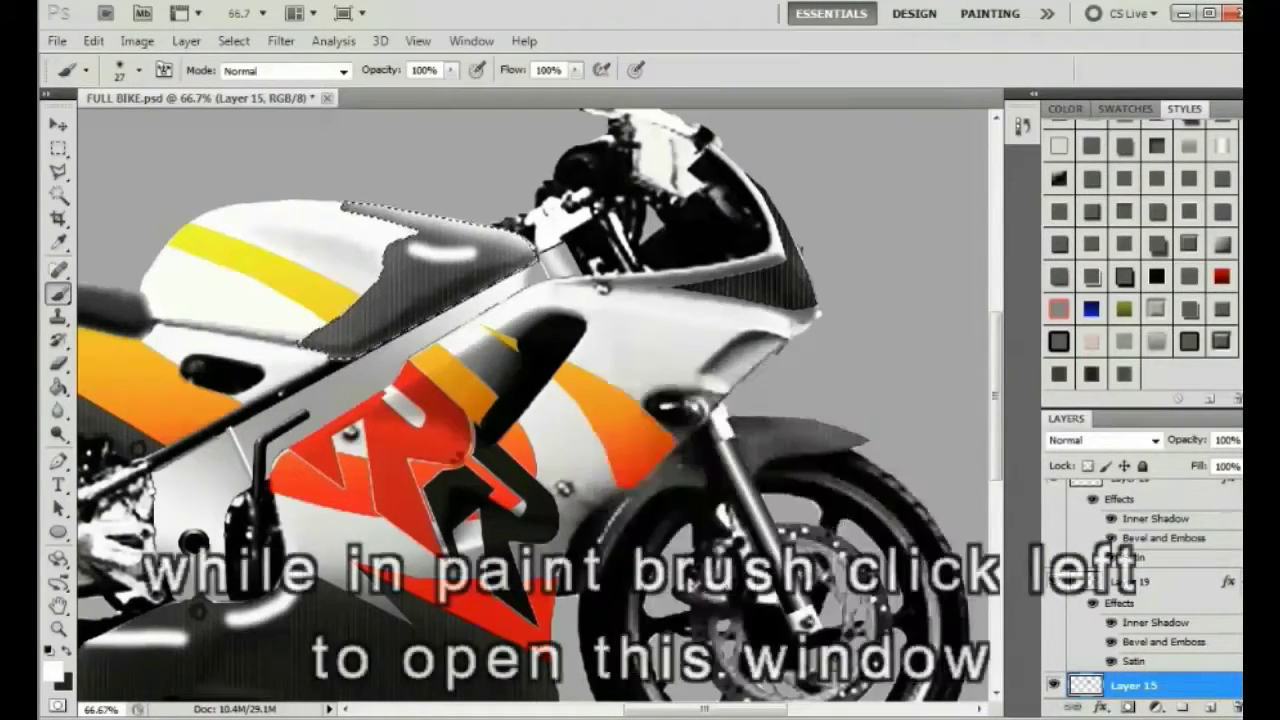
Undo the last two brush actions on the tank's carbon fiber panel.
click(93, 41)
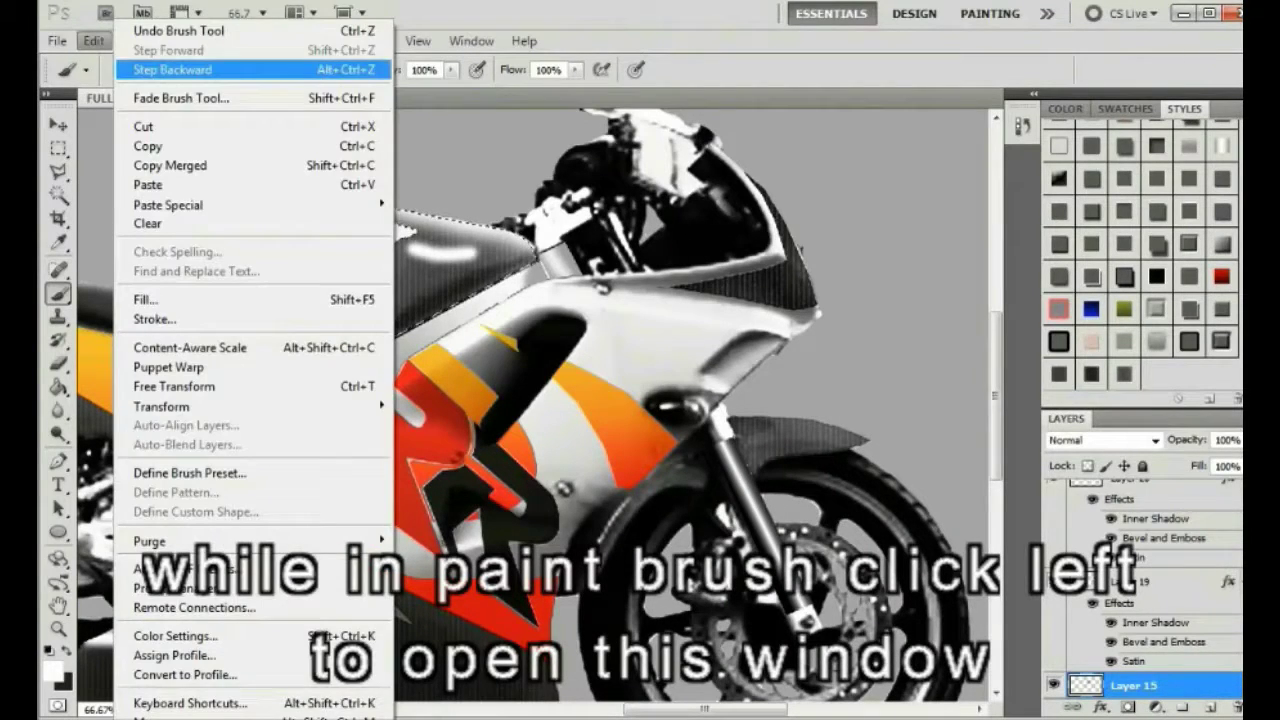
click(140, 69)
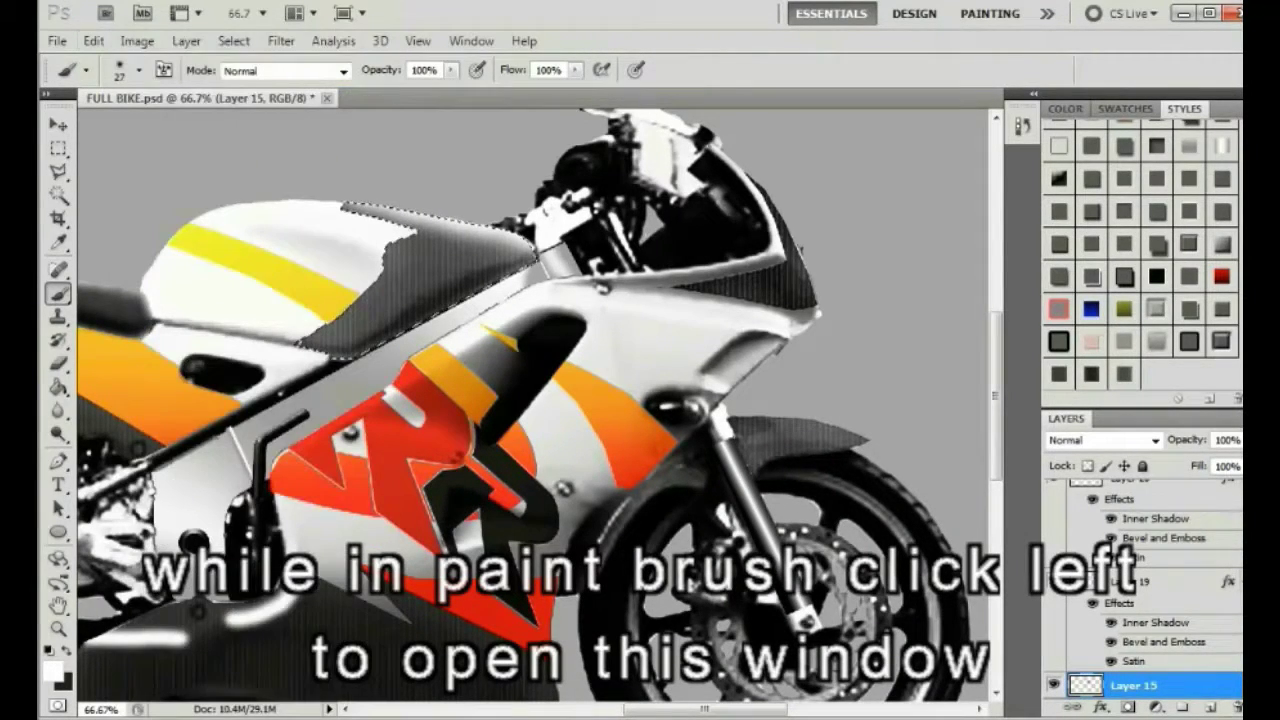
click(93, 41)
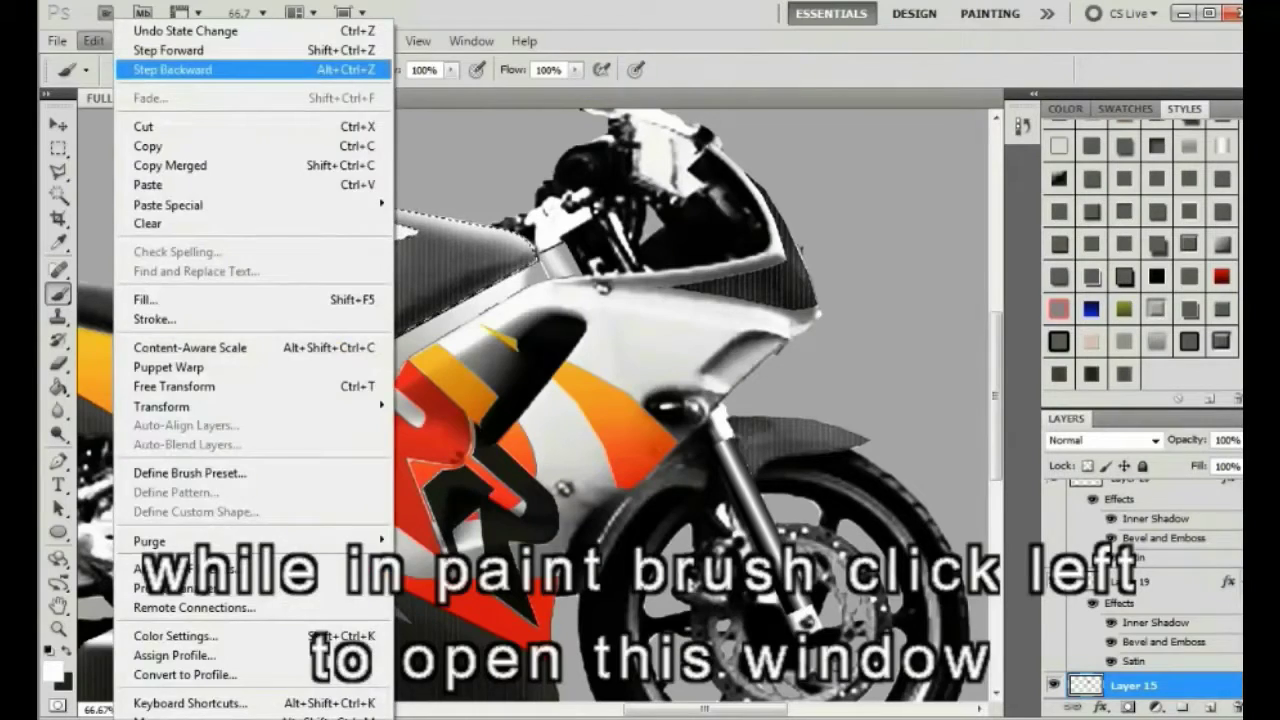
click(172, 69)
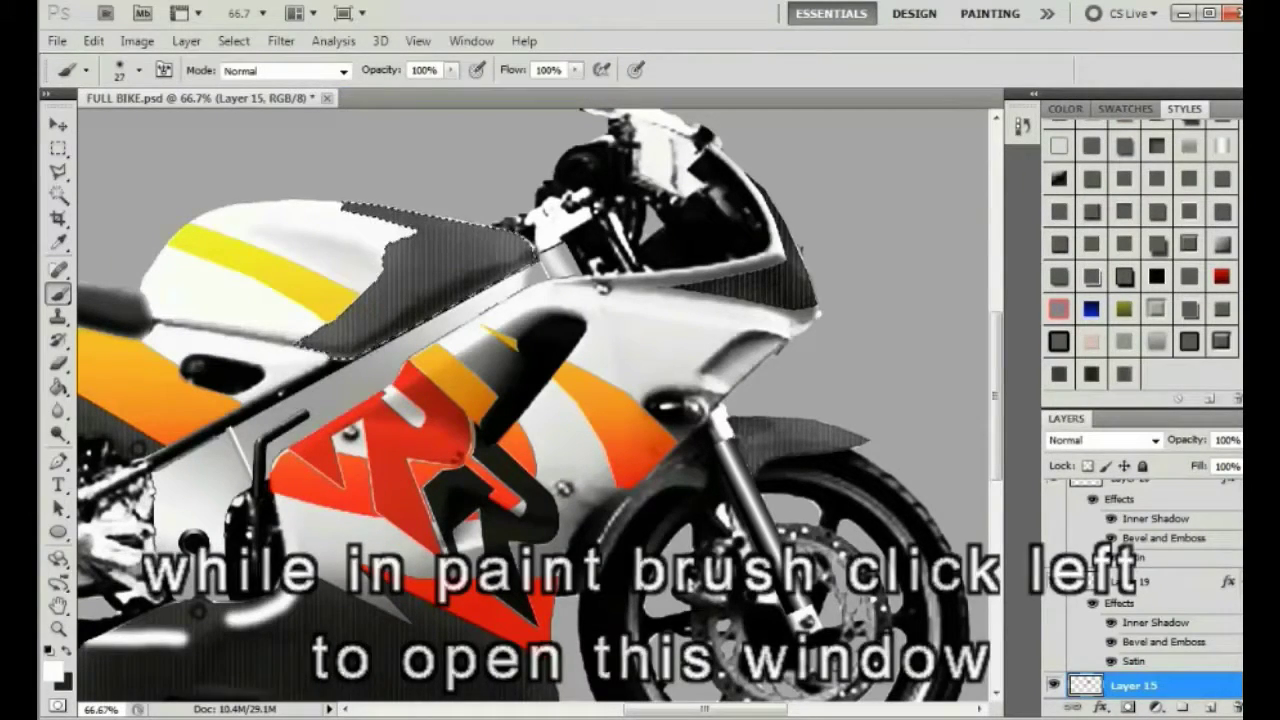
Paint a short white reflection stroke on Layer 21 across the upper part of the tank's carbon fiber panel.
scroll(1141, 590, up, 1)
click(1140, 493)
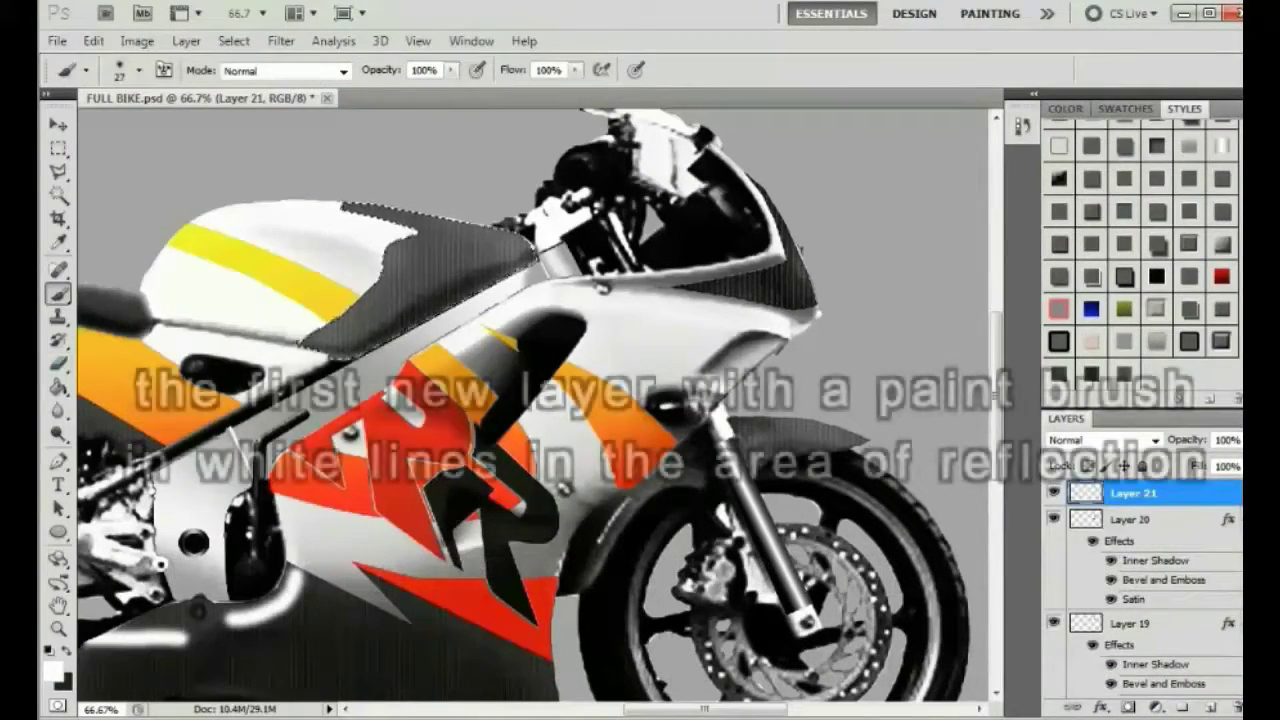
drag(413, 254, 458, 261)
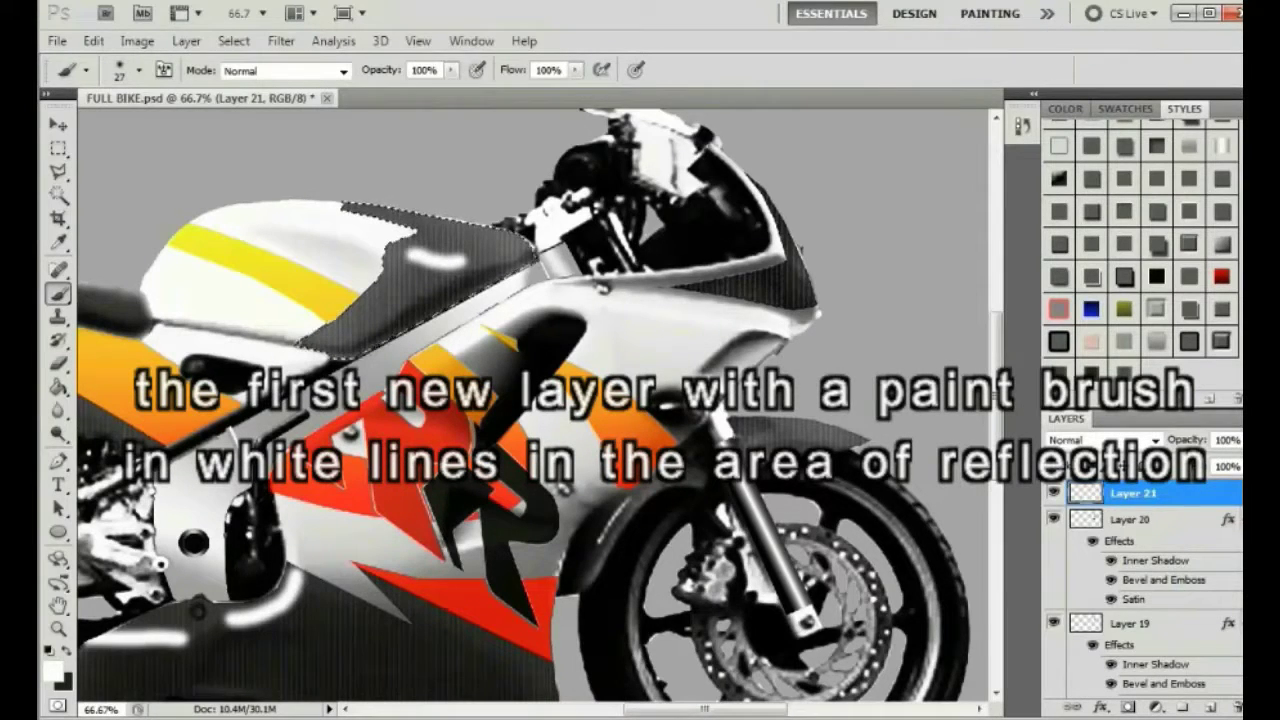
Increase the paint brush size to 66 px.
right_click(418, 296)
drag(460, 337, 499, 337)
key(Return)
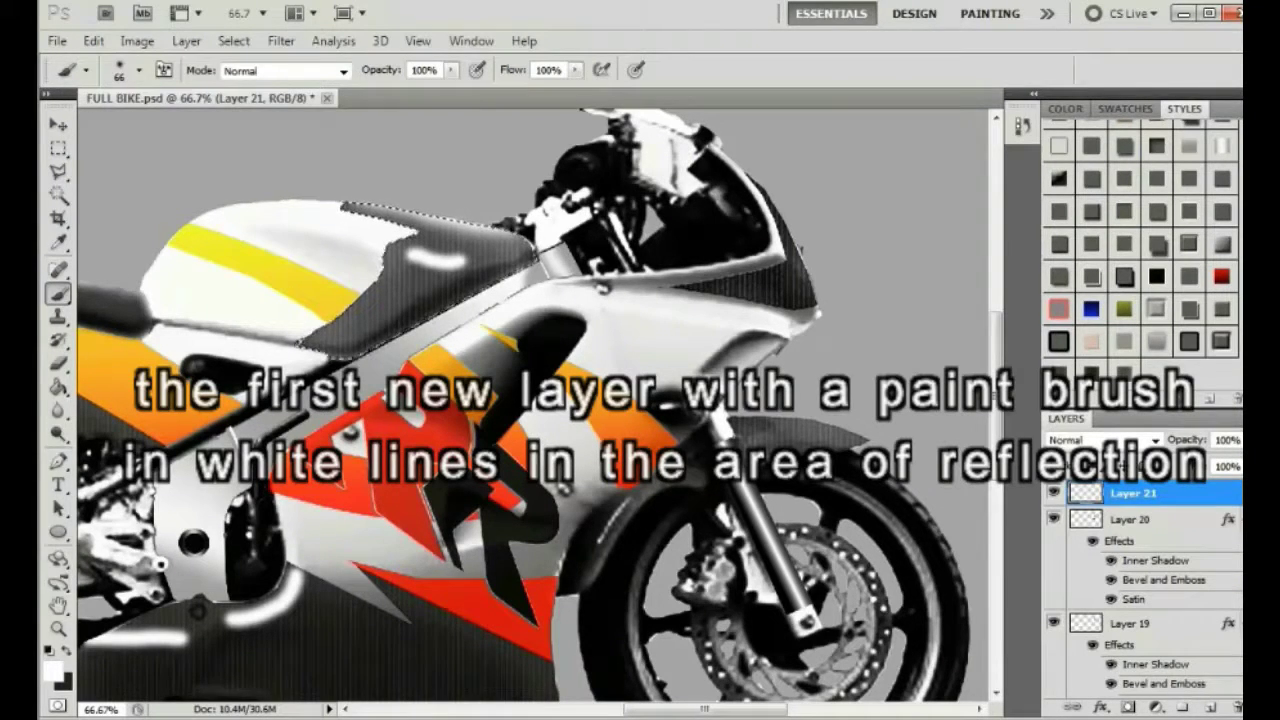
key(v)
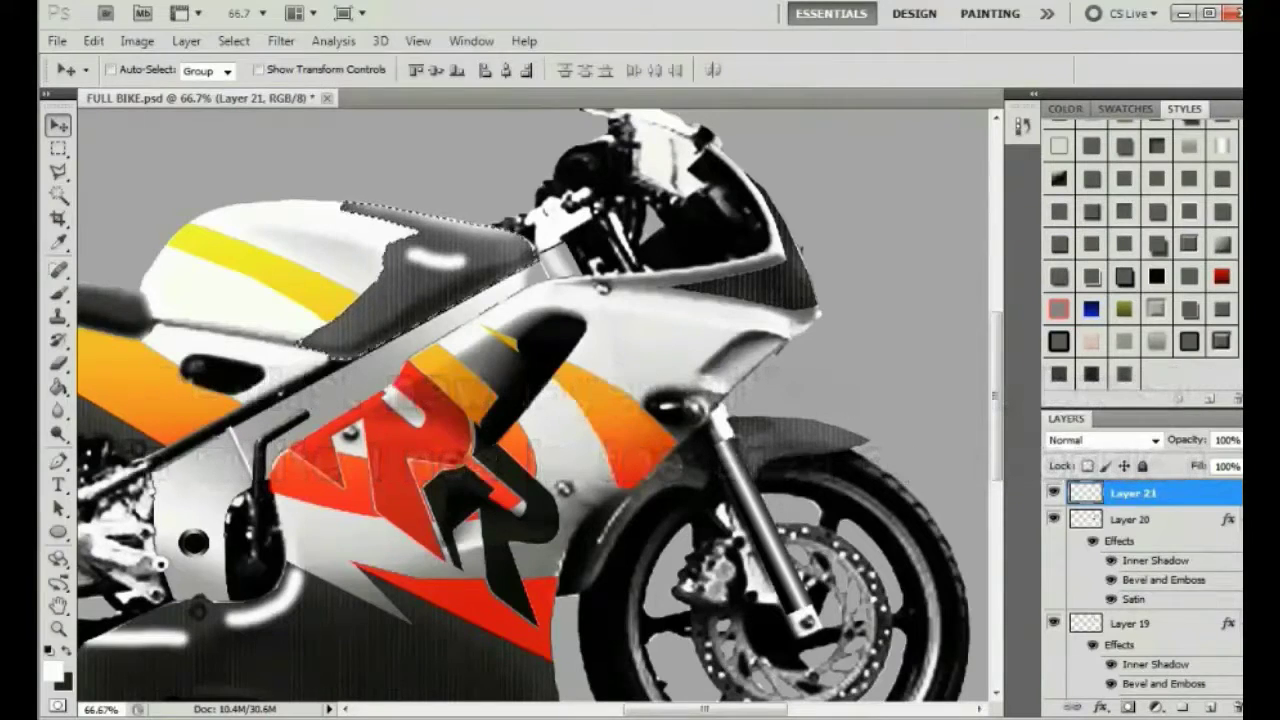
Select Layer 20's carbon fiber areas on the windscreen fairing and front fender with the Magic Wand tool.
click(1133, 519)
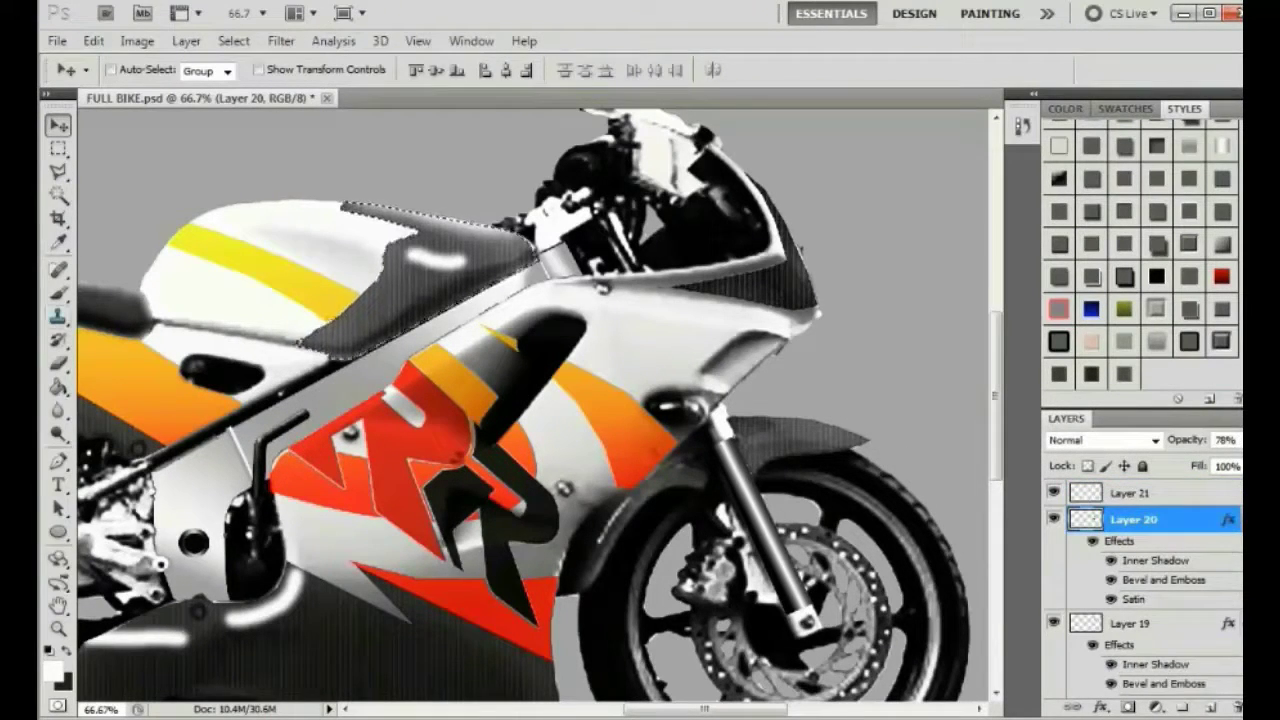
click(58, 194)
click(790, 270)
shift+click(800, 440)
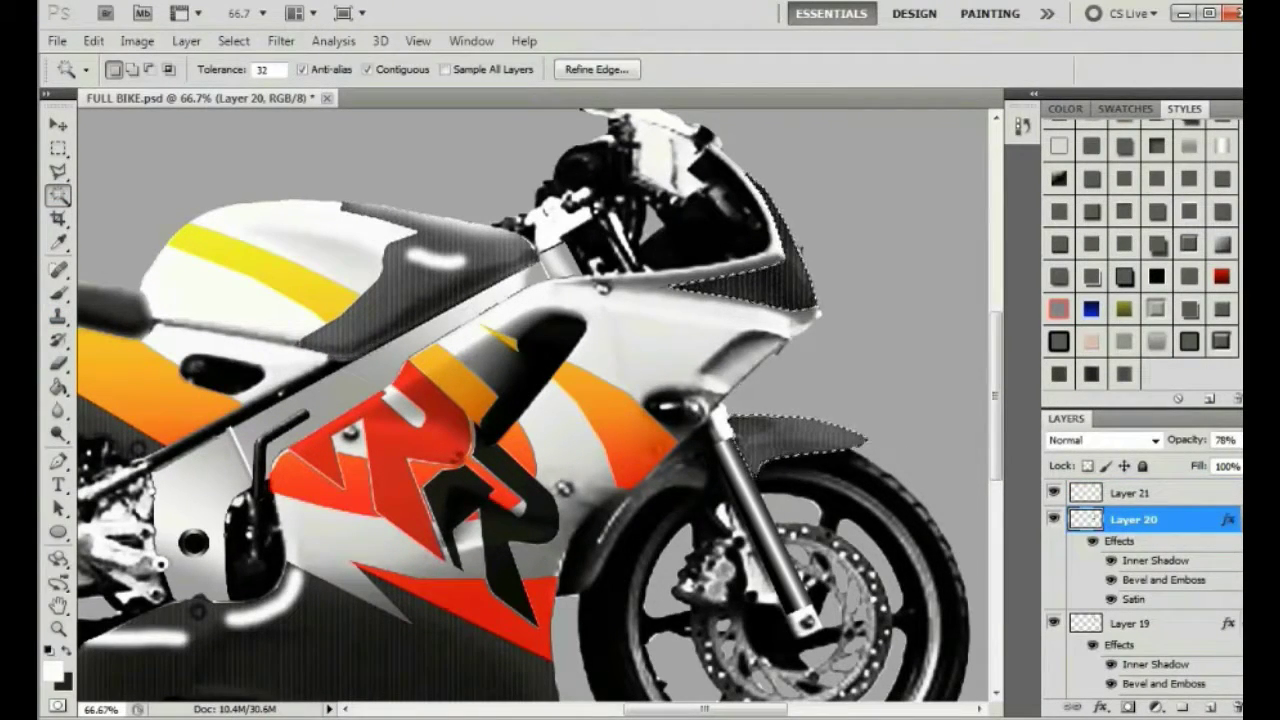
right_click(762, 294)
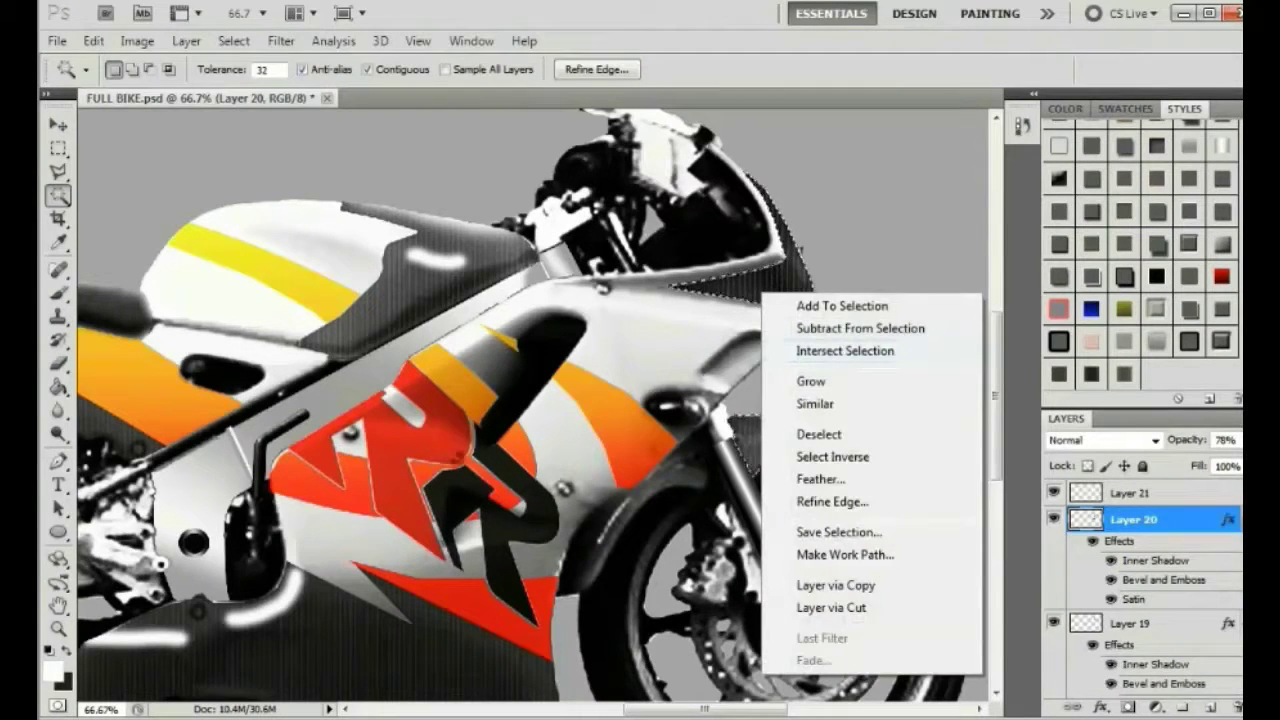
click(818, 434)
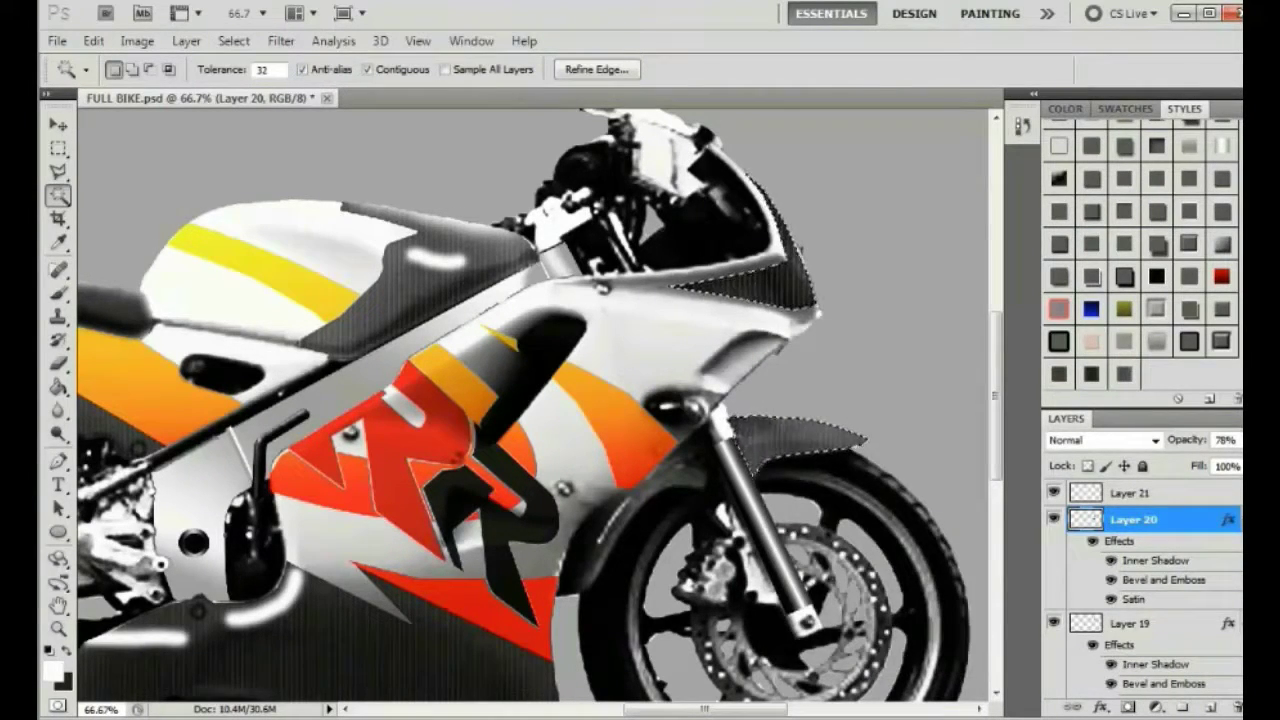
Make Layer 21 active with the Brush tool and reduce the brush size.
click(1133, 493)
click(58, 293)
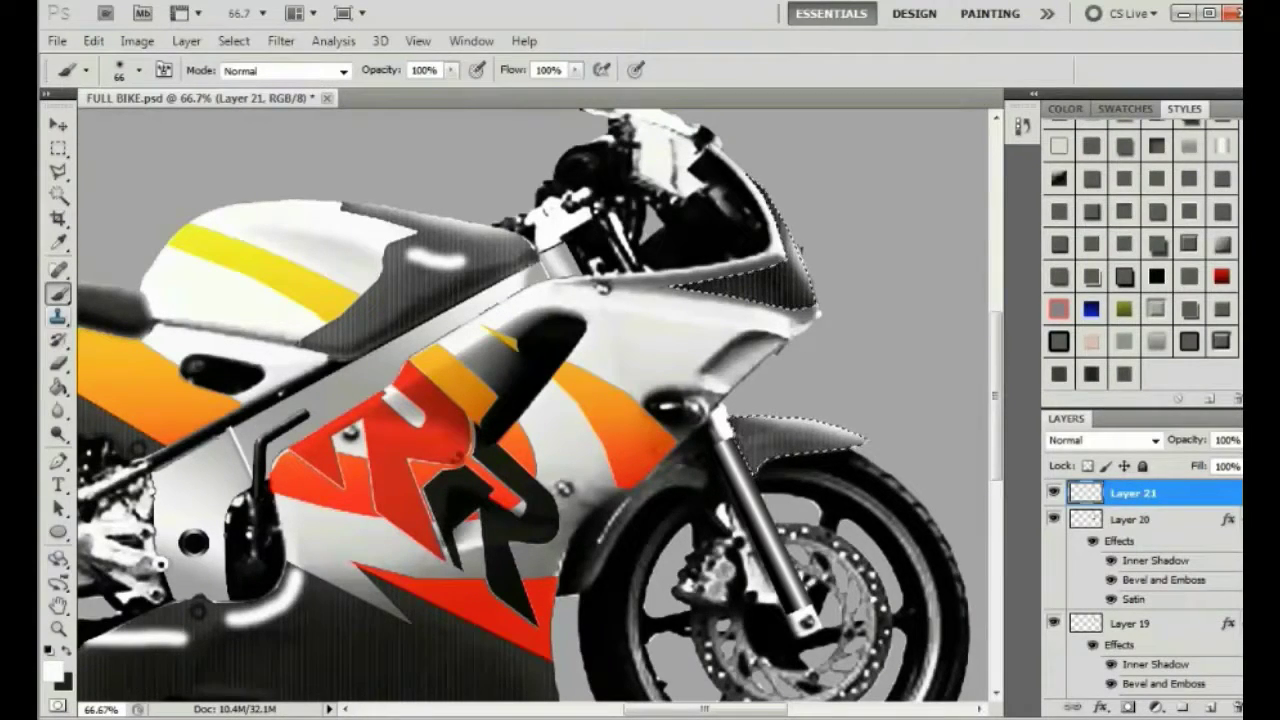
right_click(856, 364)
drag(932, 405, 904, 405)
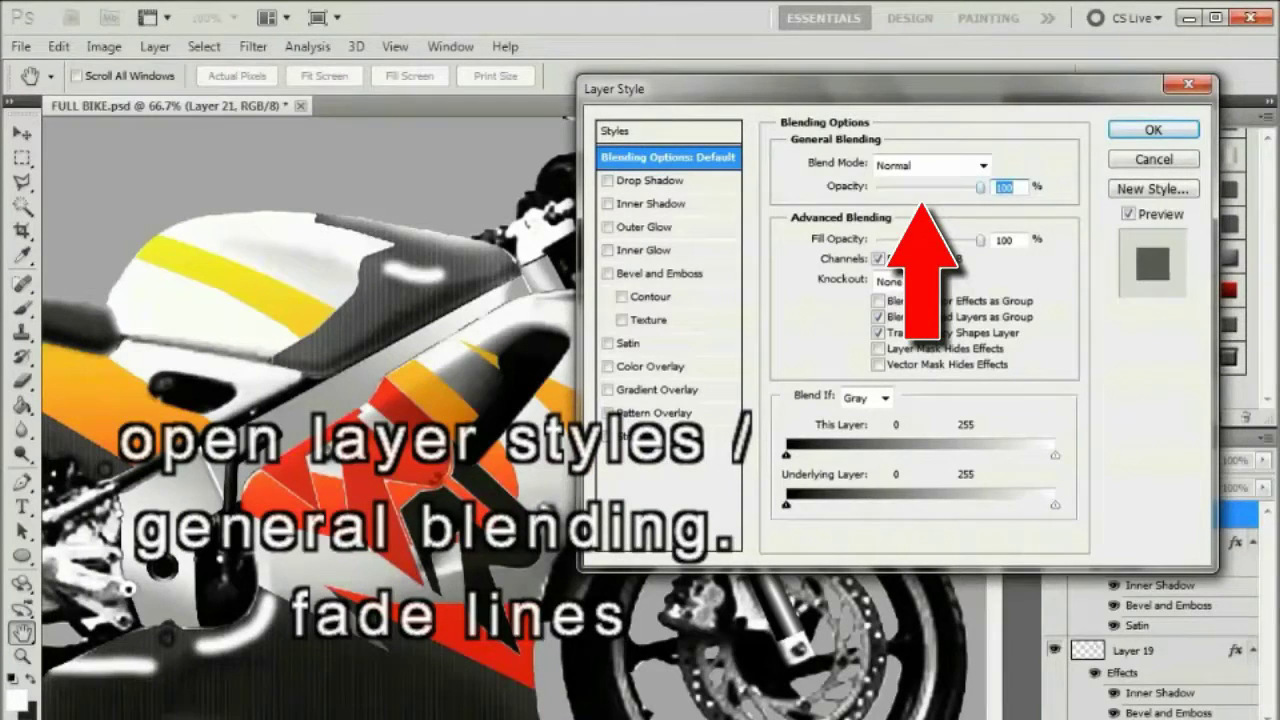
Fade the white reflection strokes by lowering Layer 21's general blending opacity to below about 33%.
drag(980, 187, 914, 187)
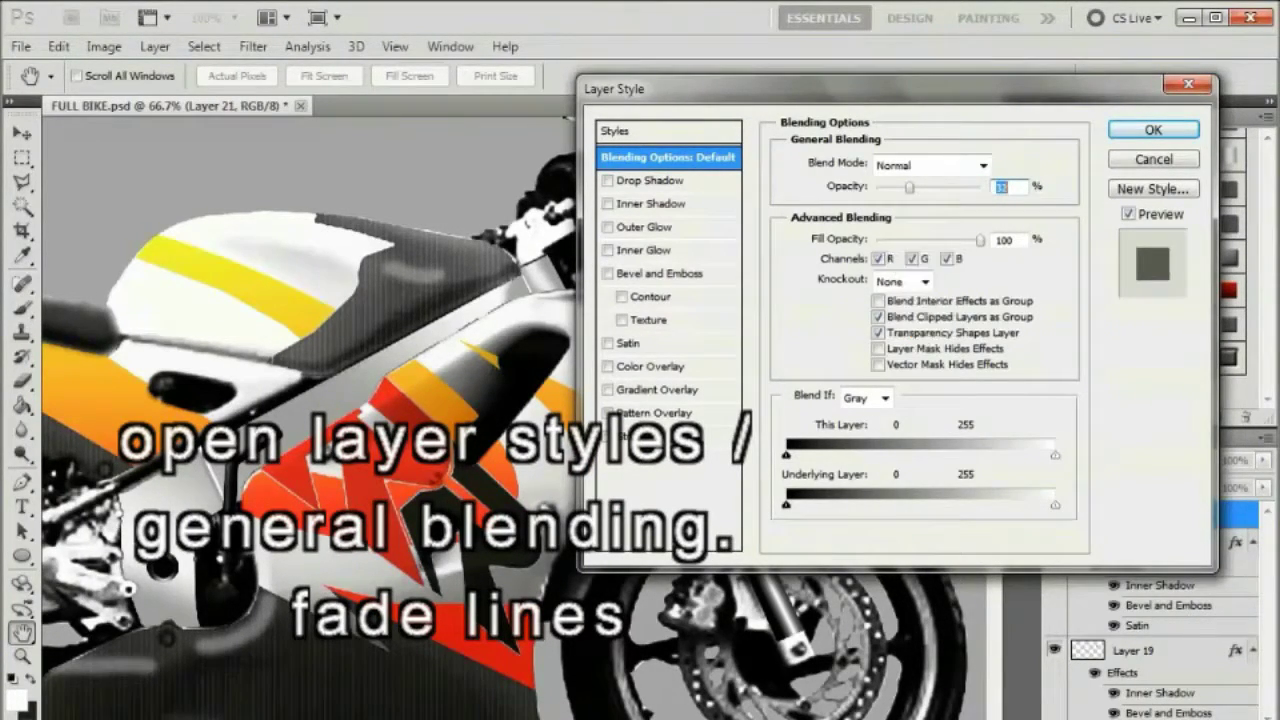
key(Down)
key(Down)
key(Down)
key(Down)
key(Down)
key(Down)
key(Down)
key(Down)
key(Return)
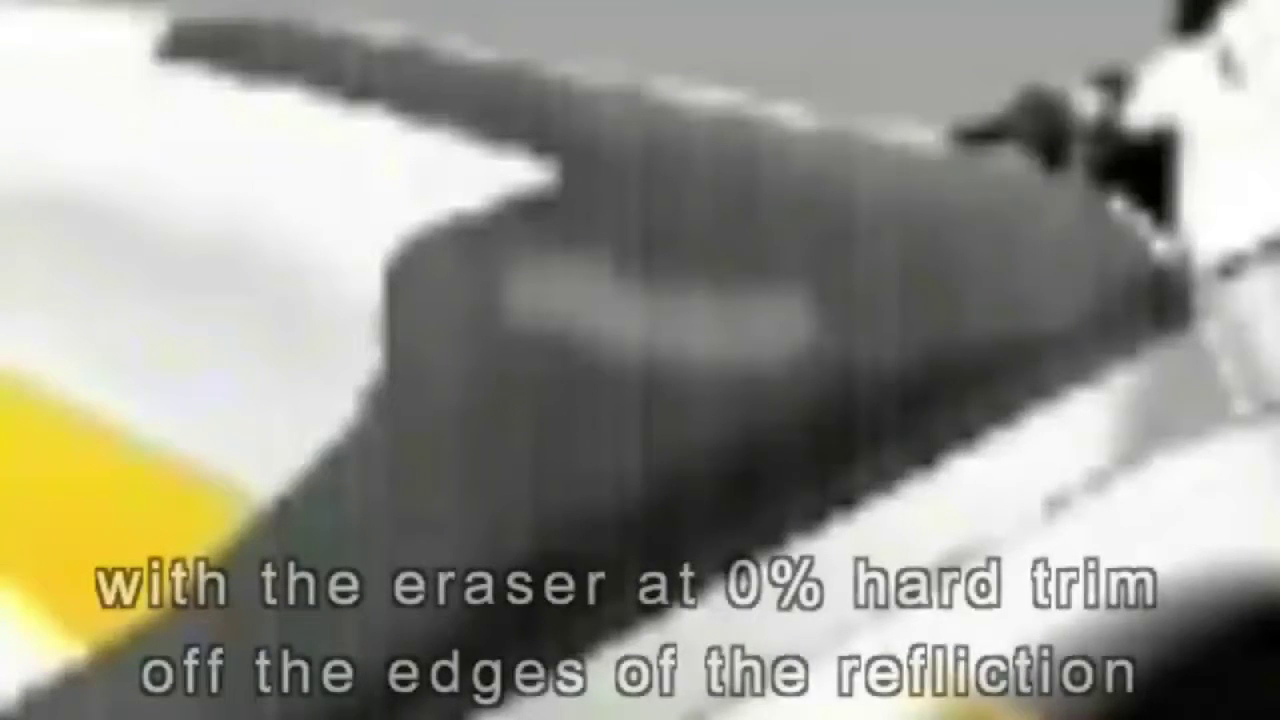
Set the eraser hardness to 0% for trimming the edges of the tank reflection.
key(shift+bracketleft)
key(shift+bracketleft)
key(shift+bracketleft)
key(shift+bracketleft)
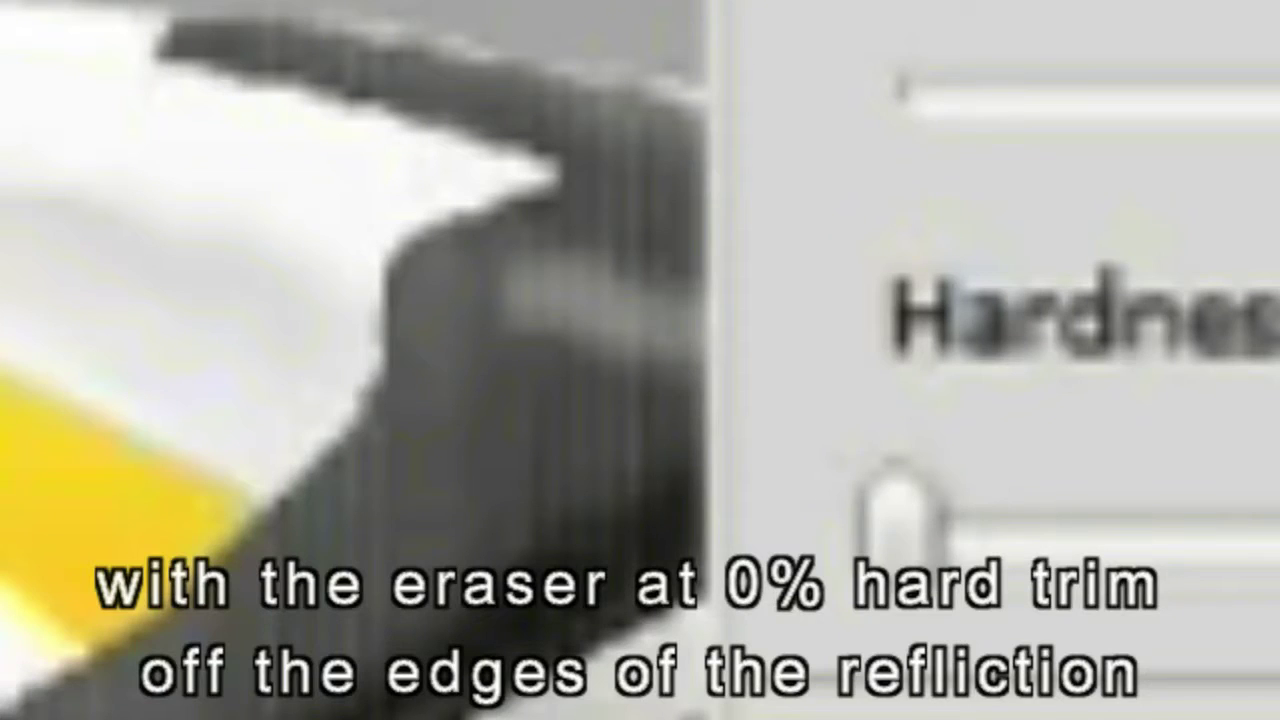
key(Return)
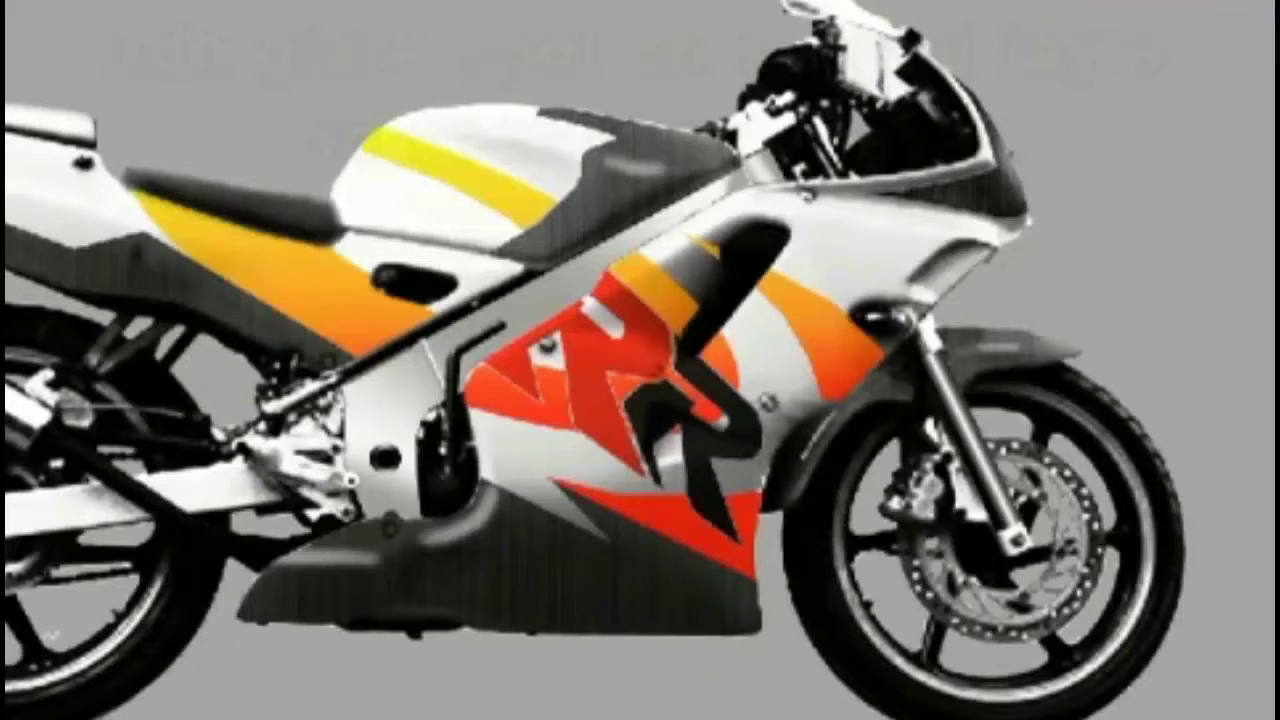
Enlarge the soft 15 px brush and add white glare spots to the front fender and the lower fairing's carbon fiber reflection.
right_click(660, 165)
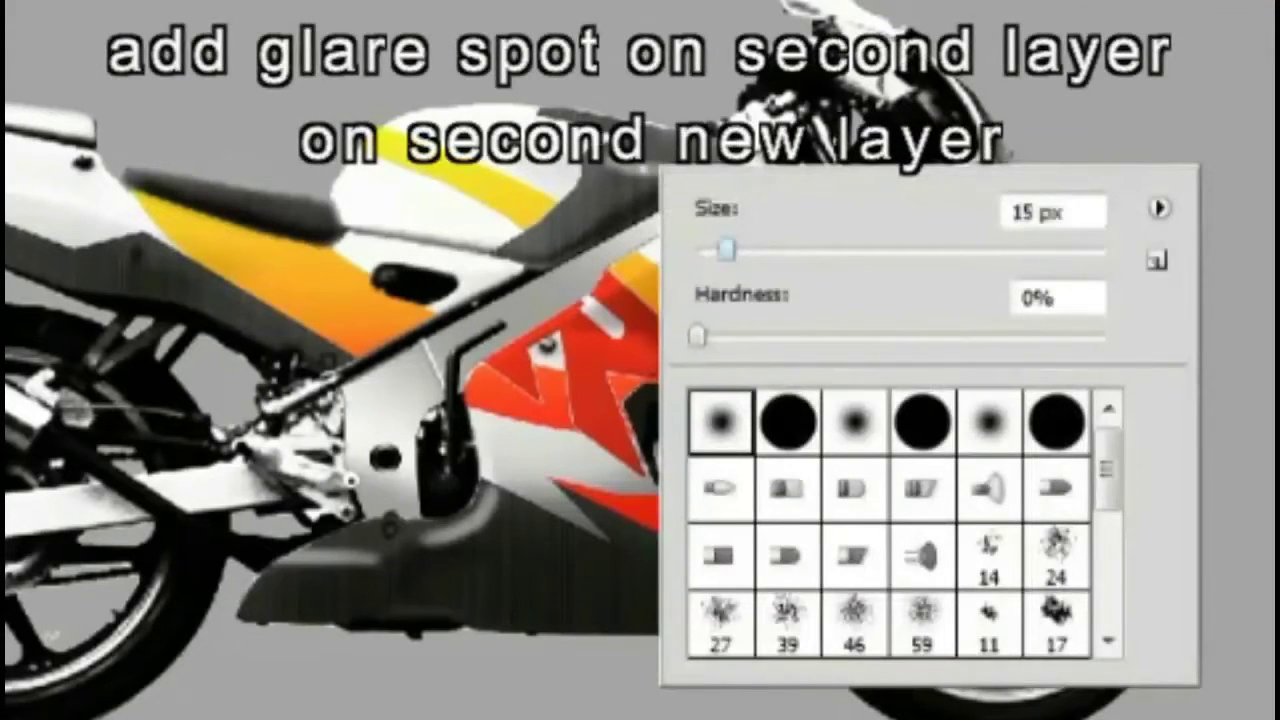
drag(727, 251, 777, 251)
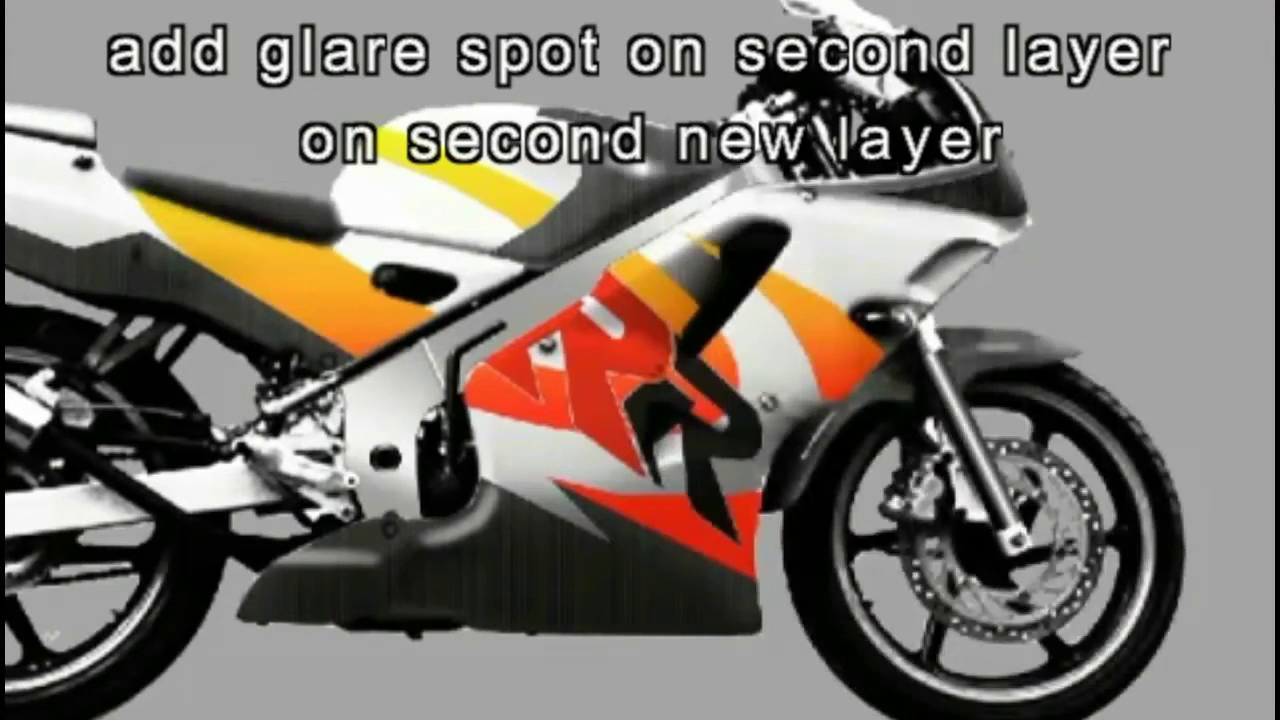
click(992, 344)
click(466, 522)
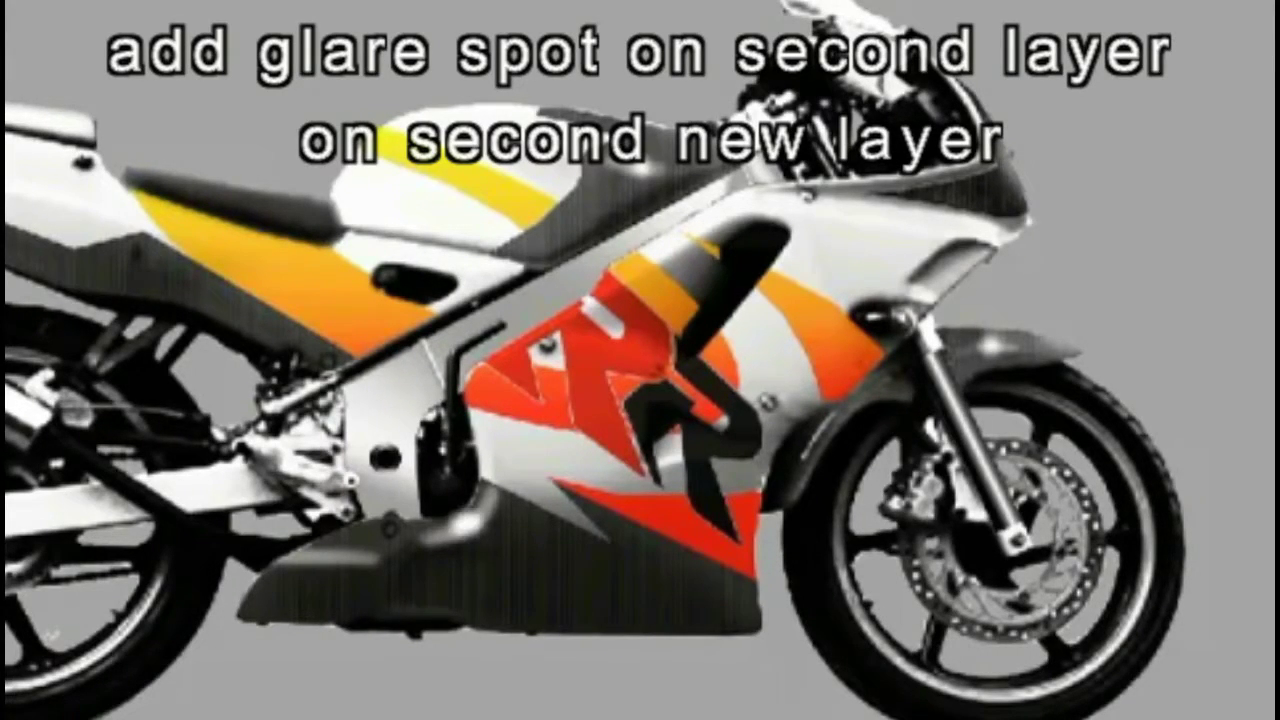